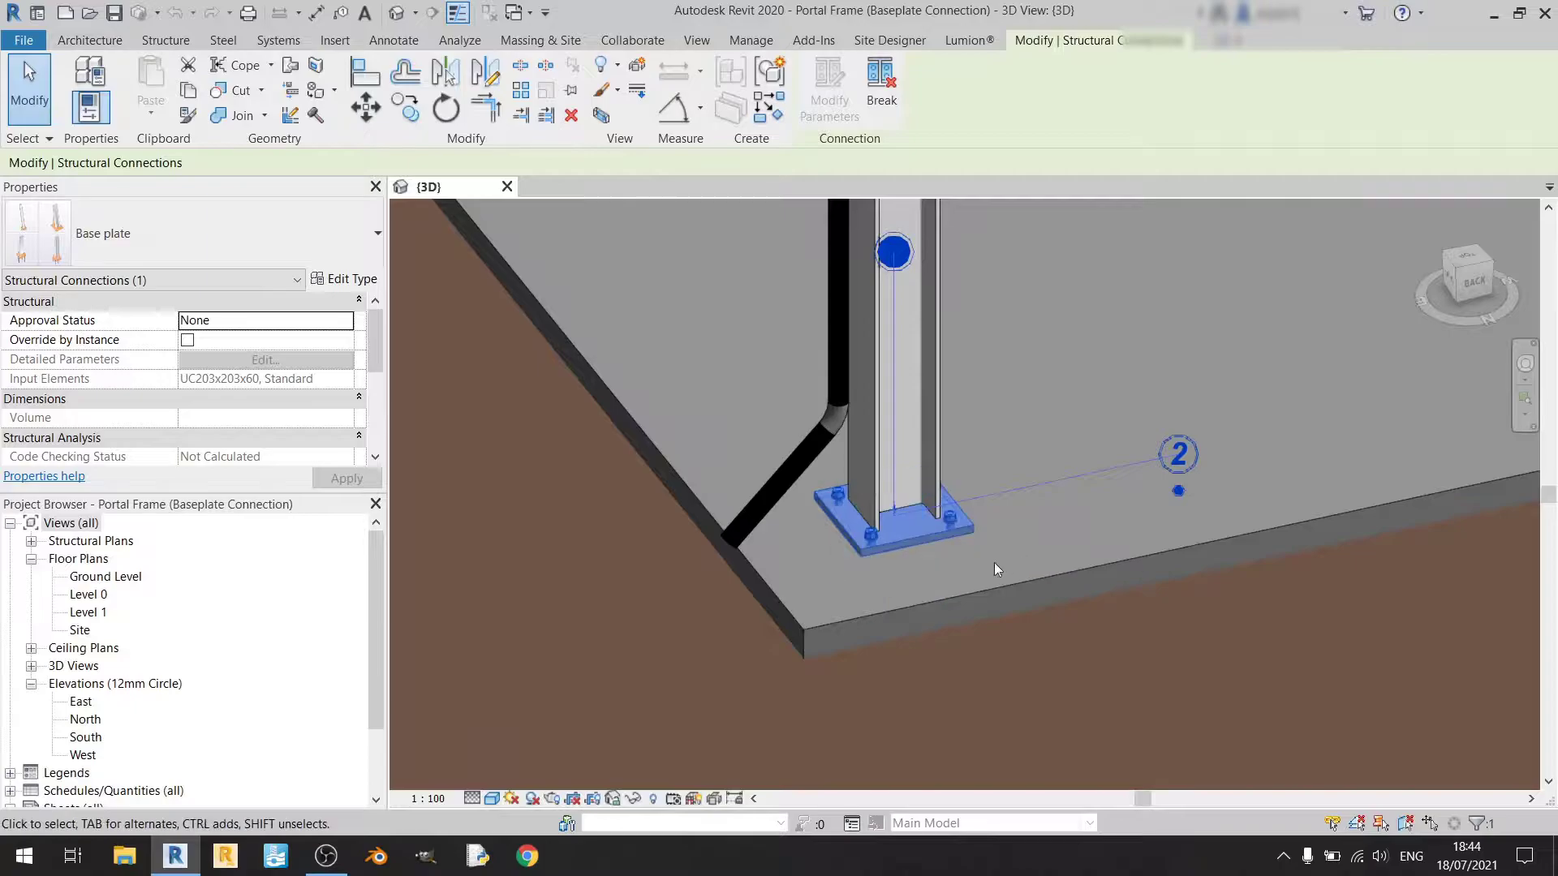
# Open the base plate type's Modify Parameters for editing and show the preview from the front.
pyautogui.click(369, 286)
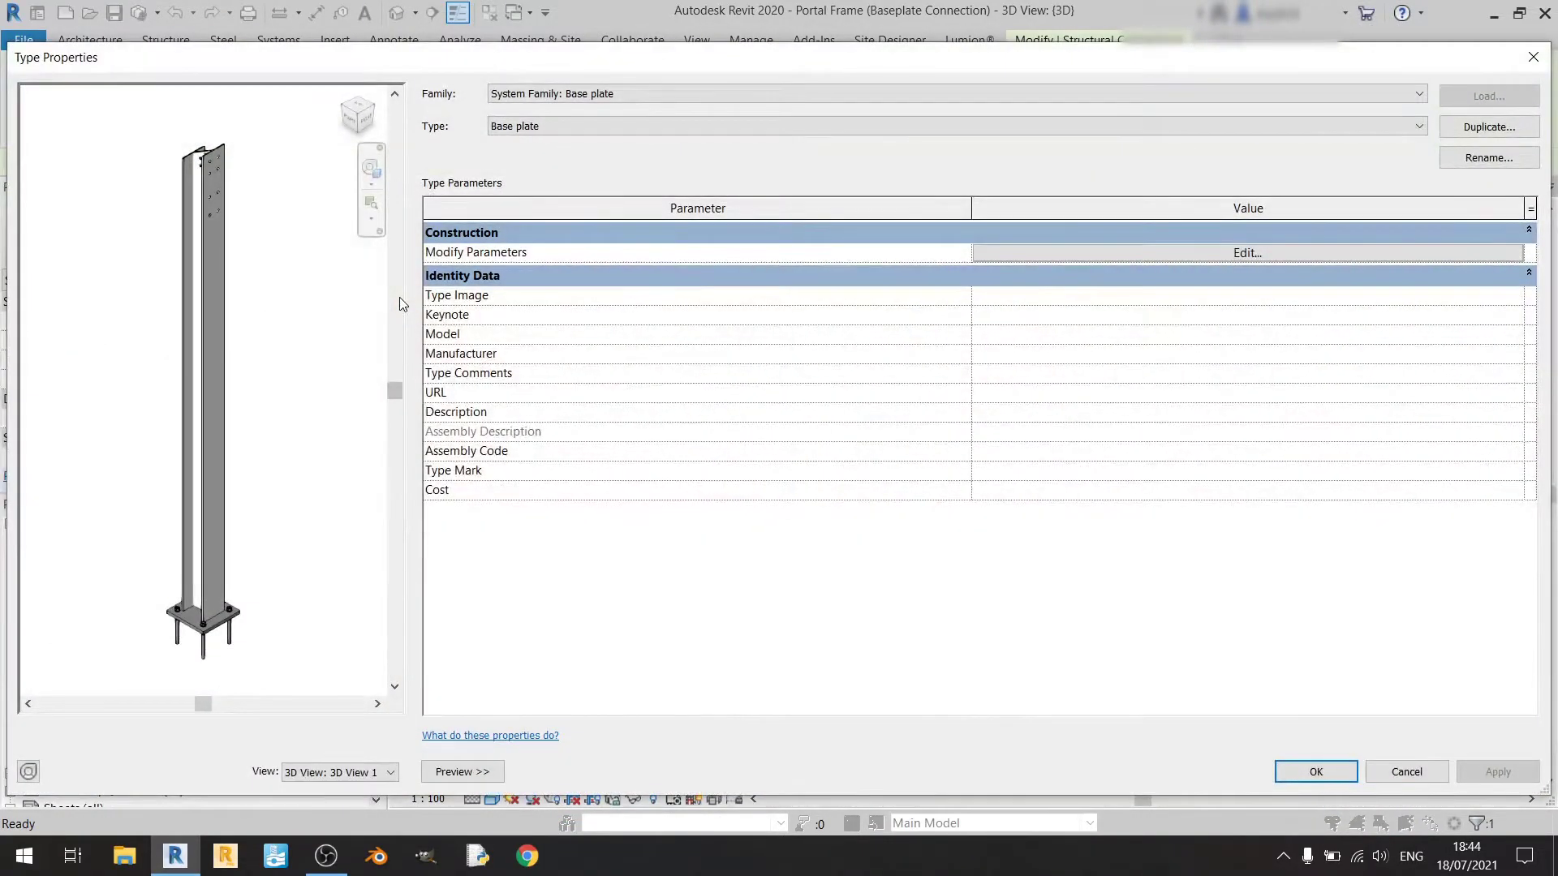
pyautogui.click(1097, 252)
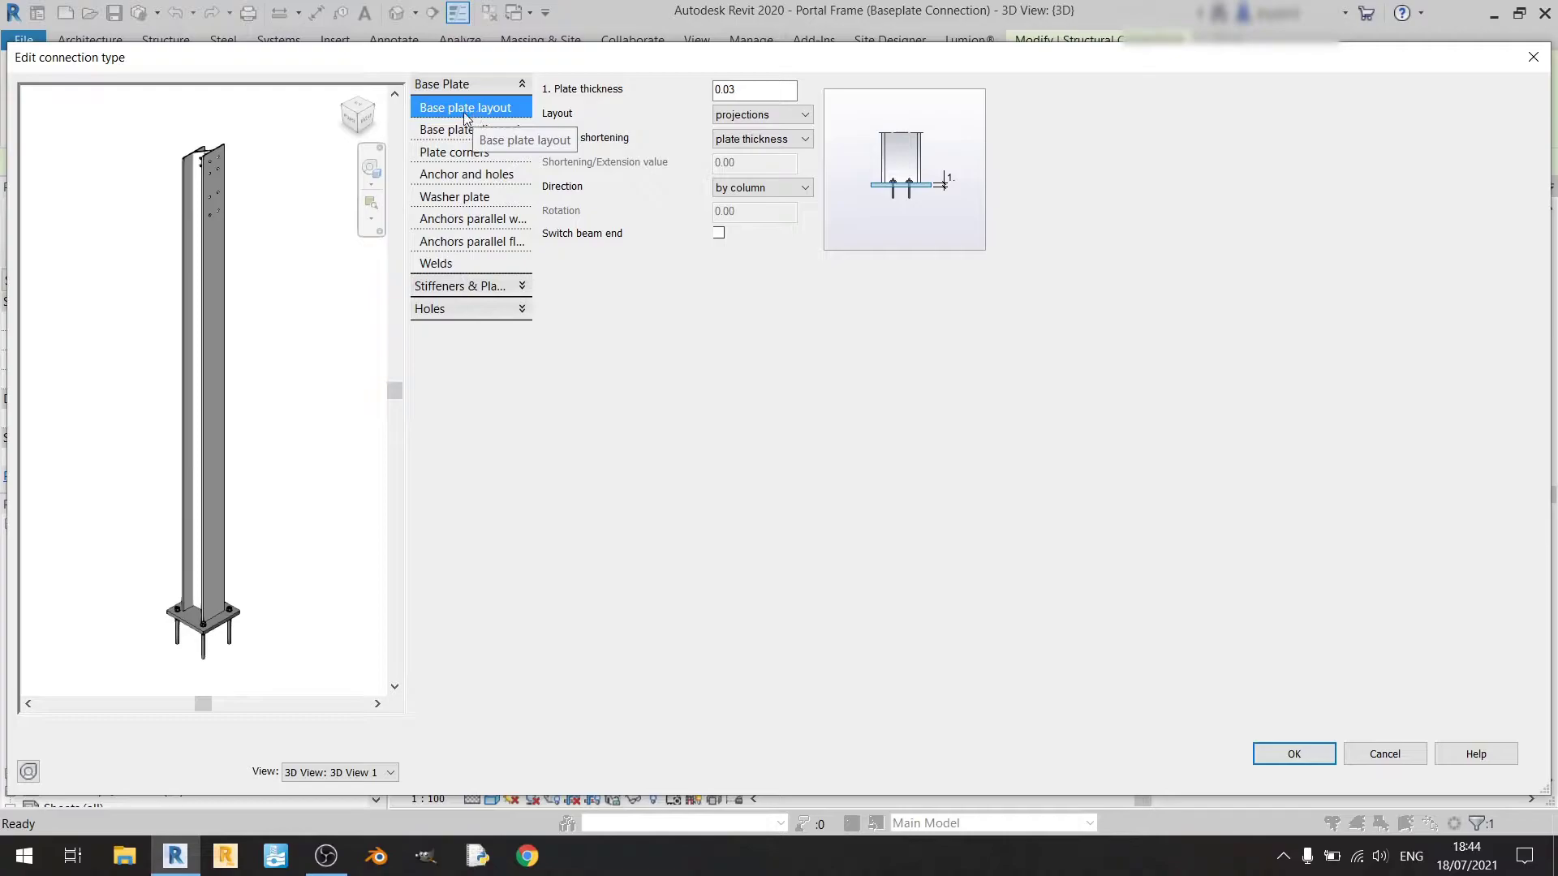
pyautogui.click(354, 122)
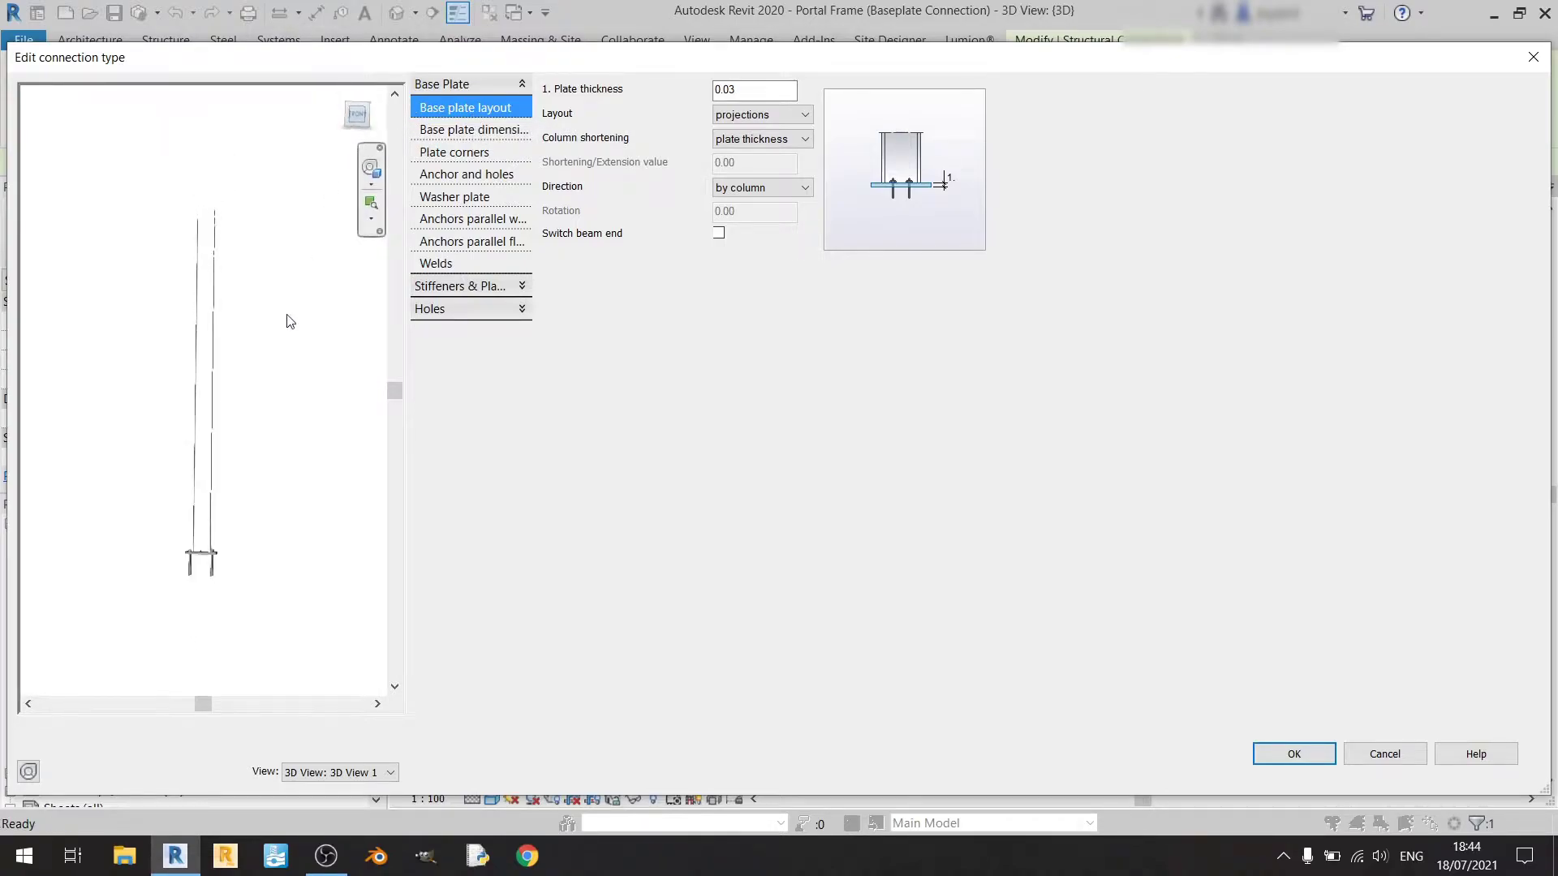
# Set the base plate's thickness to 0.02 in the base plate layout settings.
pyautogui.moveTo(795, 89); pyautogui.dragTo(708, 89)
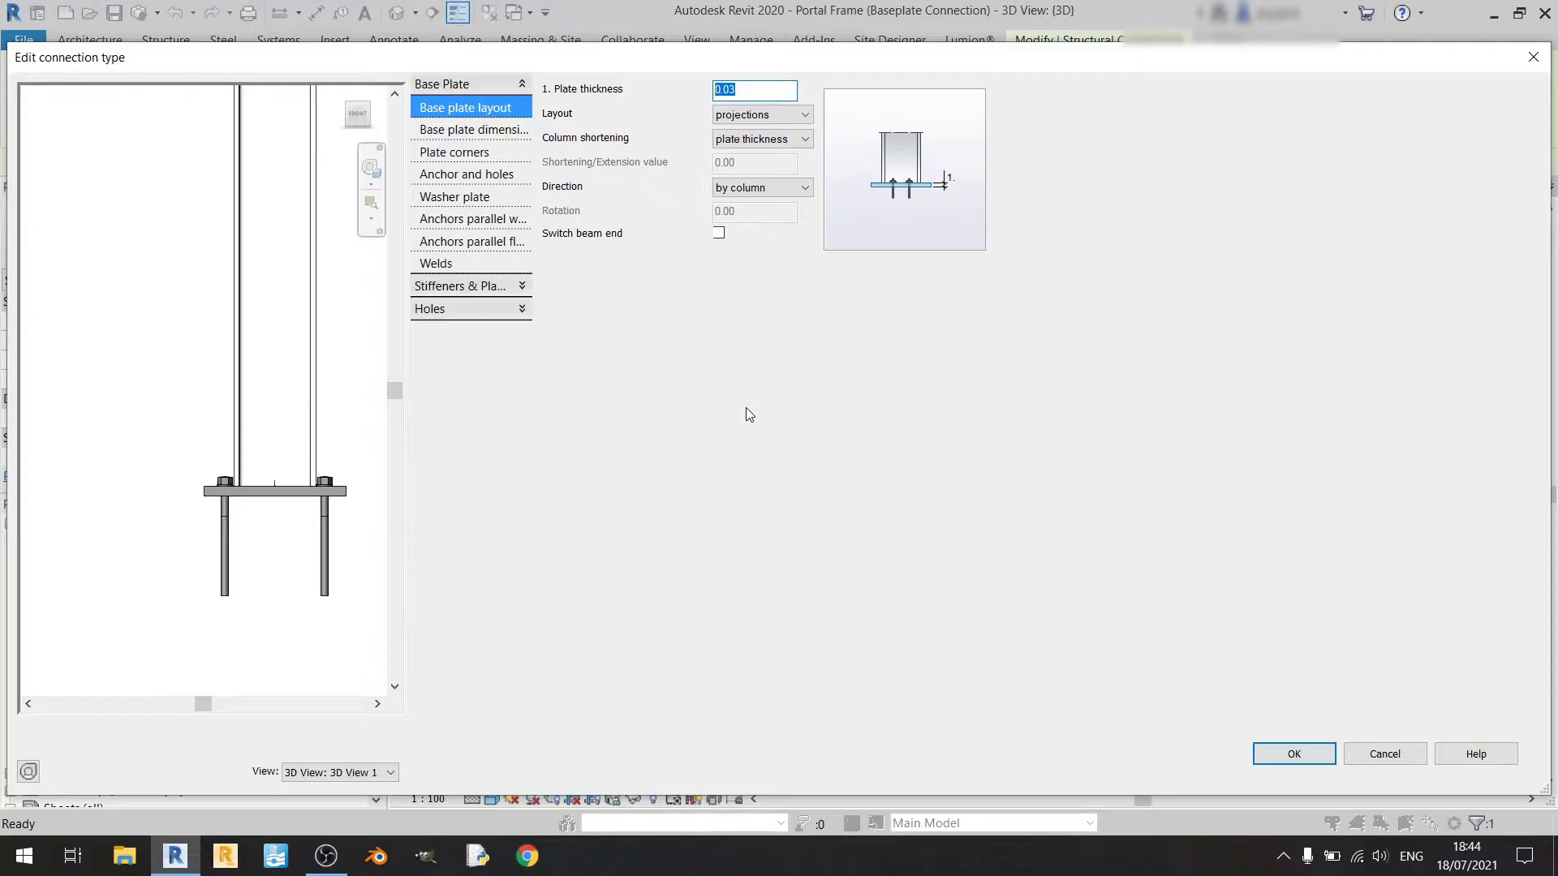
pyautogui.write('0')
pyautogui.press('Return')
pyautogui.scroll(4, 278, 484)
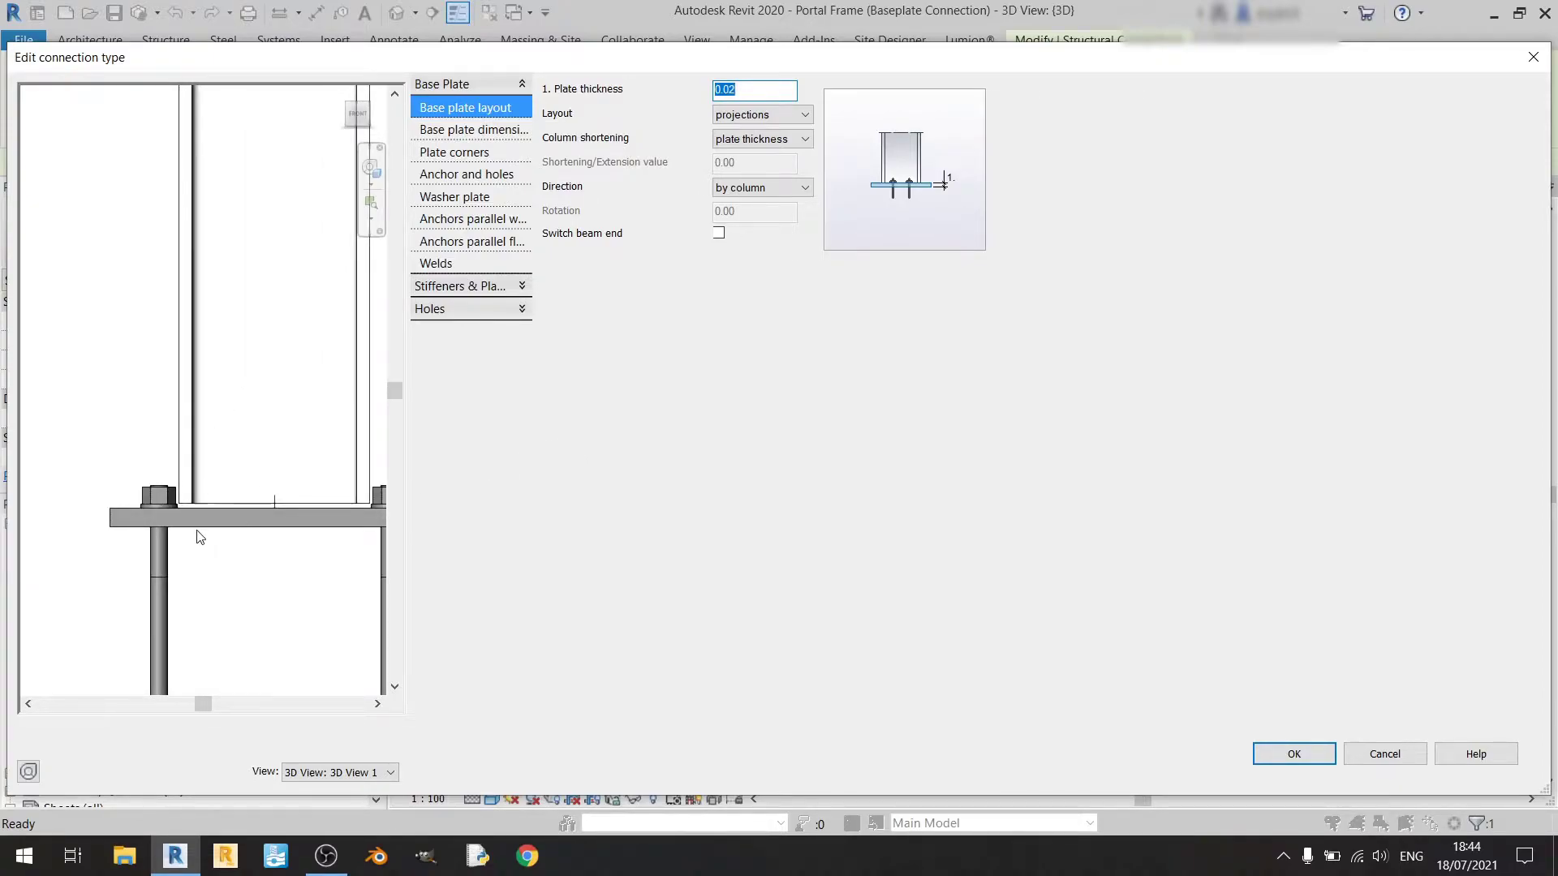
pyautogui.scroll(4, 198, 511)
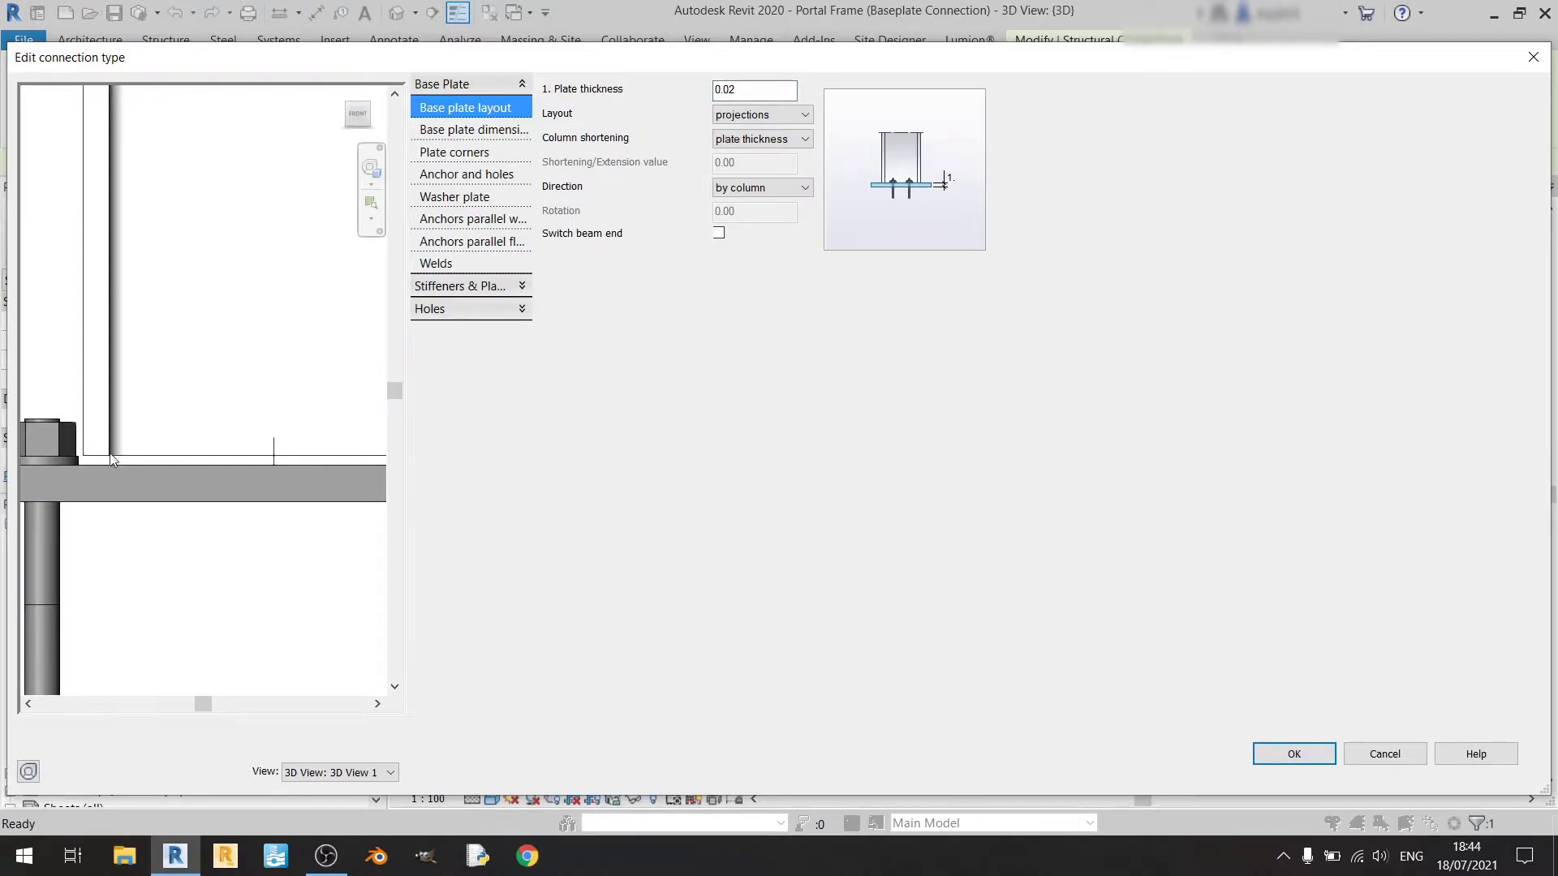
pyautogui.scroll(-8, 112, 460)
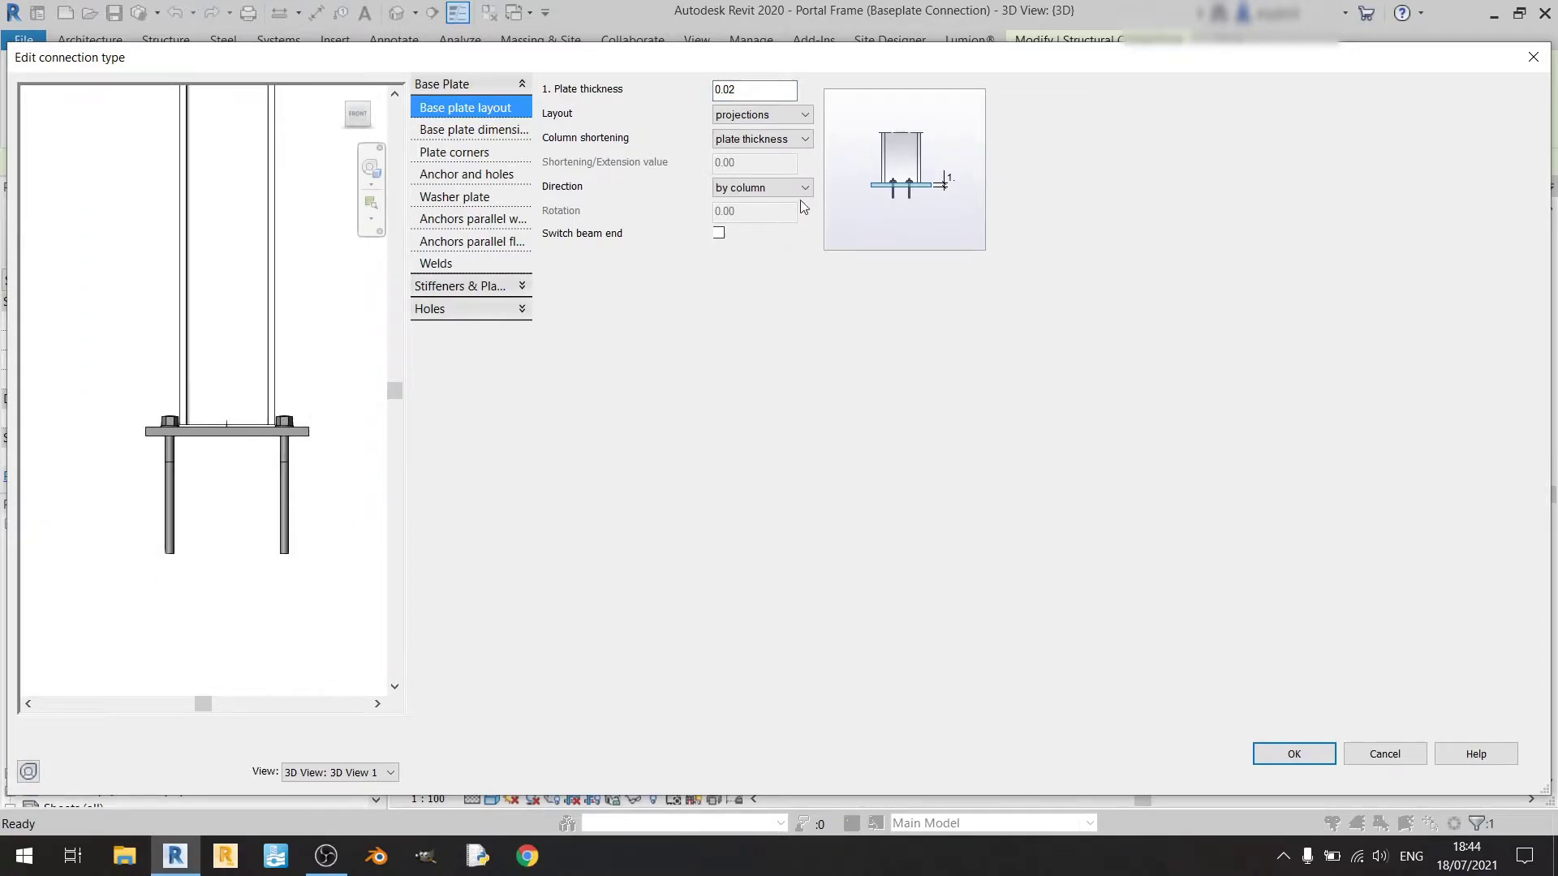
# Try the column shortening option none, followed by plate thickness, to compare their effect at the column base.
pyautogui.click(731, 139)
pyautogui.click(738, 157)
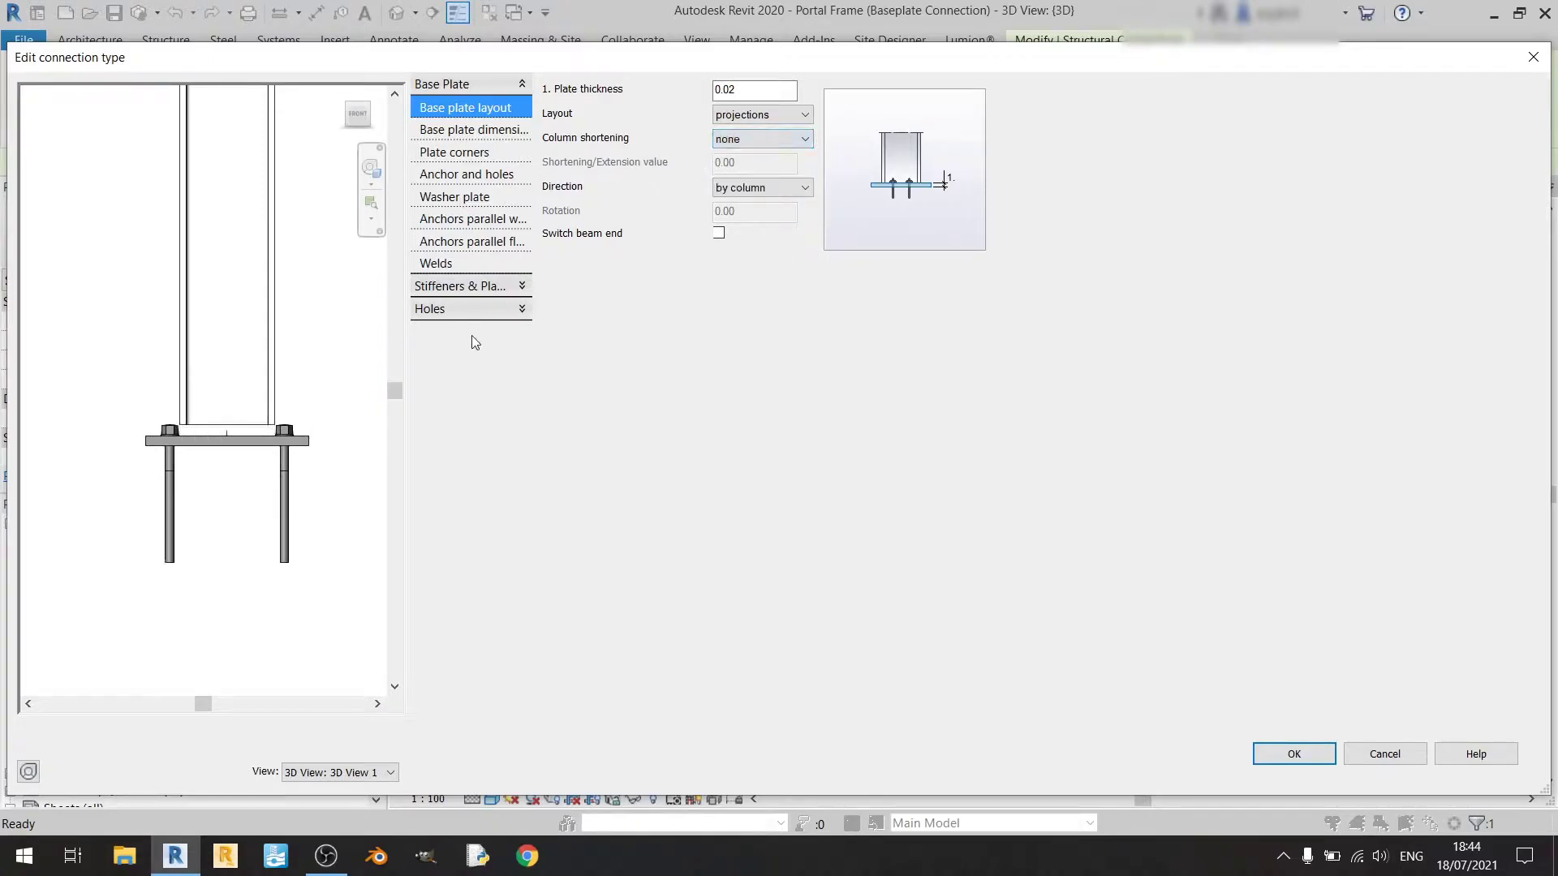
pyautogui.scroll(2, 254, 477)
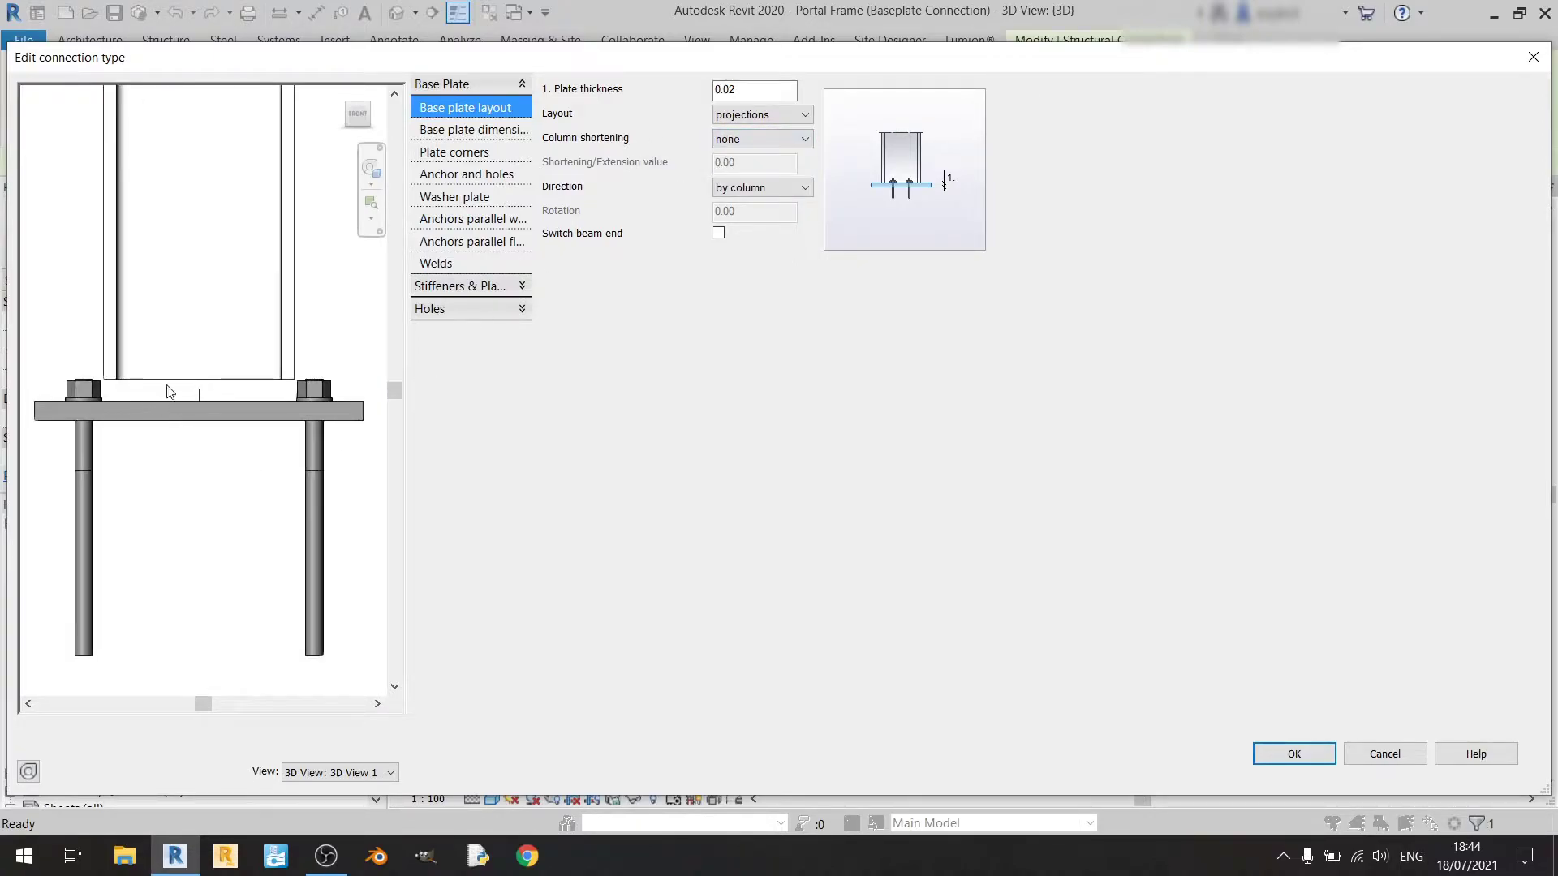
pyautogui.click(787, 142)
pyautogui.click(750, 169)
pyautogui.scroll(2, 166, 383)
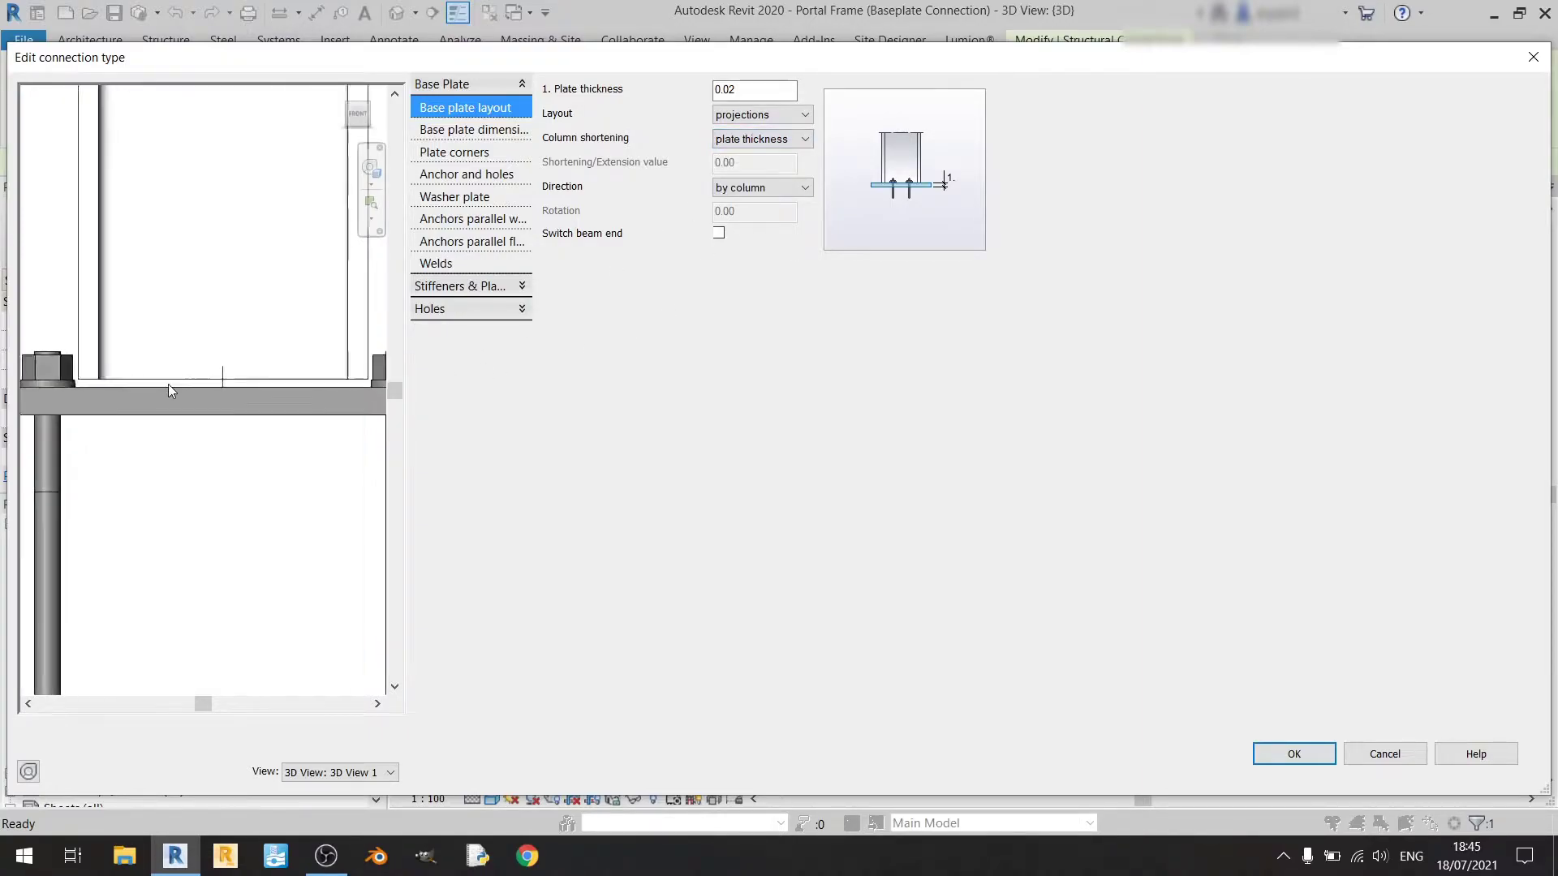
pyautogui.scroll(-2, 184, 377)
# Set the column shortening to value and enter a shortening/extension value of 0.03.
pyautogui.click(763, 139)
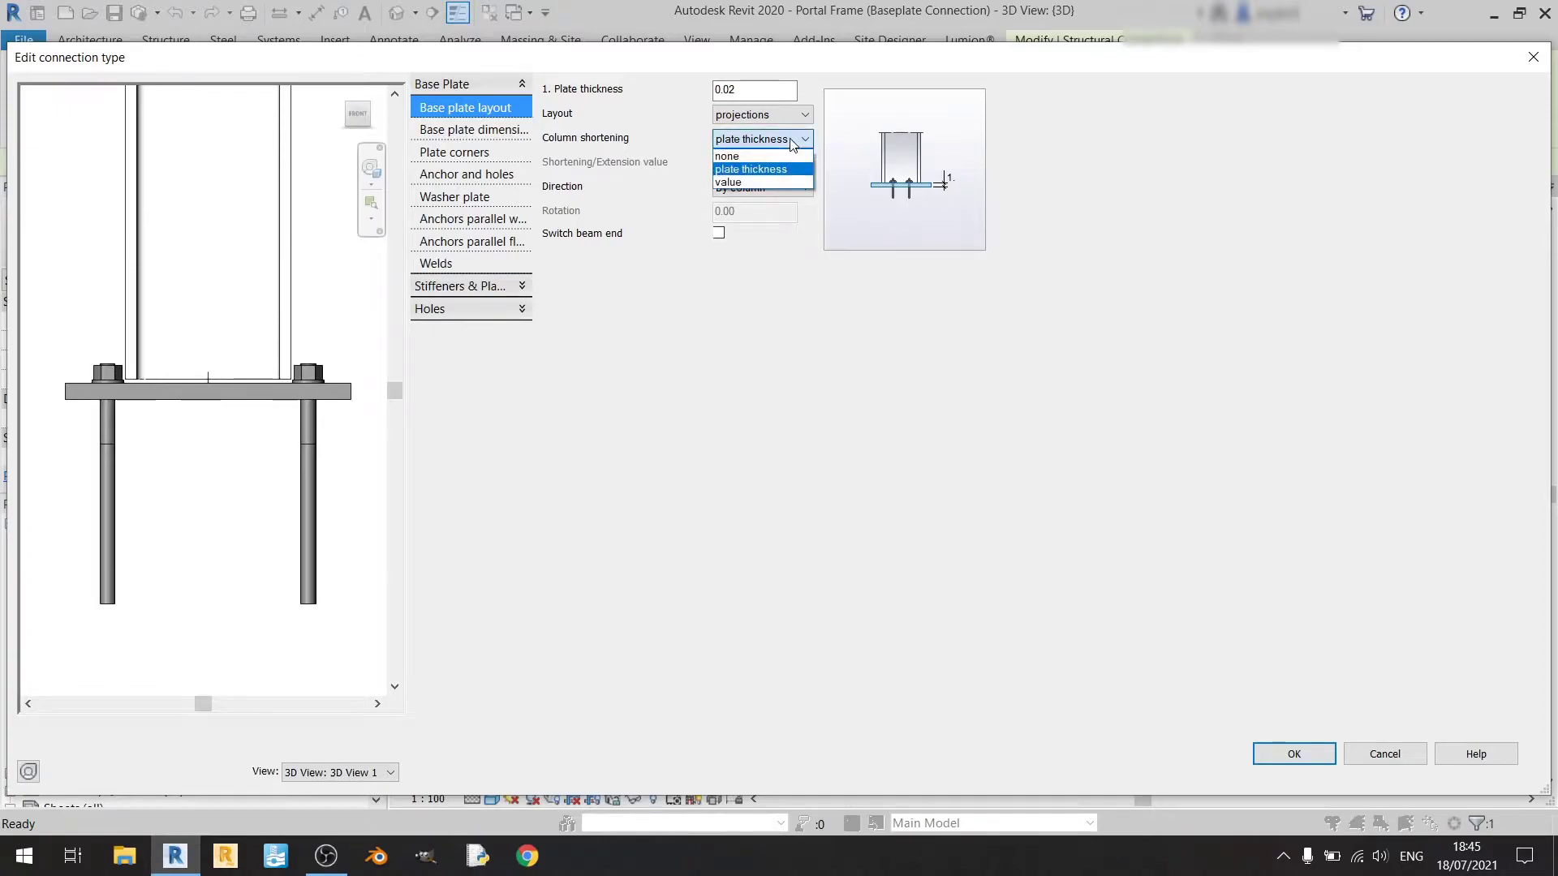
pyautogui.click(751, 181)
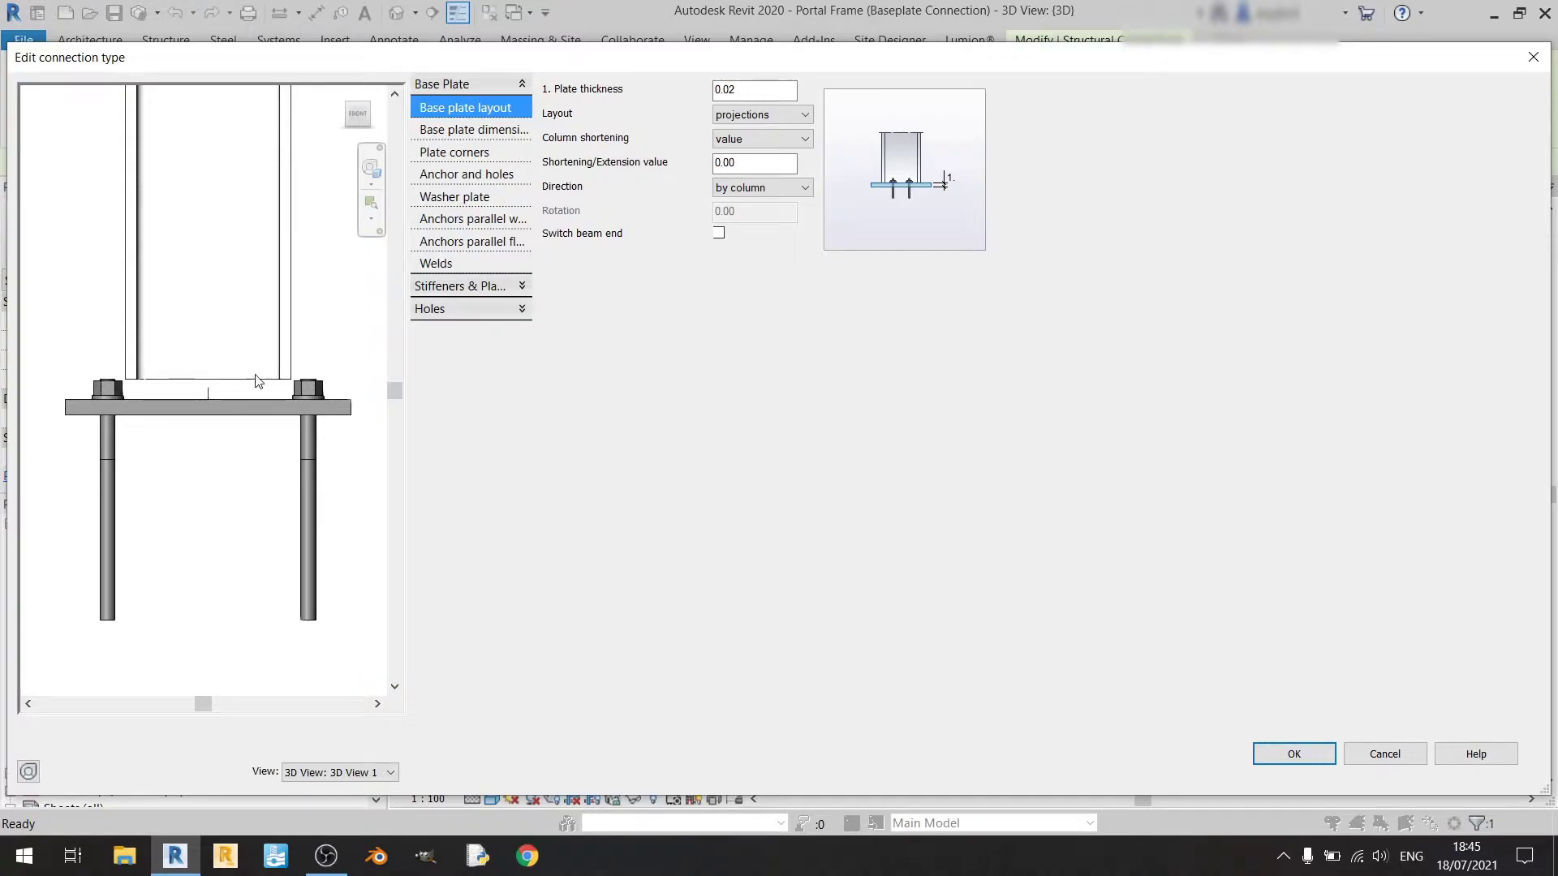
pyautogui.doubleClick(755, 163)
pyautogui.write('0.03')
pyautogui.press('Return')
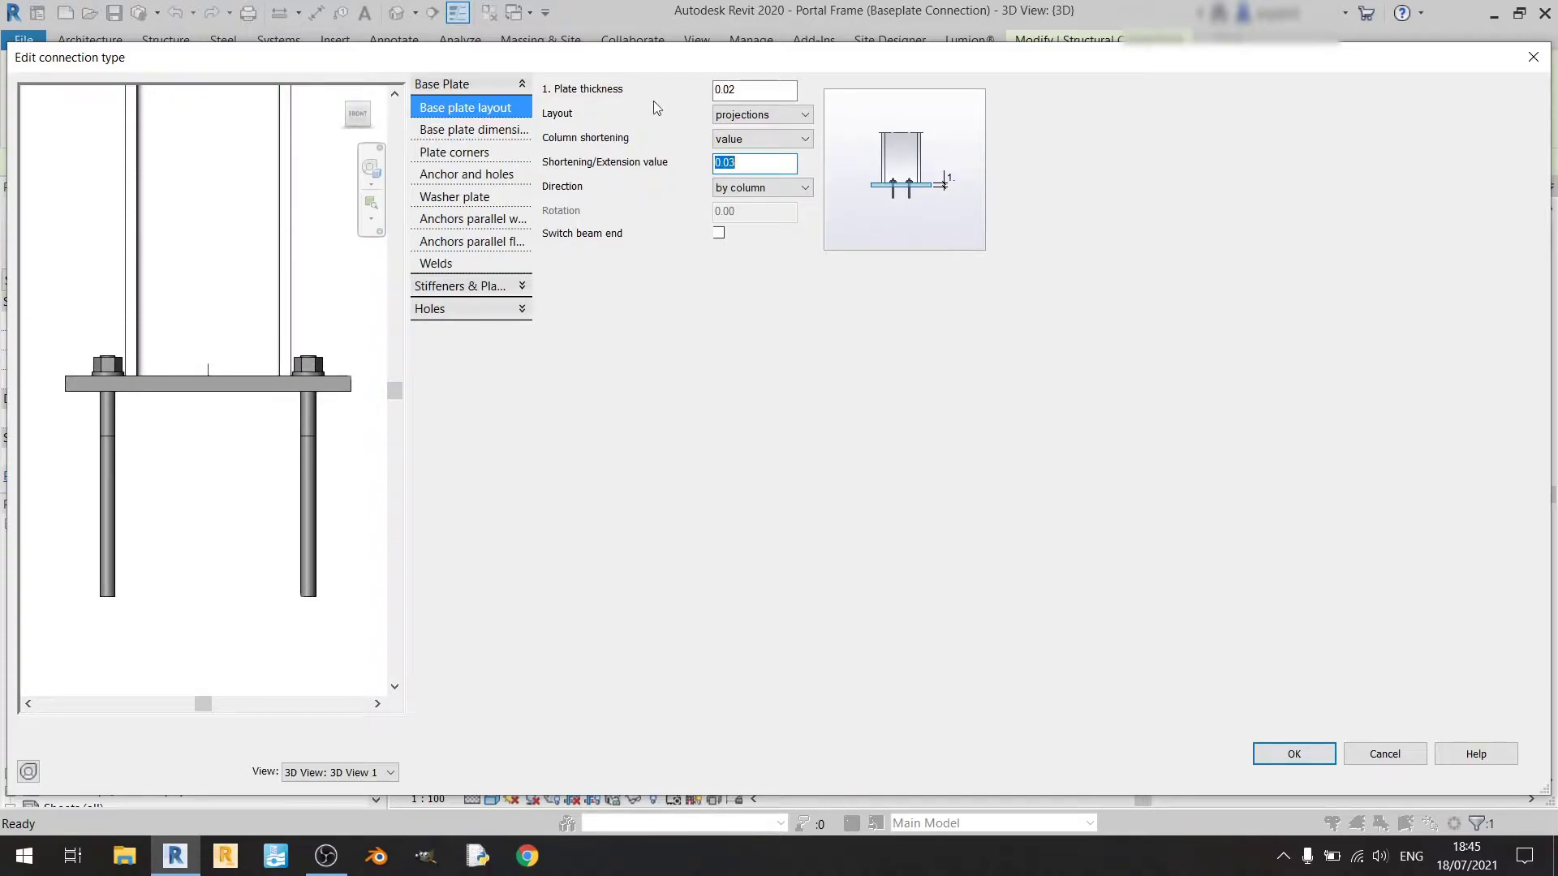
pyautogui.click(262, 459)
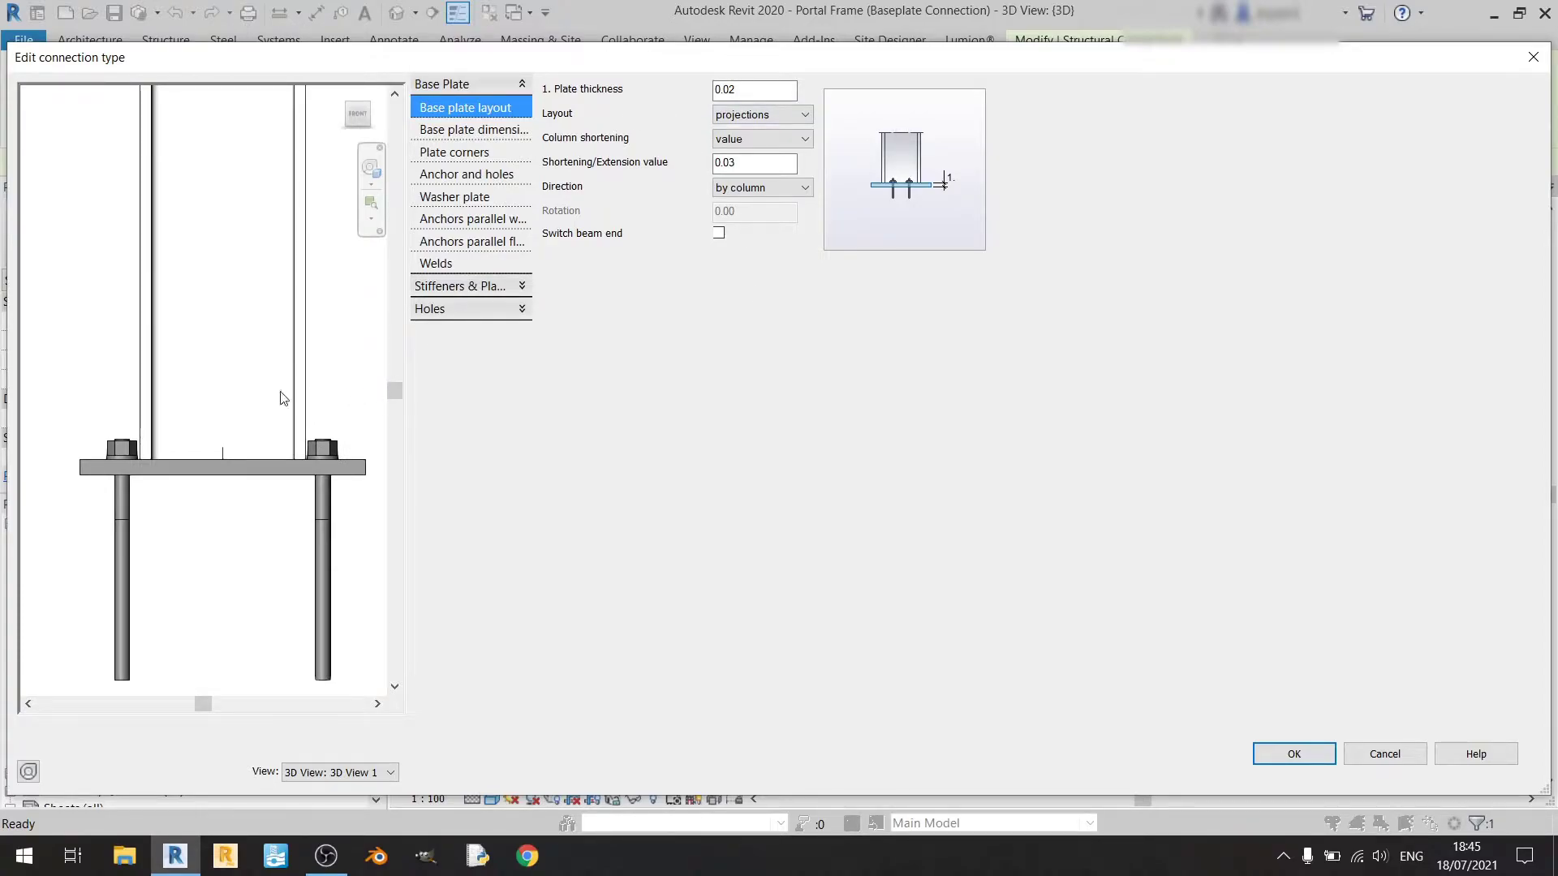
# View the base plate from above, switch its layout to total and set its rotation to 45.
pyautogui.scroll(-2, 226, 376)
pyautogui.click(358, 101)
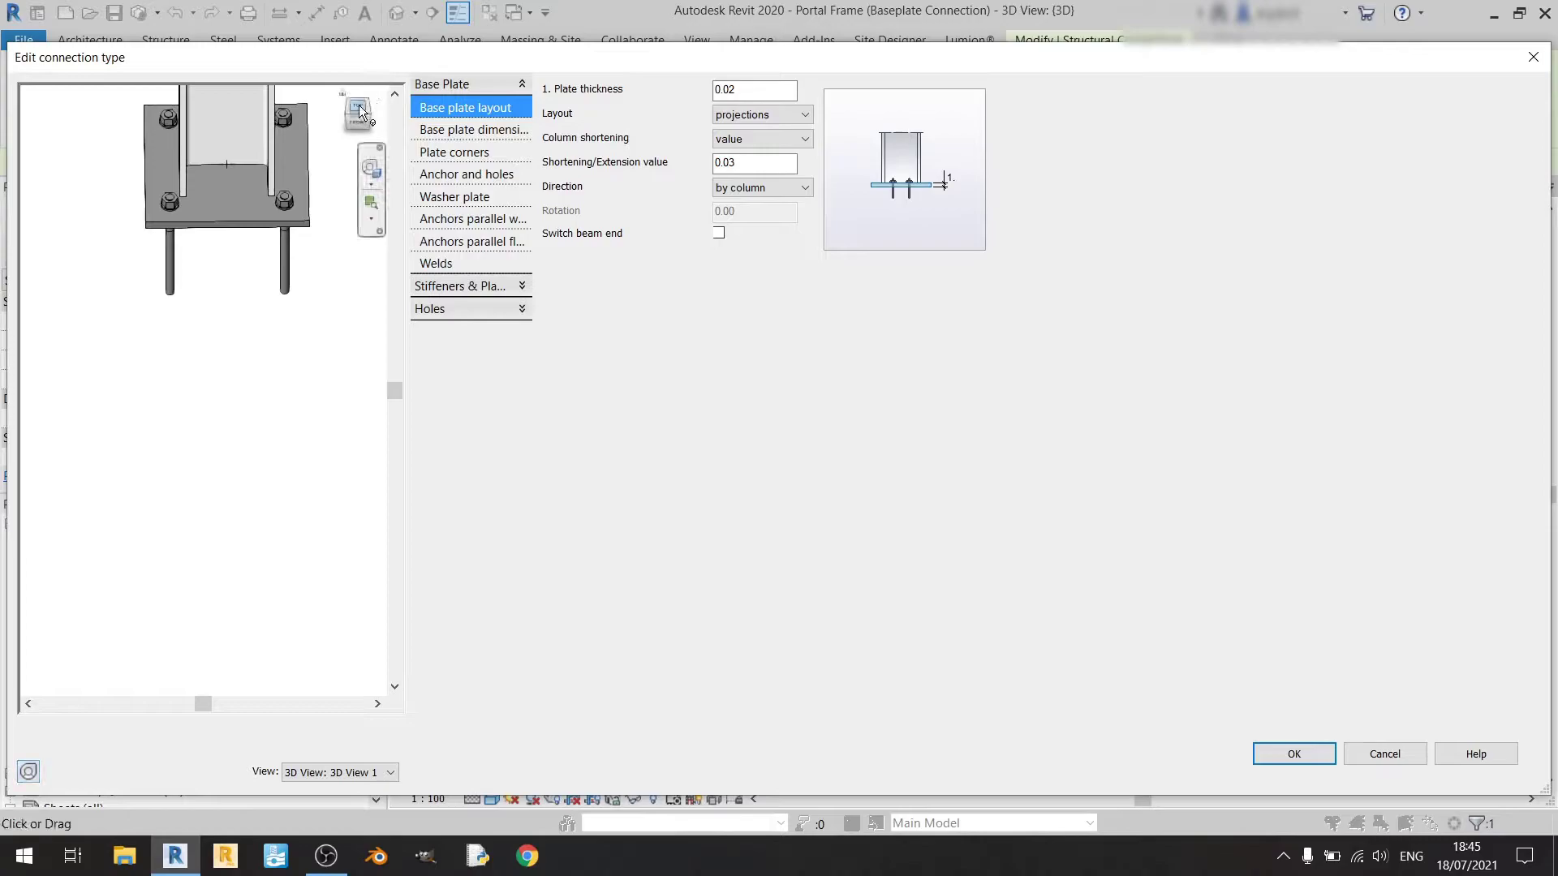
pyautogui.scroll(5, 244, 406)
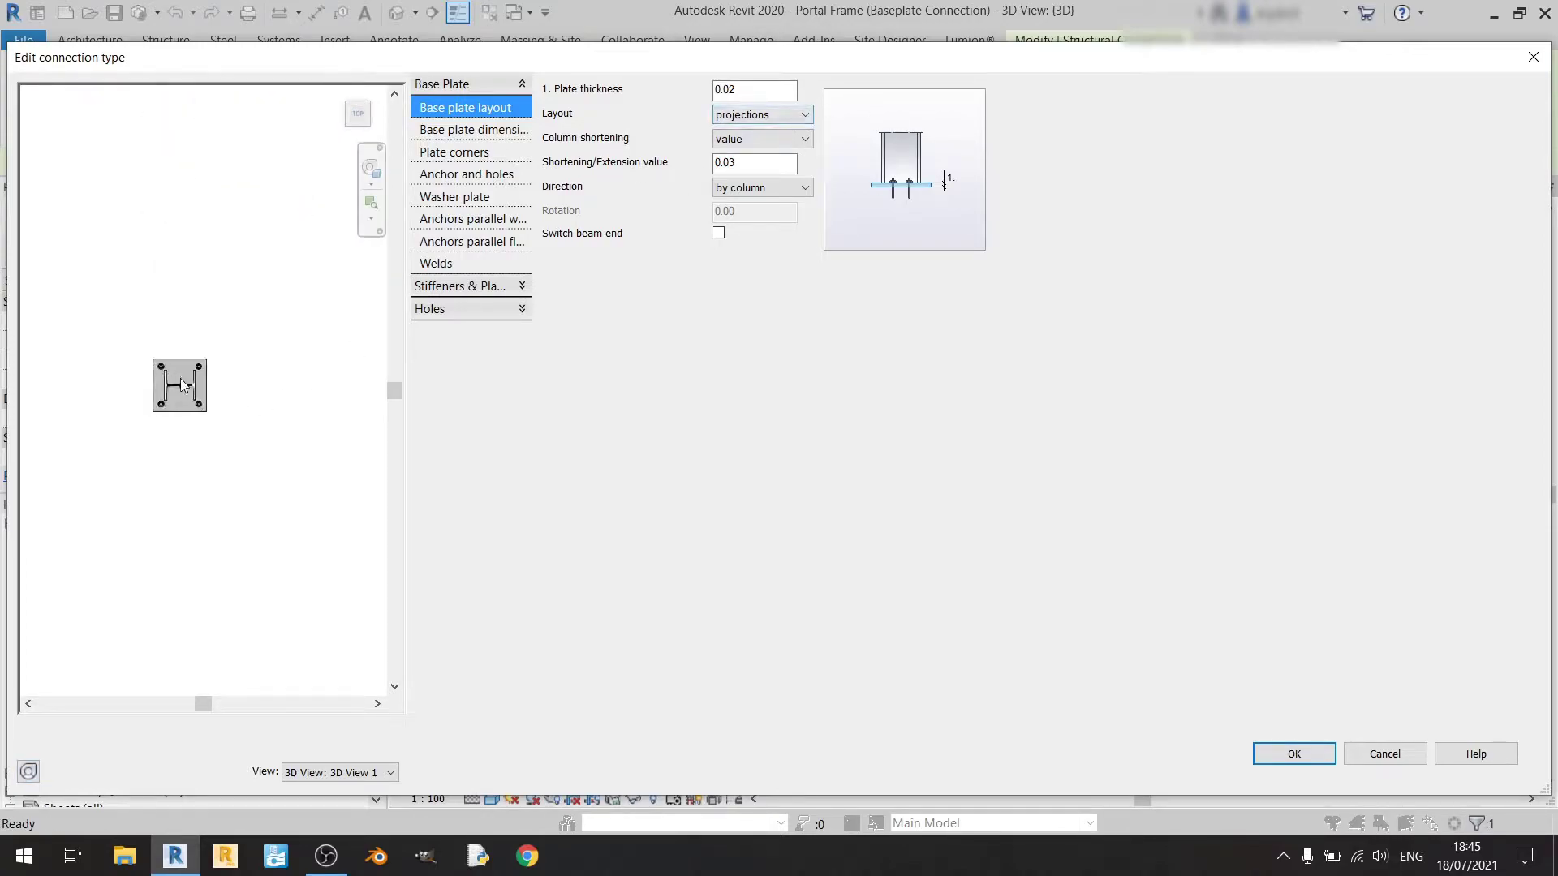
pyautogui.click(763, 114)
pyautogui.click(742, 123)
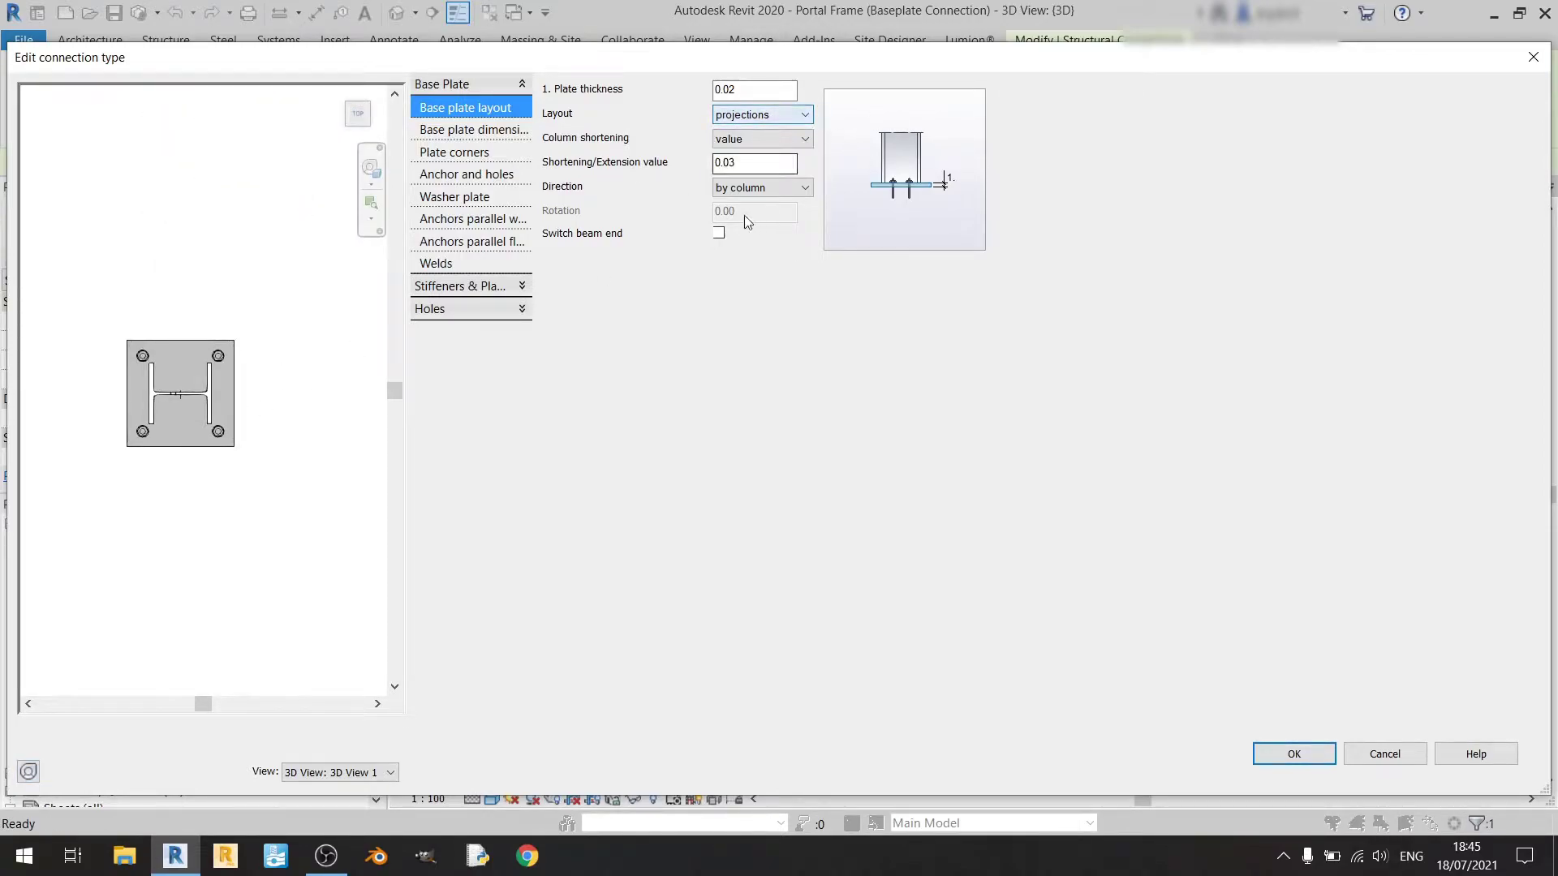
pyautogui.click(764, 115)
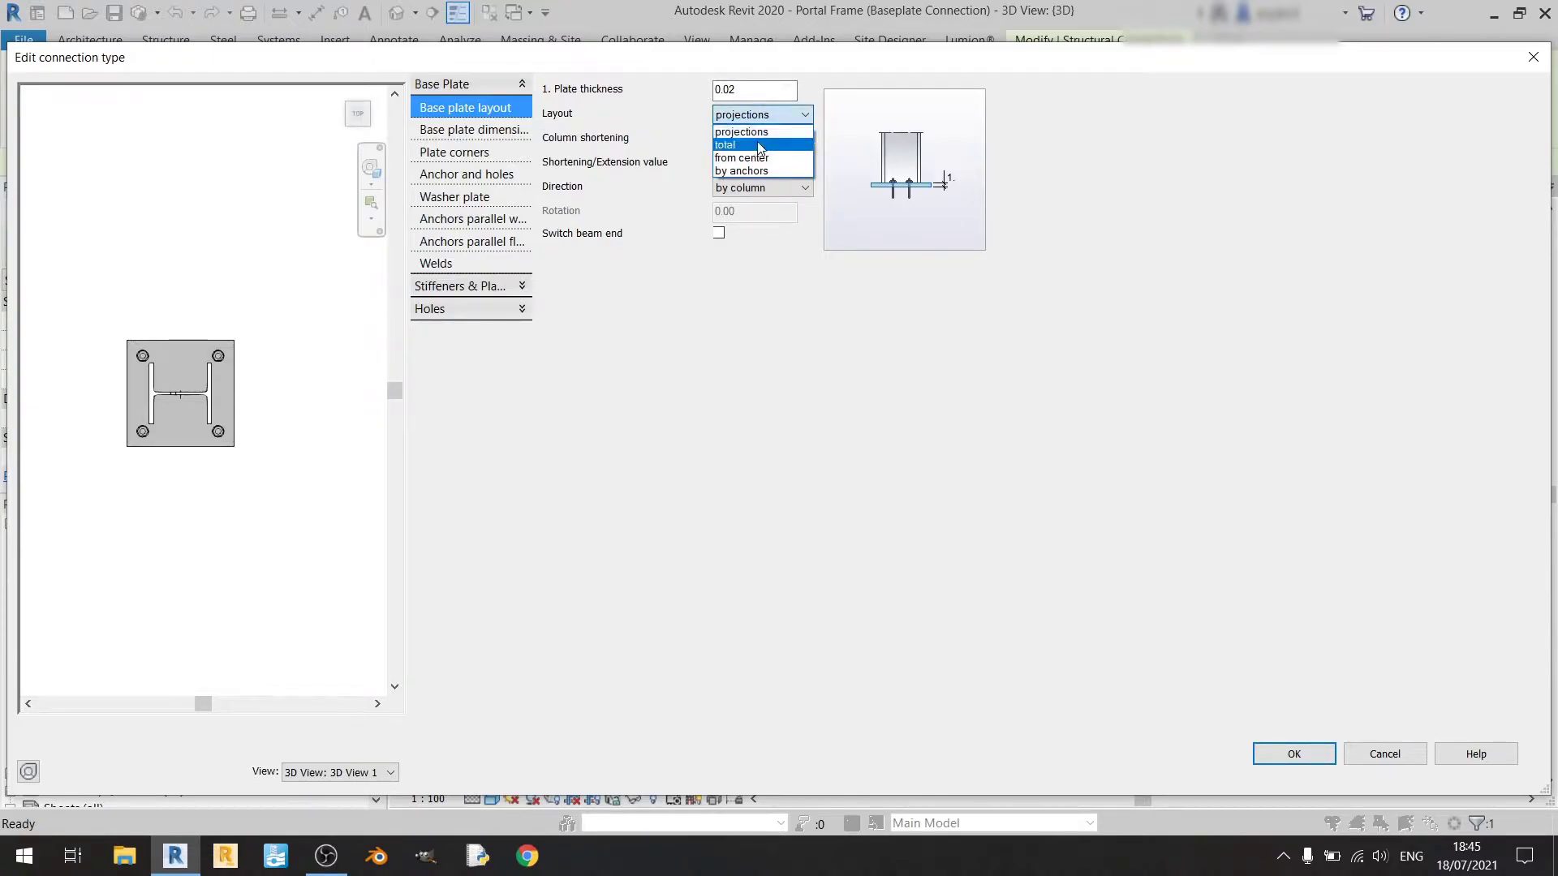
pyautogui.click(762, 143)
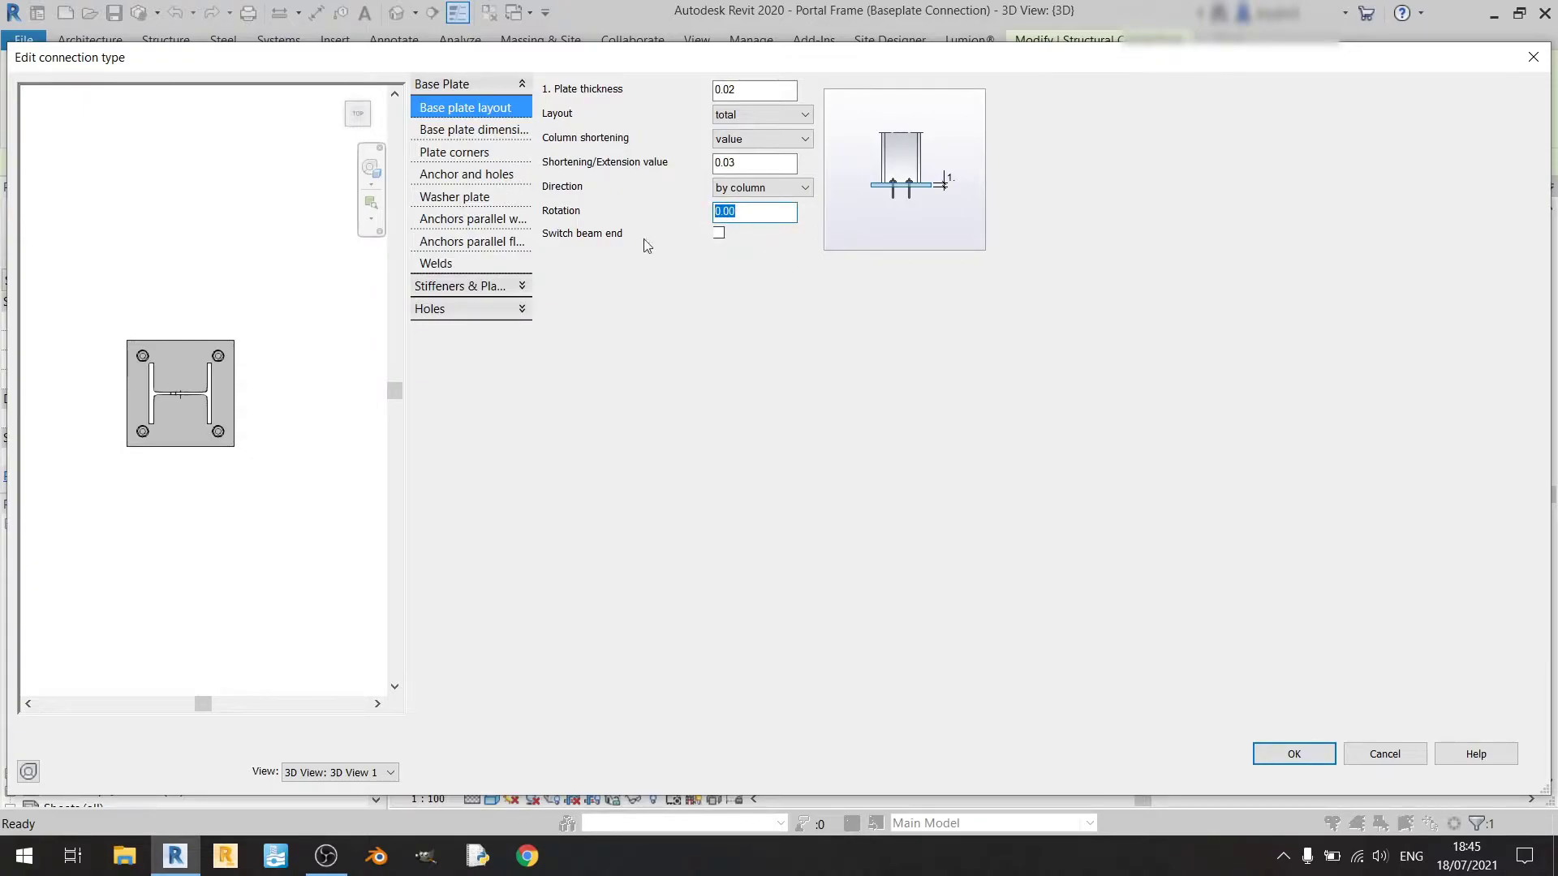
pyautogui.write('45')
pyautogui.press('Return')
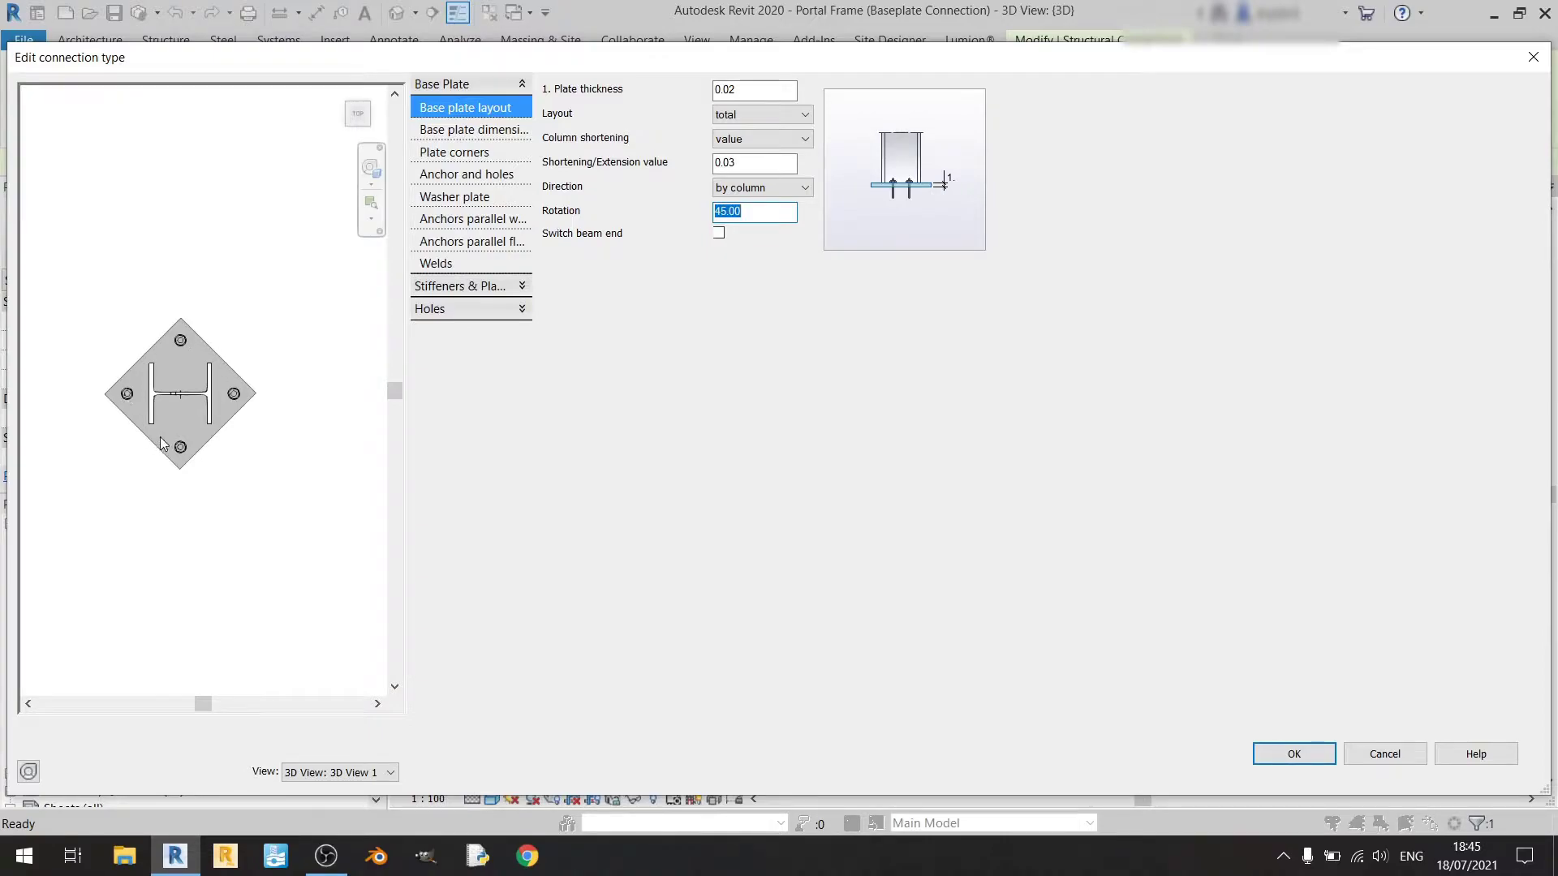
# Try the from center and by anchors layout options on the rotated base plate.
pyautogui.click(771, 117)
pyautogui.click(773, 157)
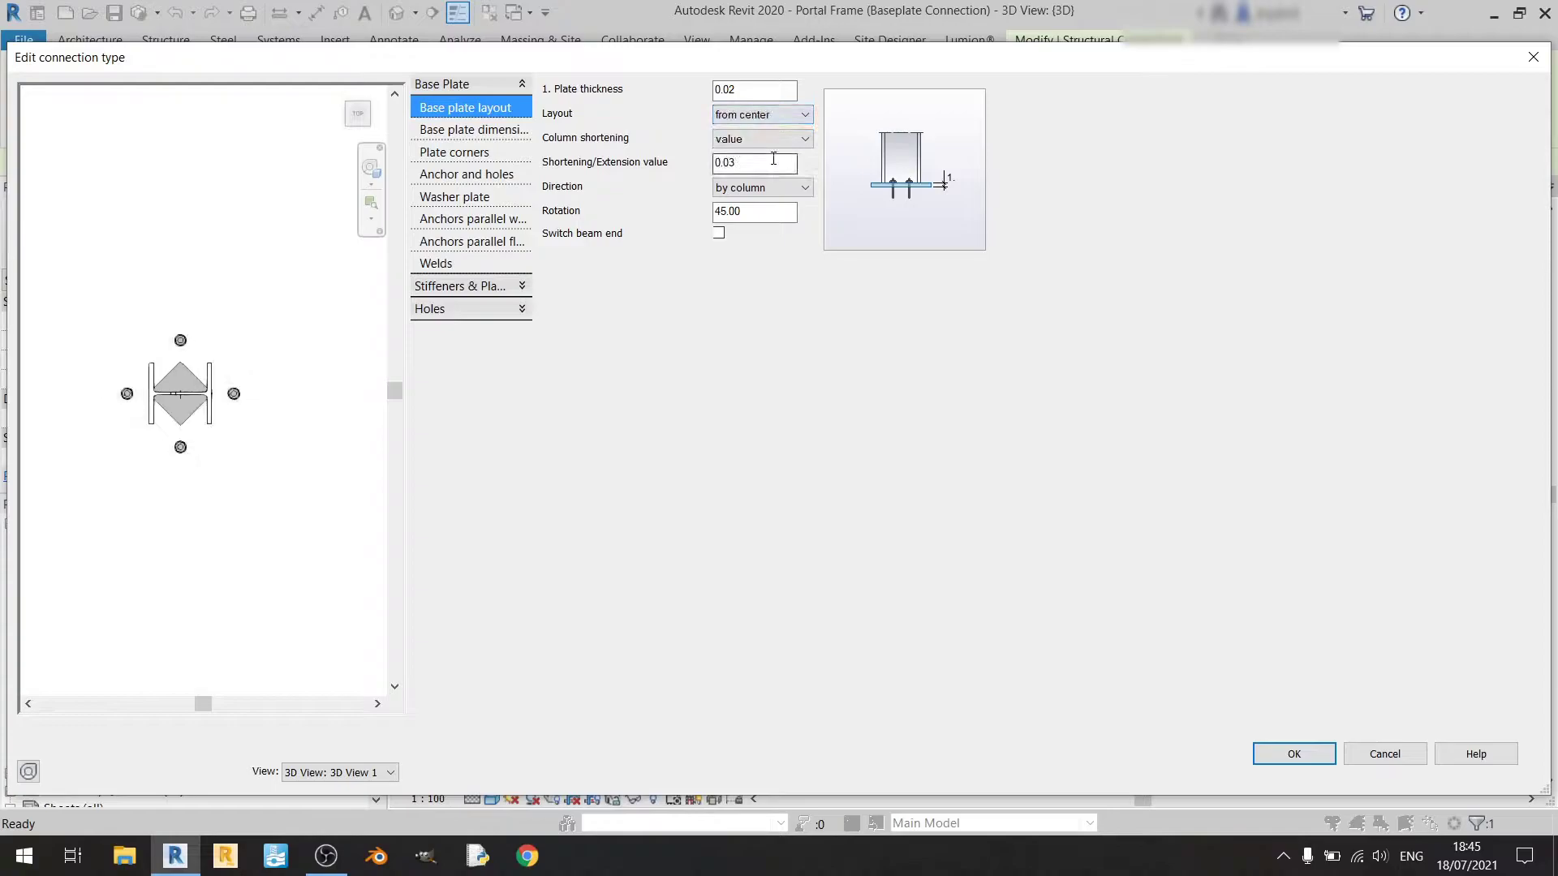
pyautogui.click(740, 213)
pyautogui.scroll(3, 174, 382)
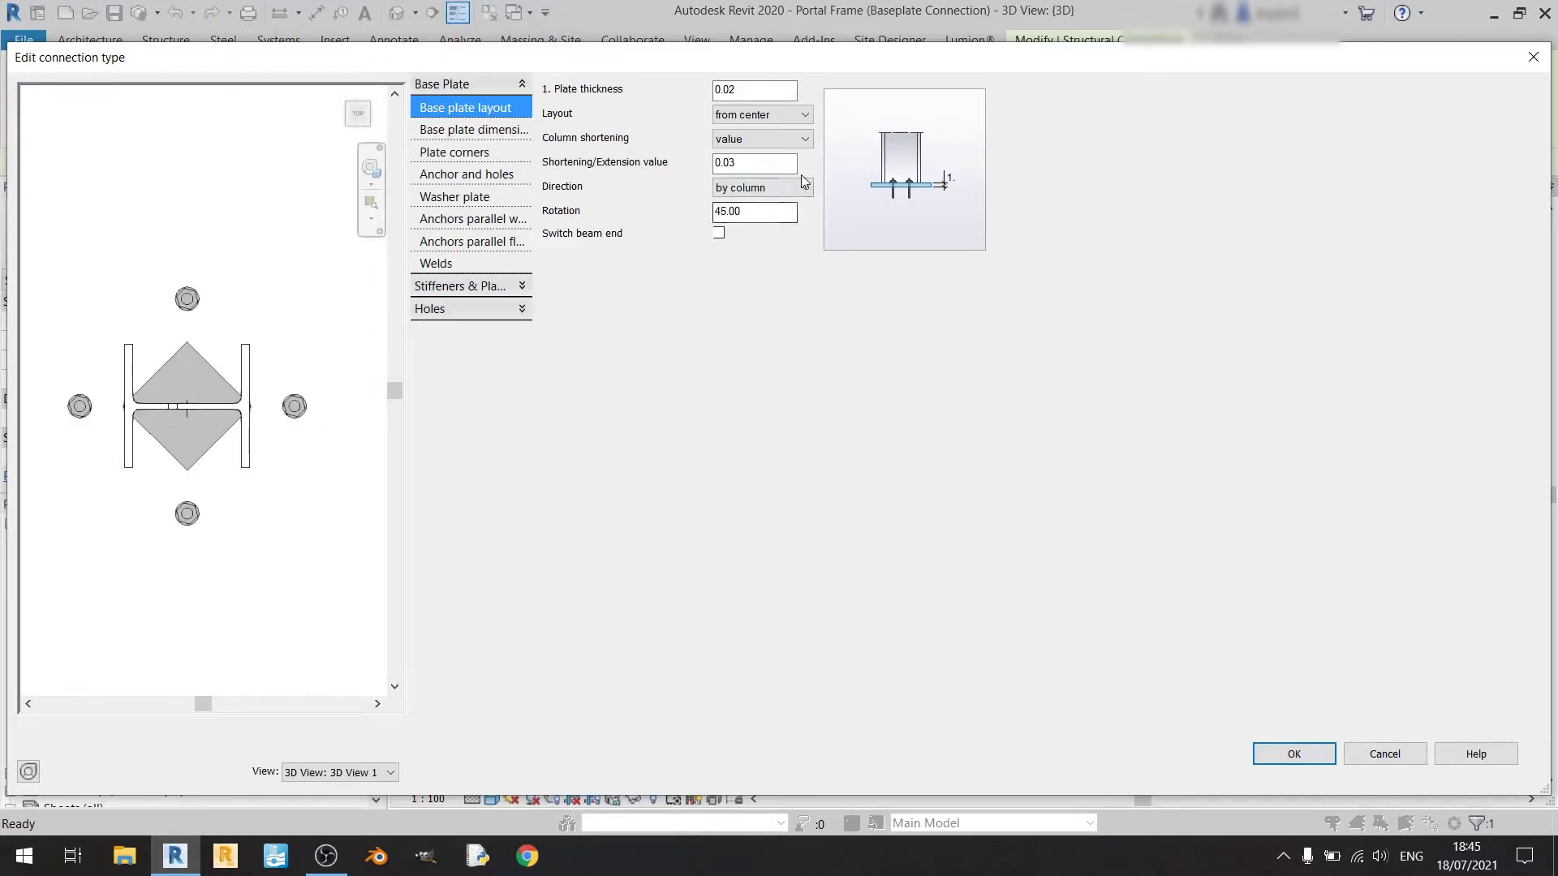
pyautogui.click(789, 116)
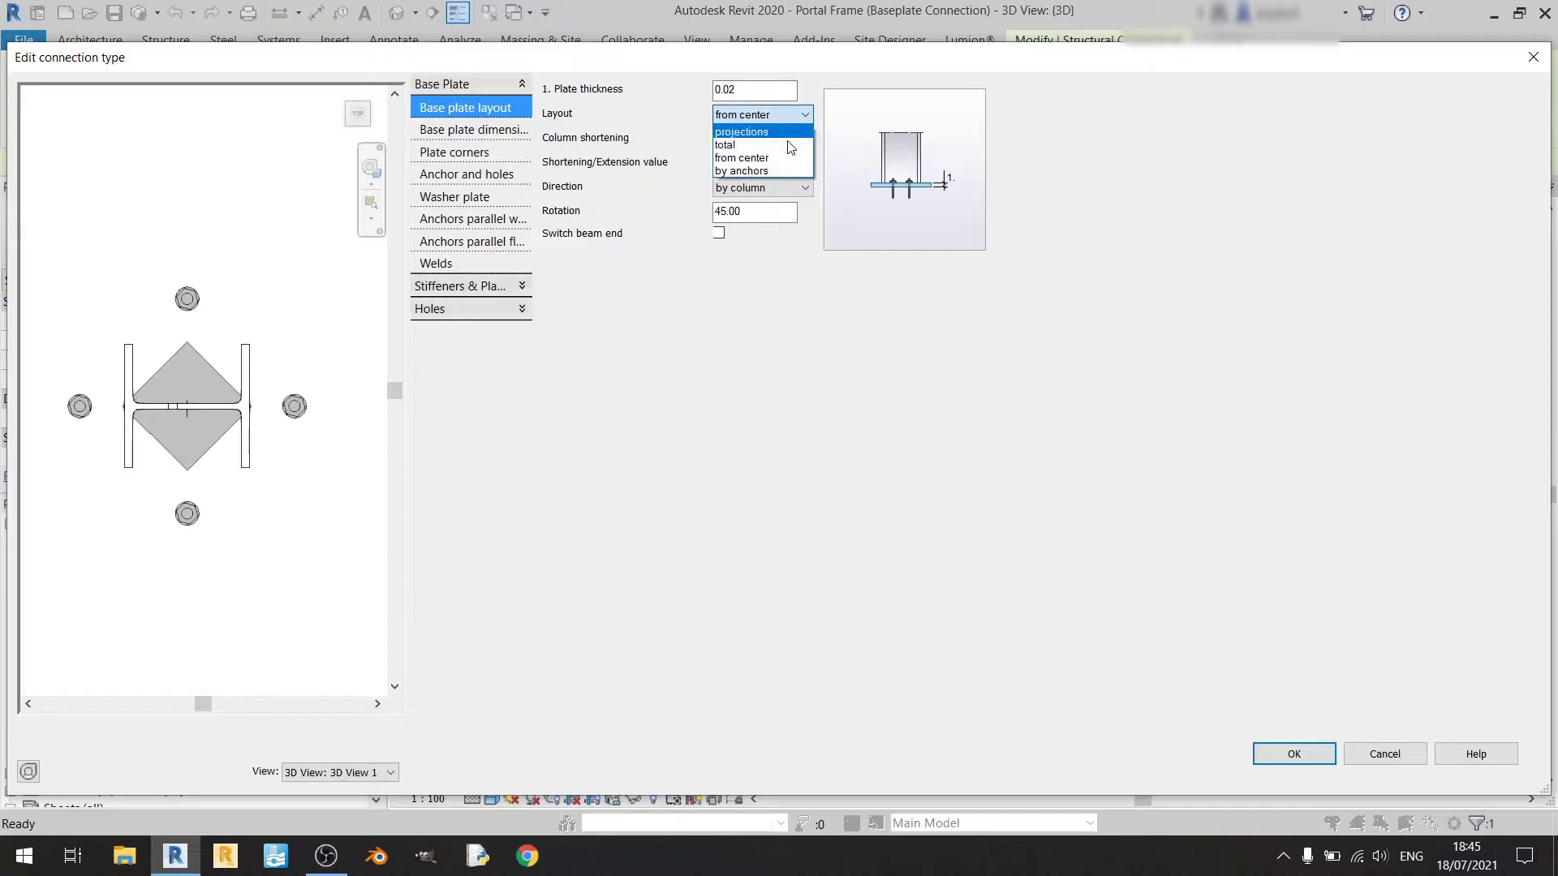
pyautogui.click(791, 167)
pyautogui.scroll(-2, 212, 505)
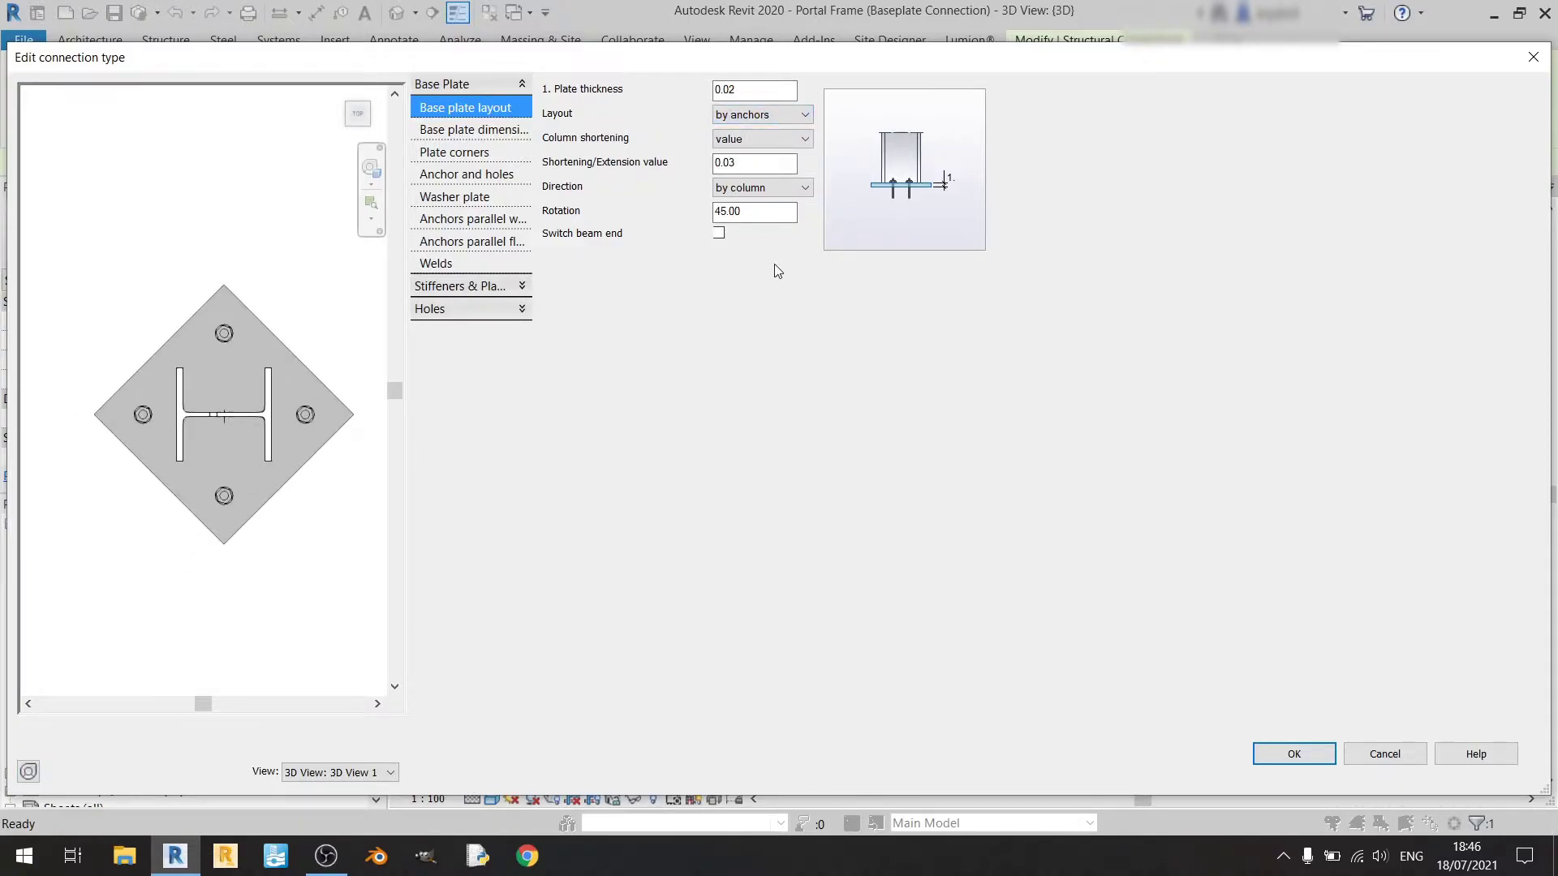
pyautogui.doubleClick(779, 212)
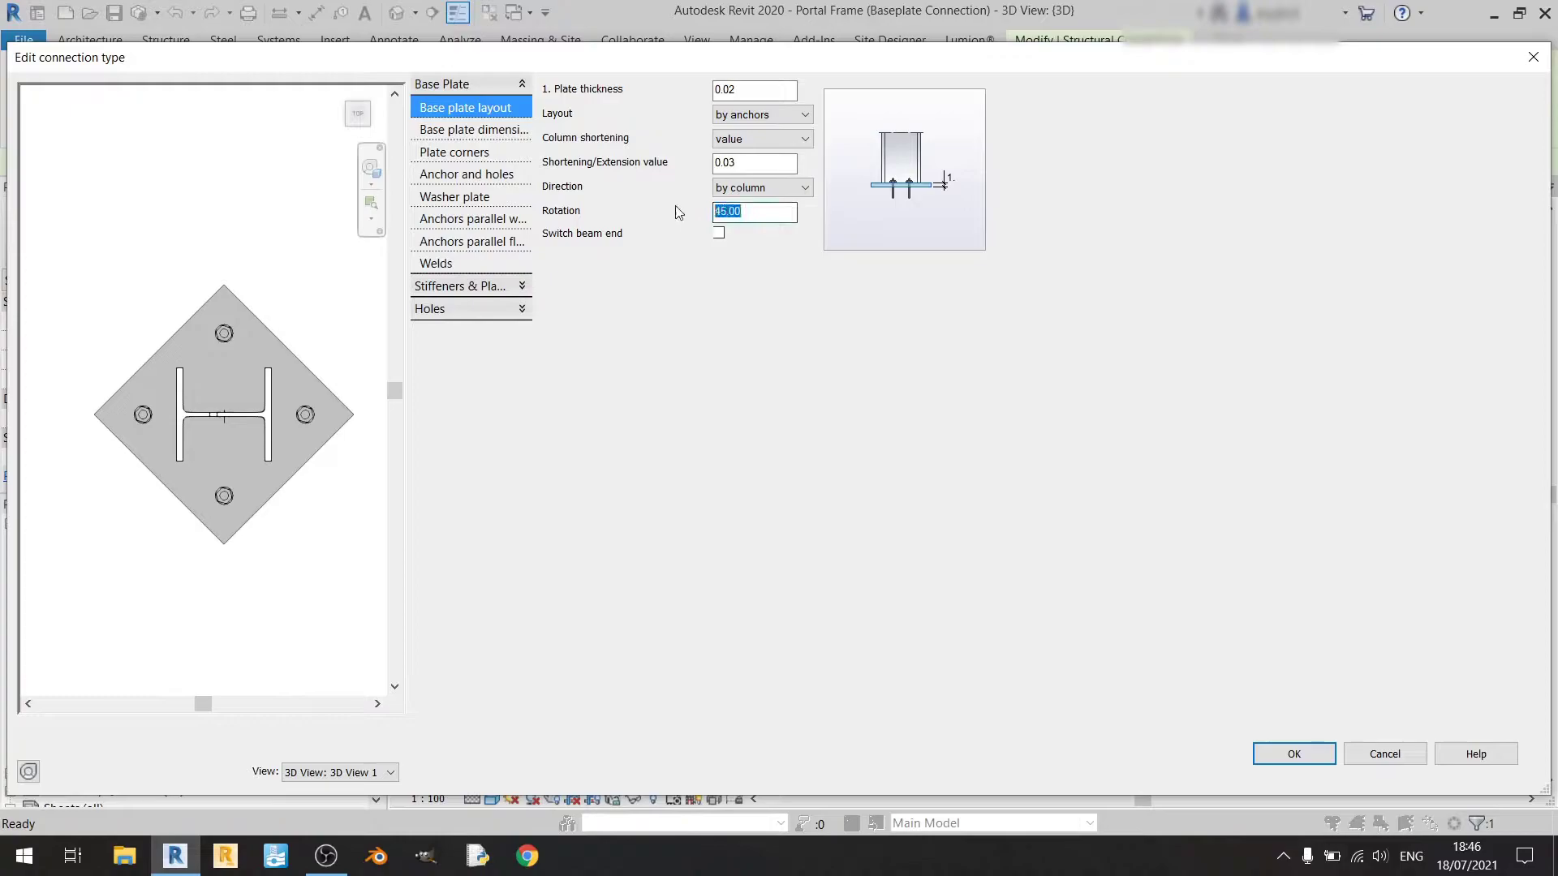
# Reset the base plate's rotation to 0 using the total layout and return the layout to projections.
pyautogui.click(794, 116)
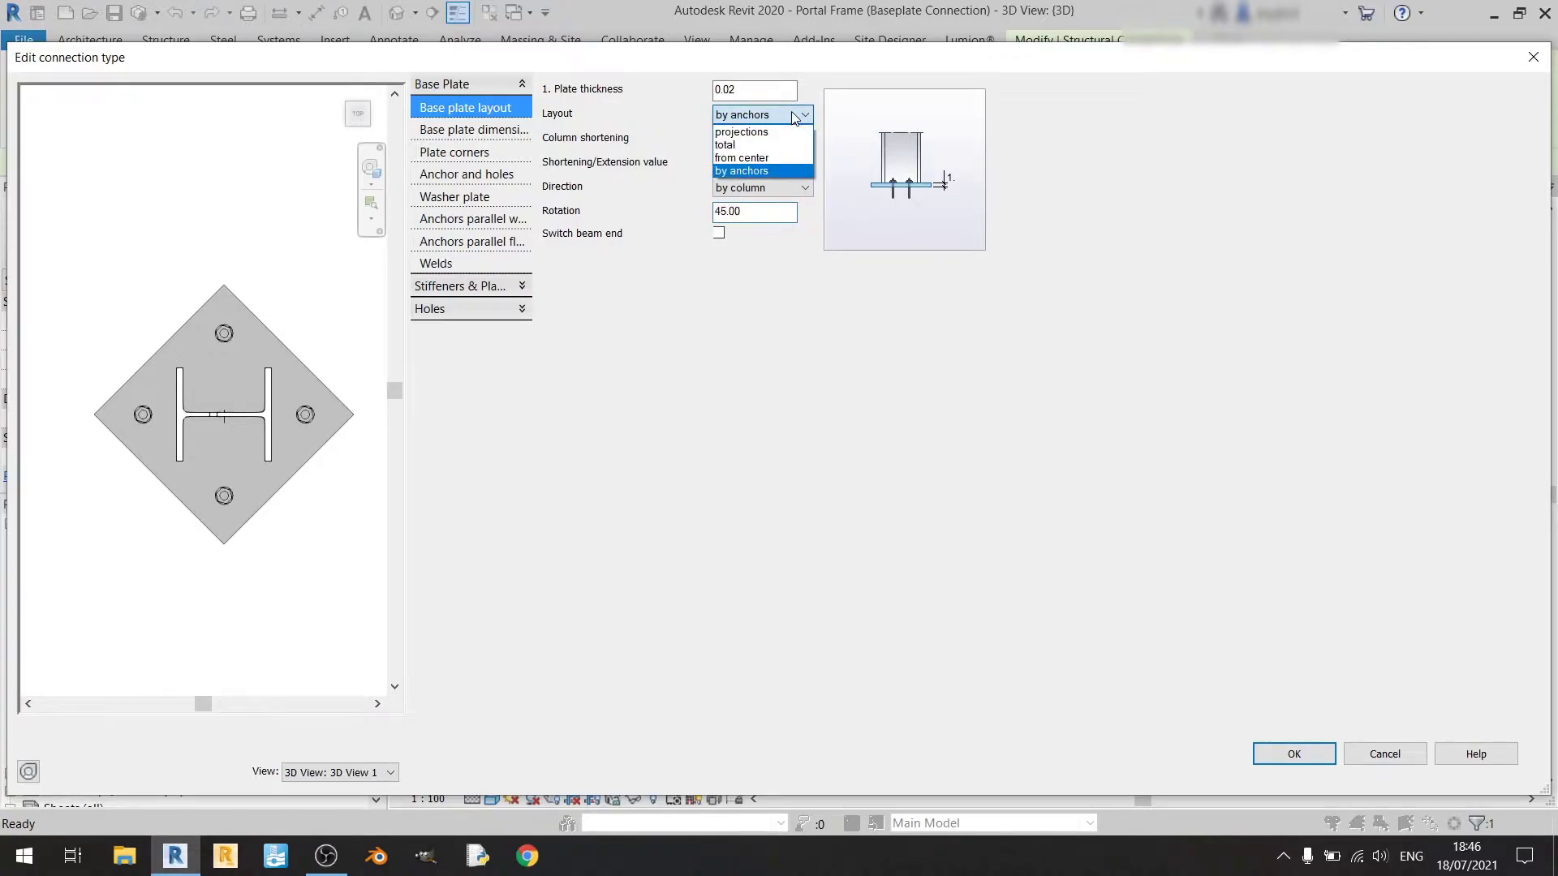
pyautogui.click(771, 157)
pyautogui.click(786, 116)
pyautogui.click(771, 146)
pyautogui.doubleClick(771, 216)
pyautogui.write('0')
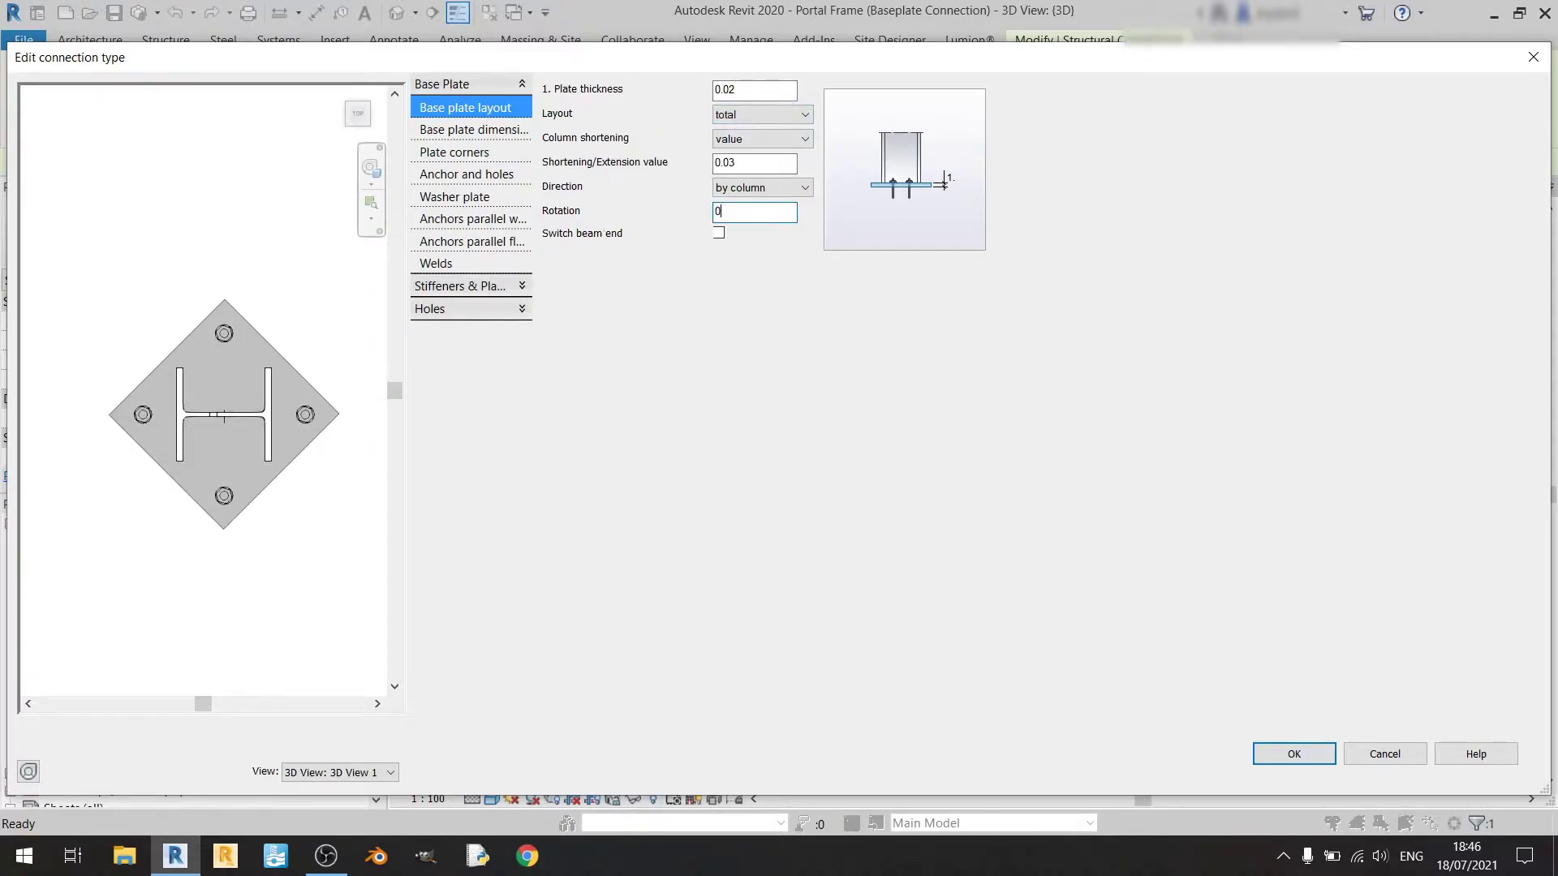
pyautogui.press('Return')
pyautogui.click(737, 116)
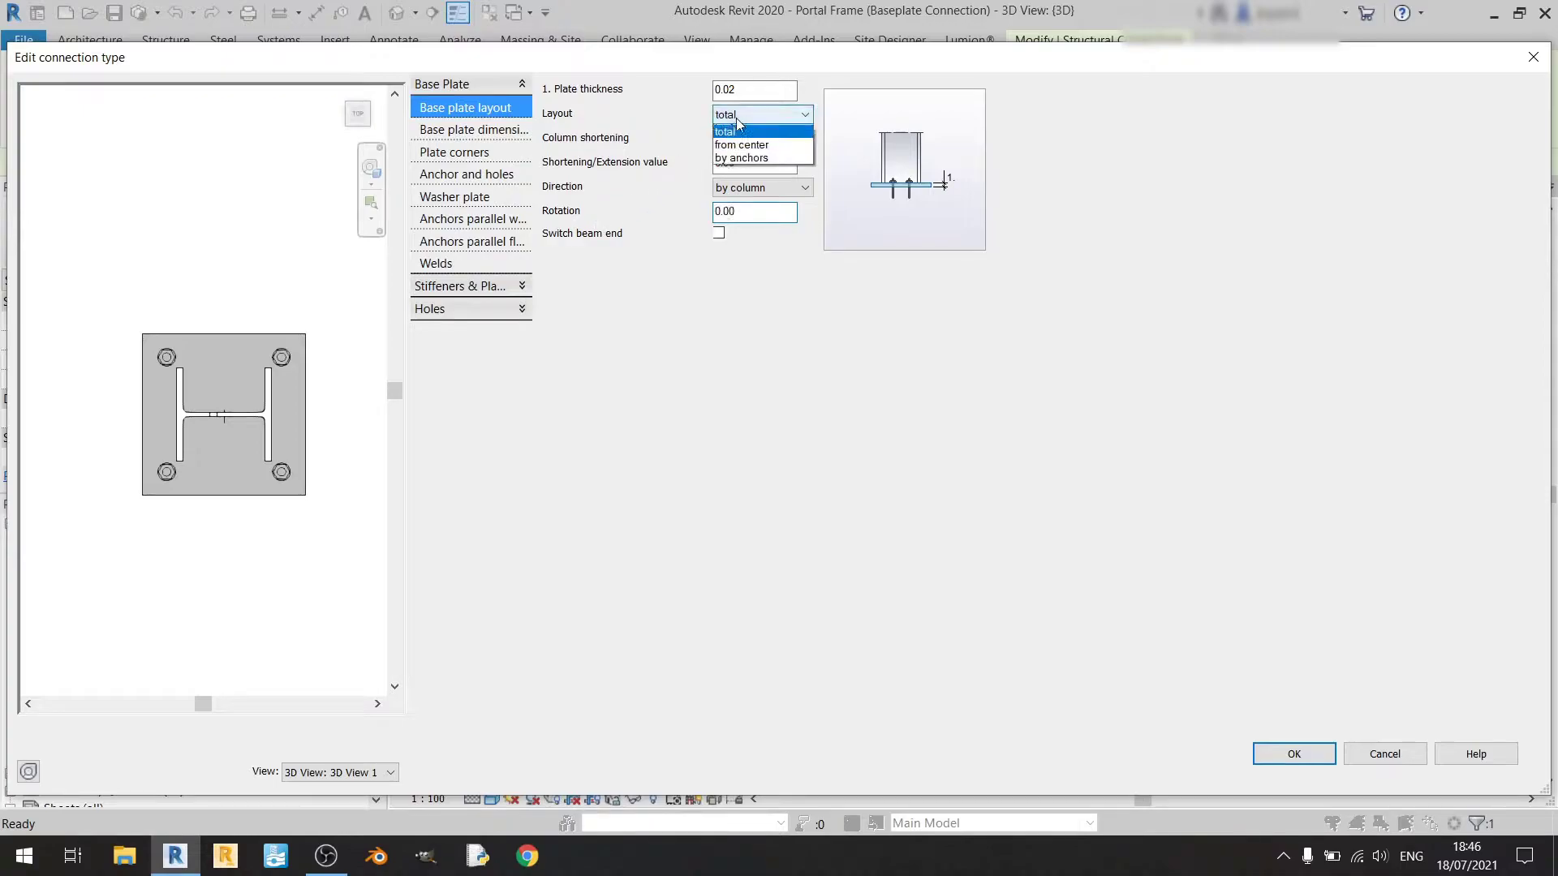
pyautogui.click(747, 133)
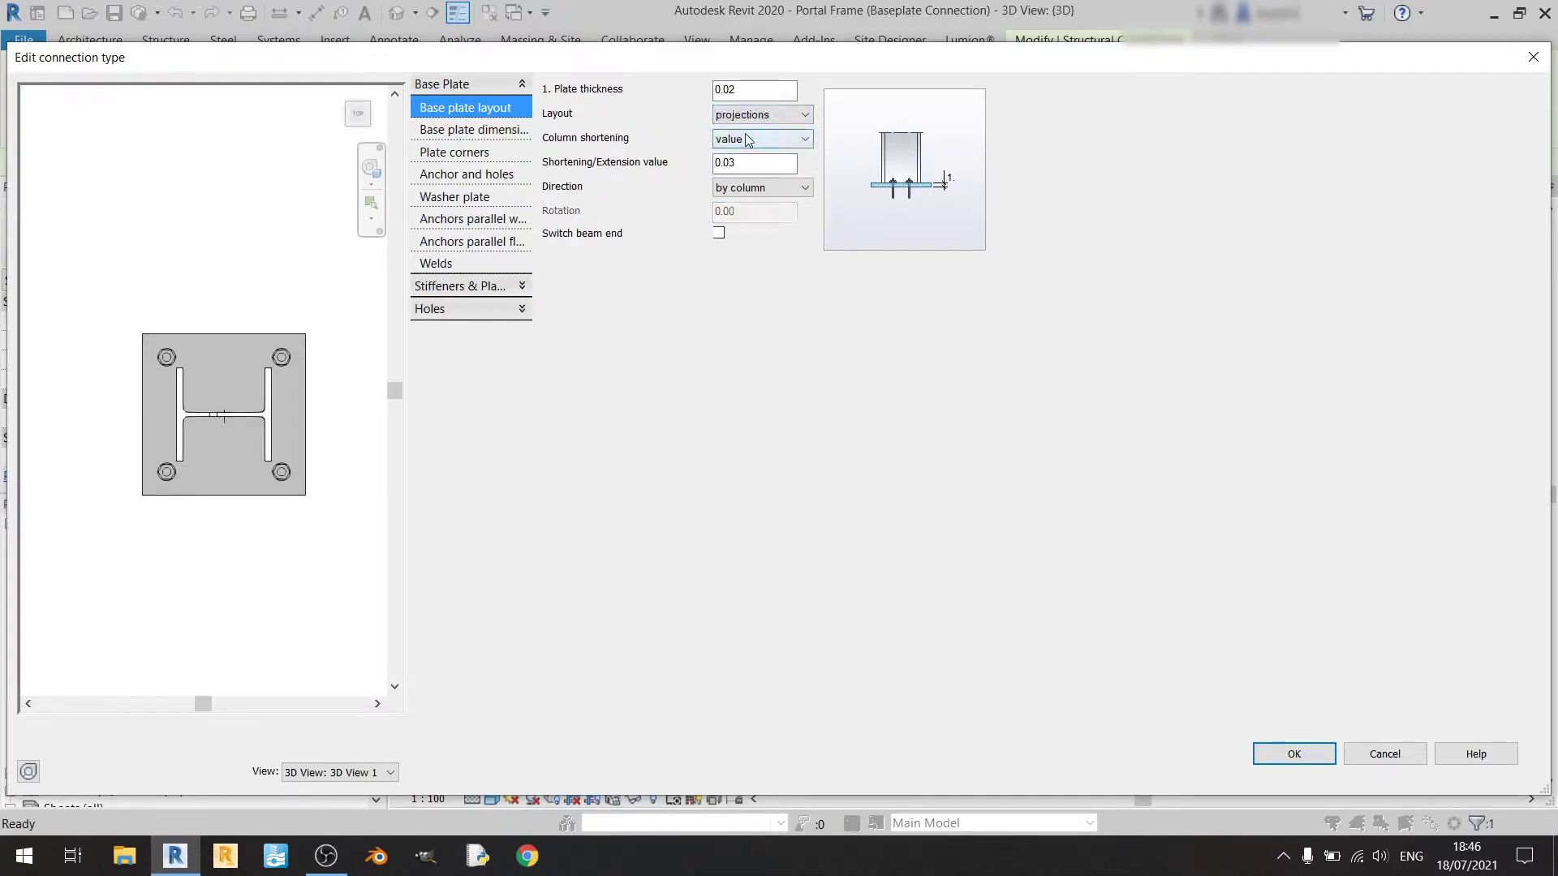
# Set Projection 1 to 0.10 in the base plate dimensions, with all projections equal.
pyautogui.click(497, 134)
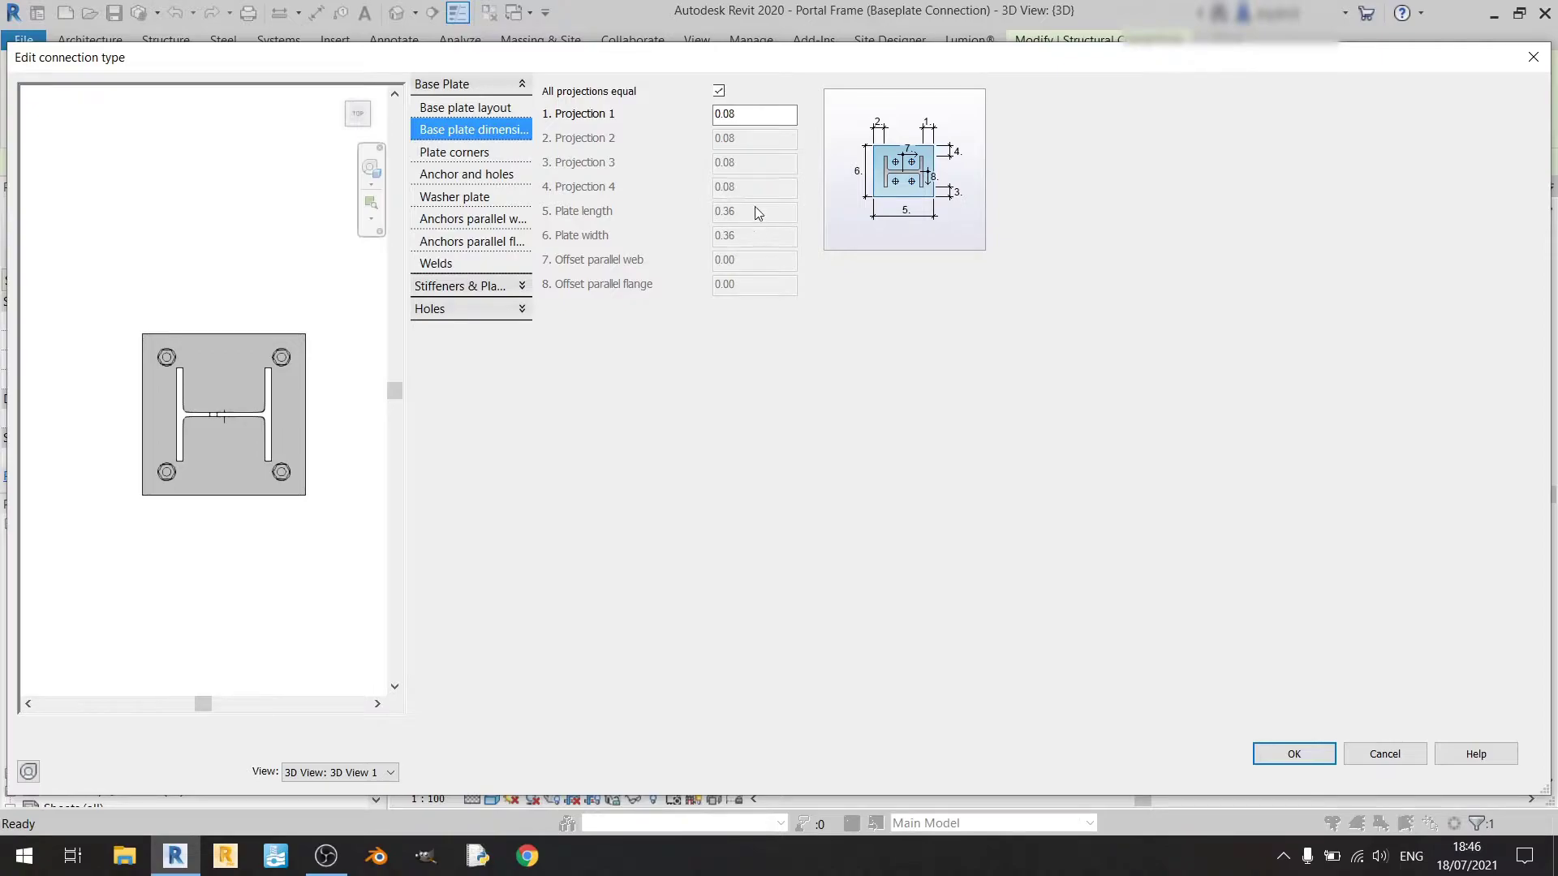
pyautogui.click(719, 92)
pyautogui.write('0.1')
pyautogui.press('Return')
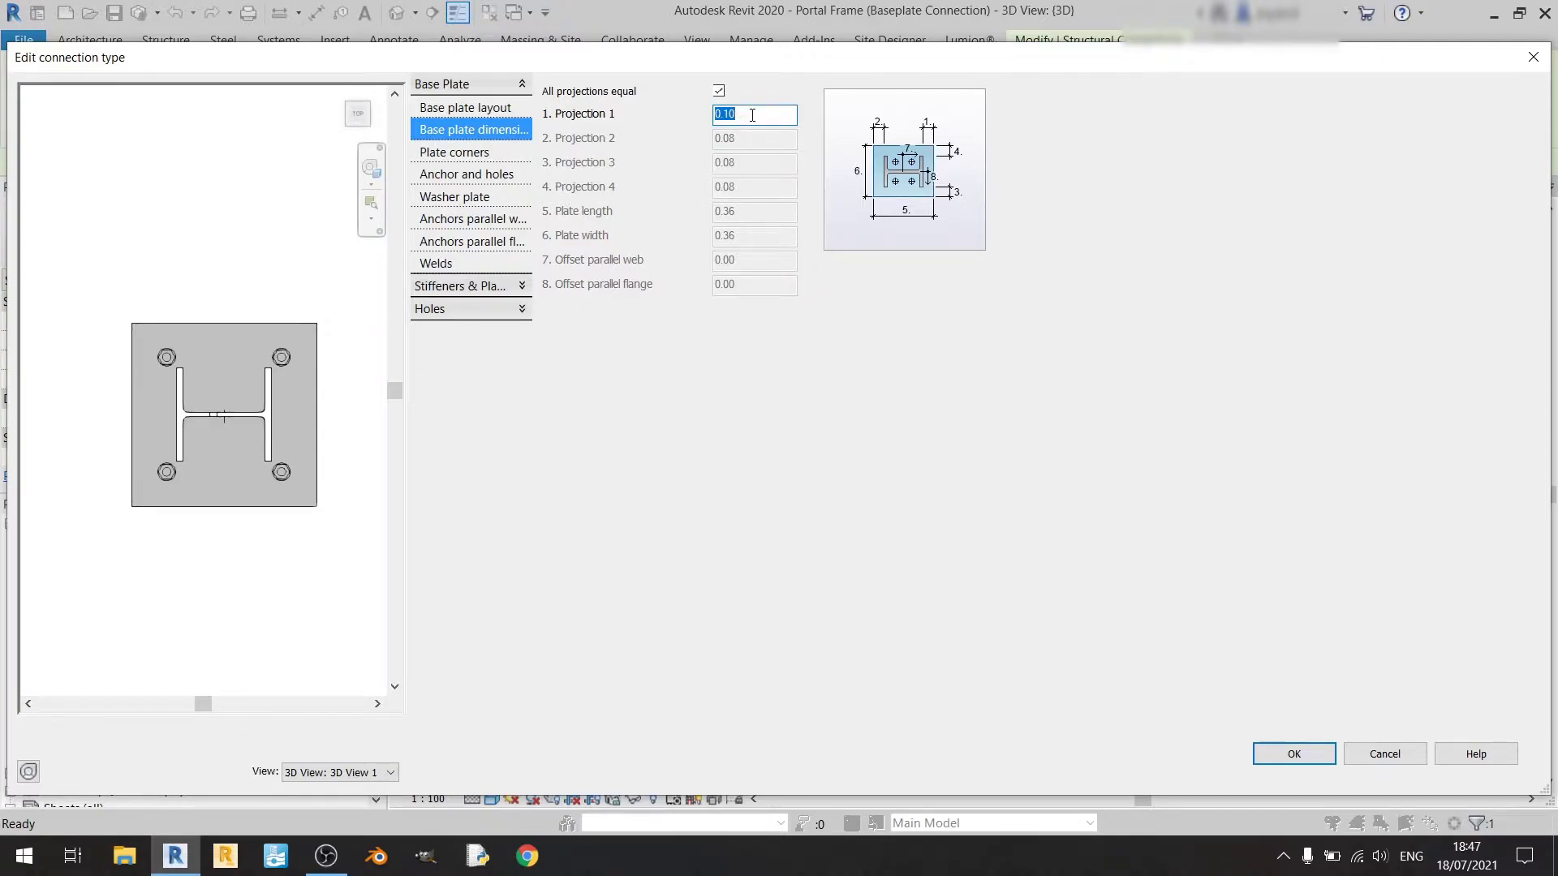
# Review the shape options for plate corner 1 and keep its corner shape at none.
pyautogui.click(466, 155)
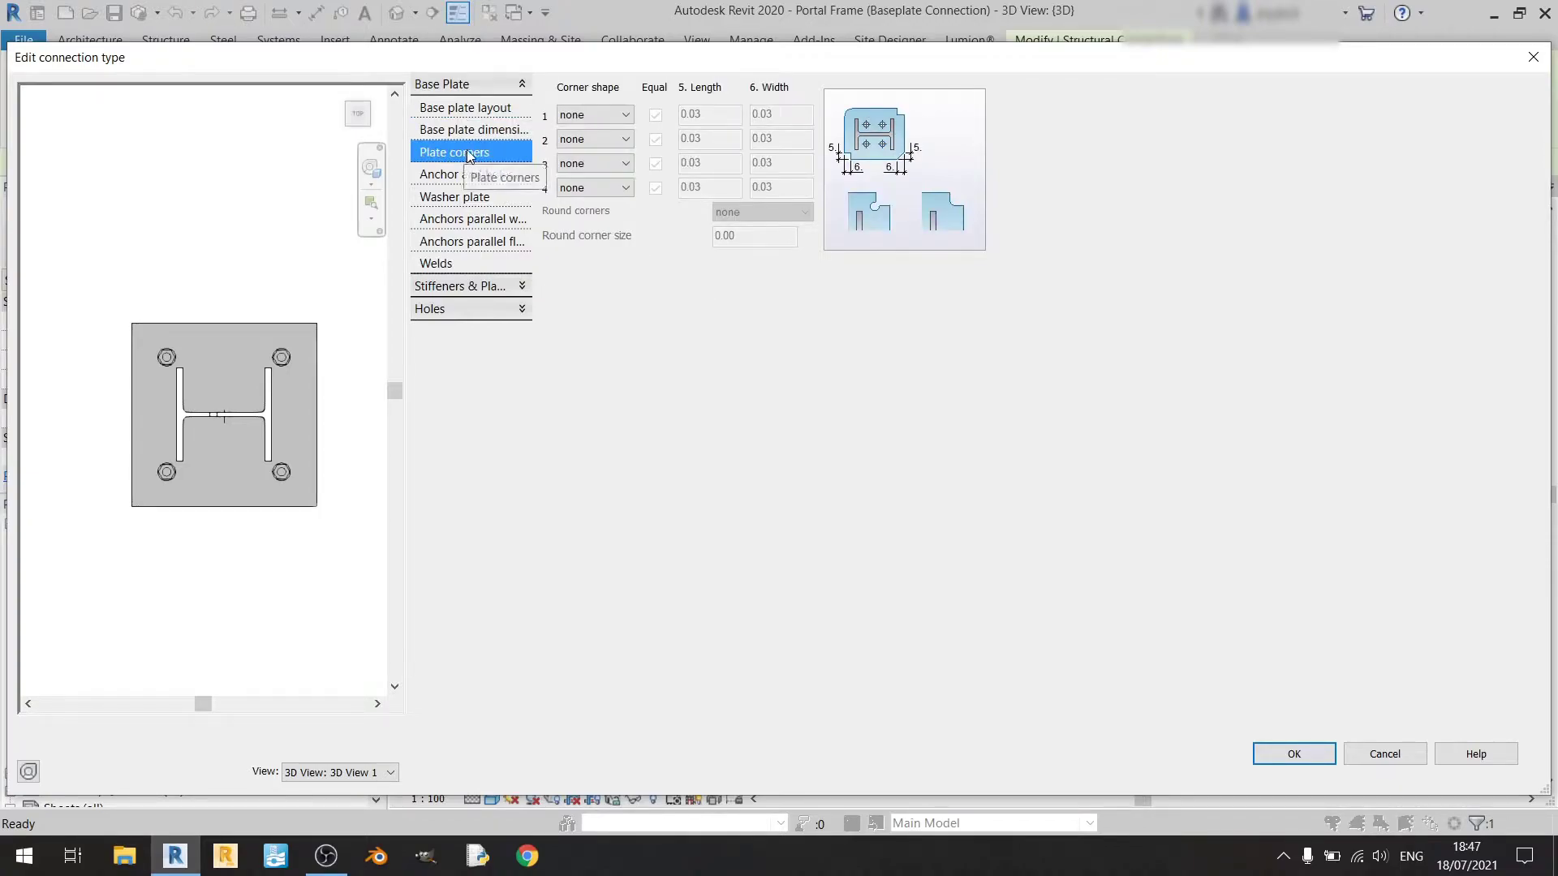
pyautogui.click(622, 117)
pyautogui.click(620, 115)
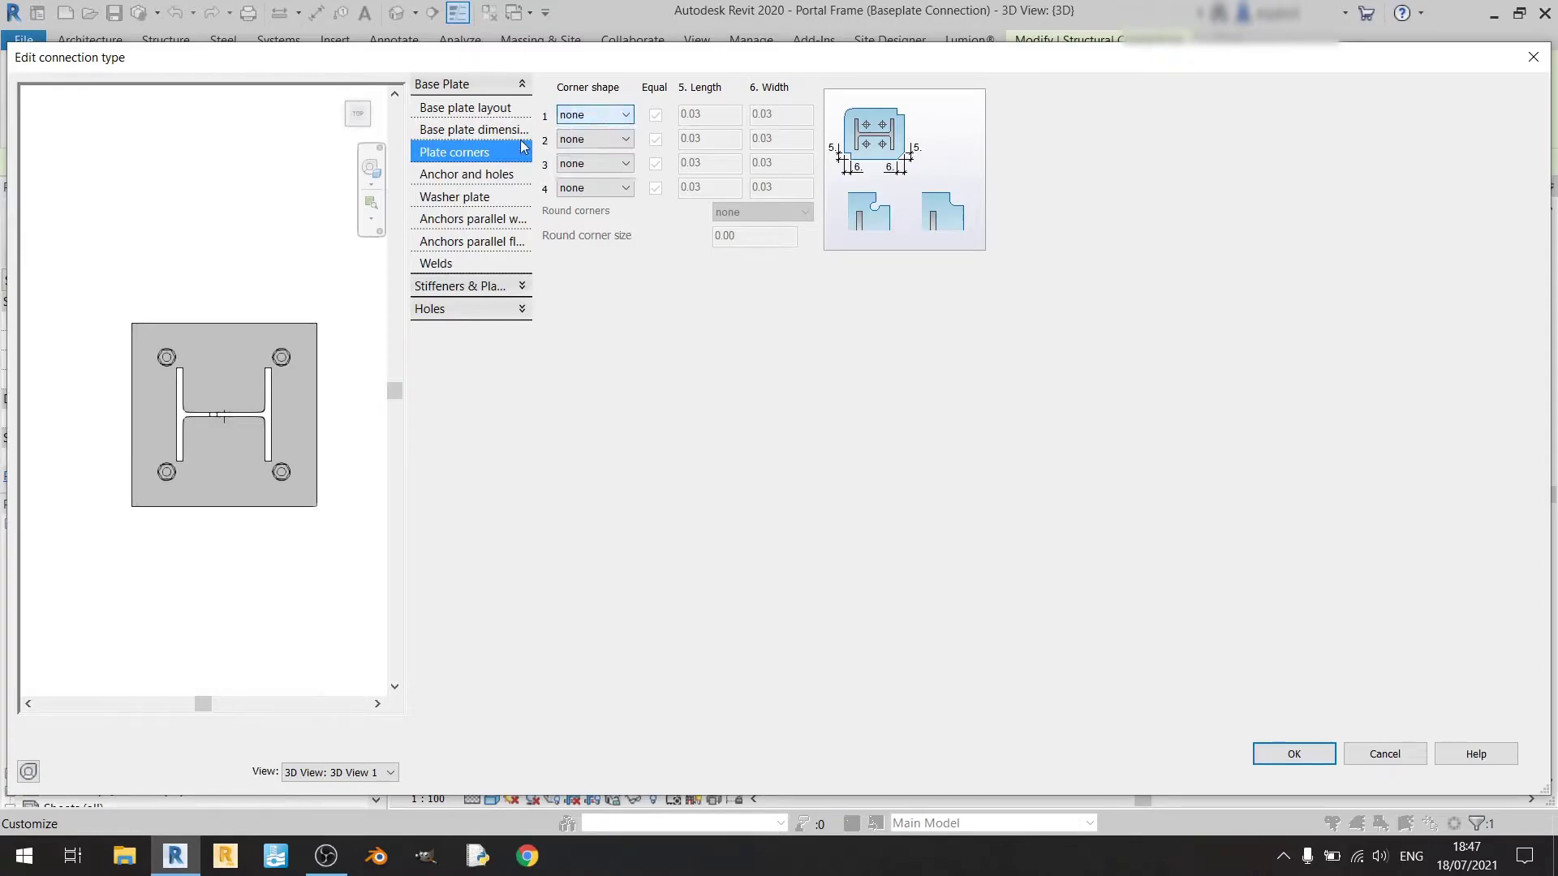
pyautogui.click(601, 118)
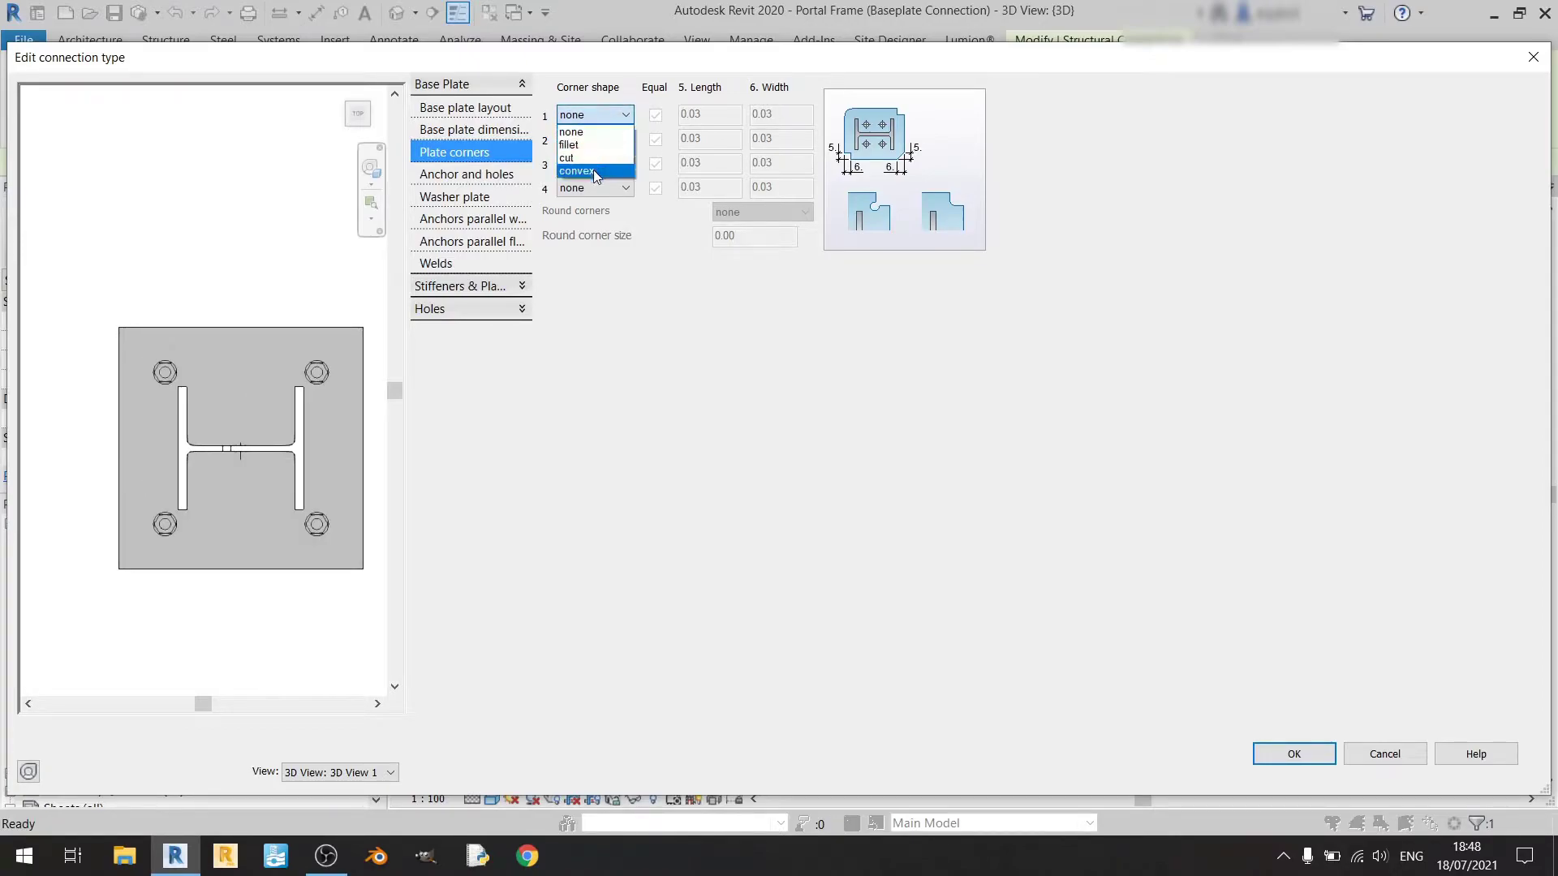
pyautogui.click(601, 132)
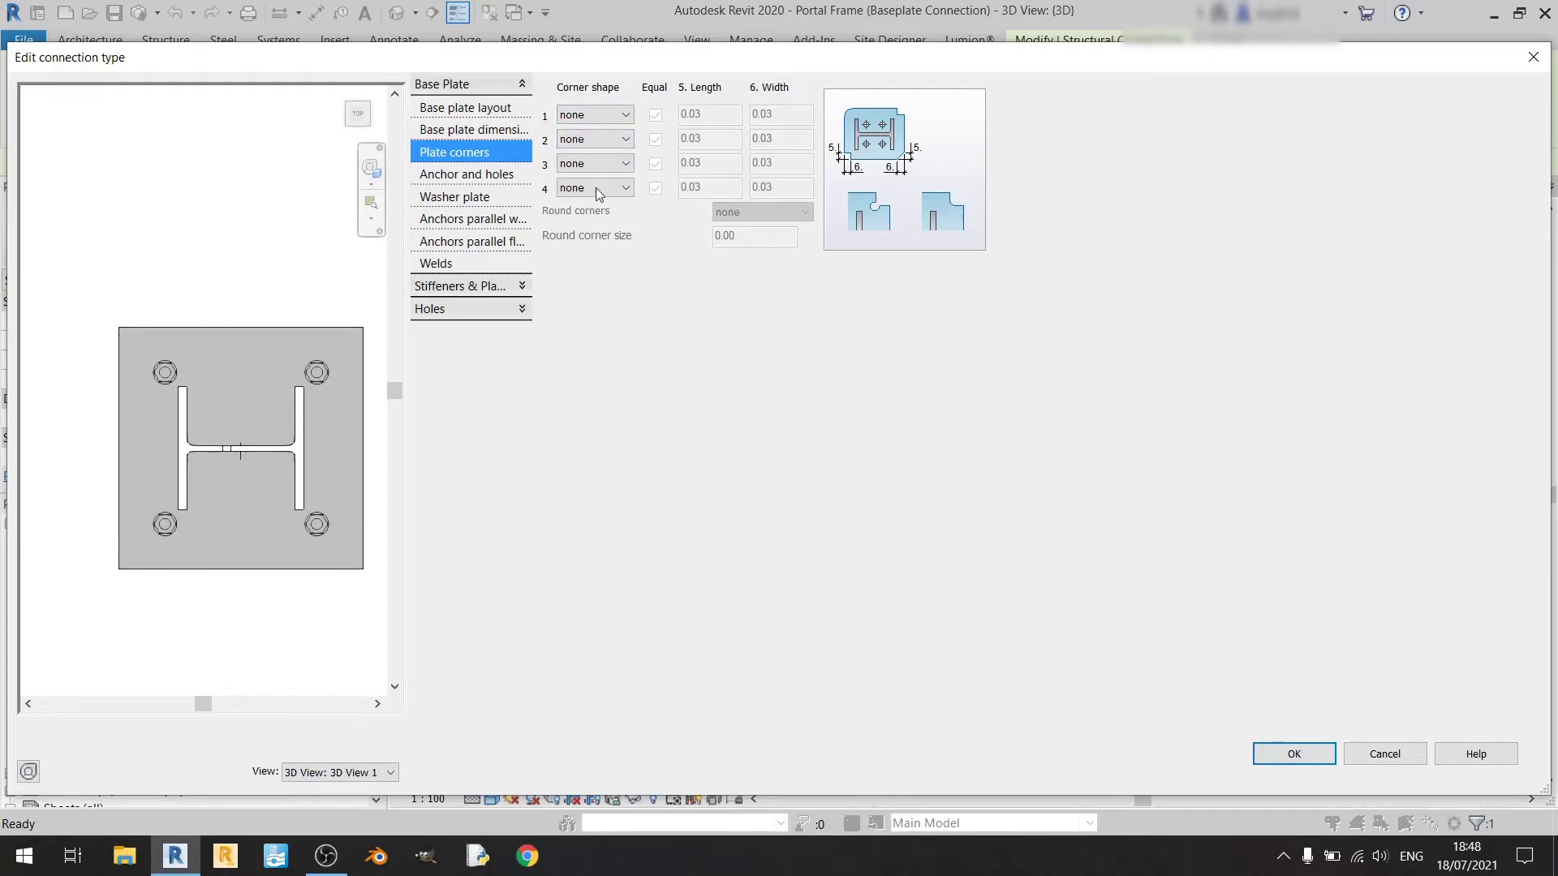
# Try a fillet shape on plate corner 1 and a cut shape on plate corner 2.
pyautogui.click(610, 114)
pyautogui.click(580, 145)
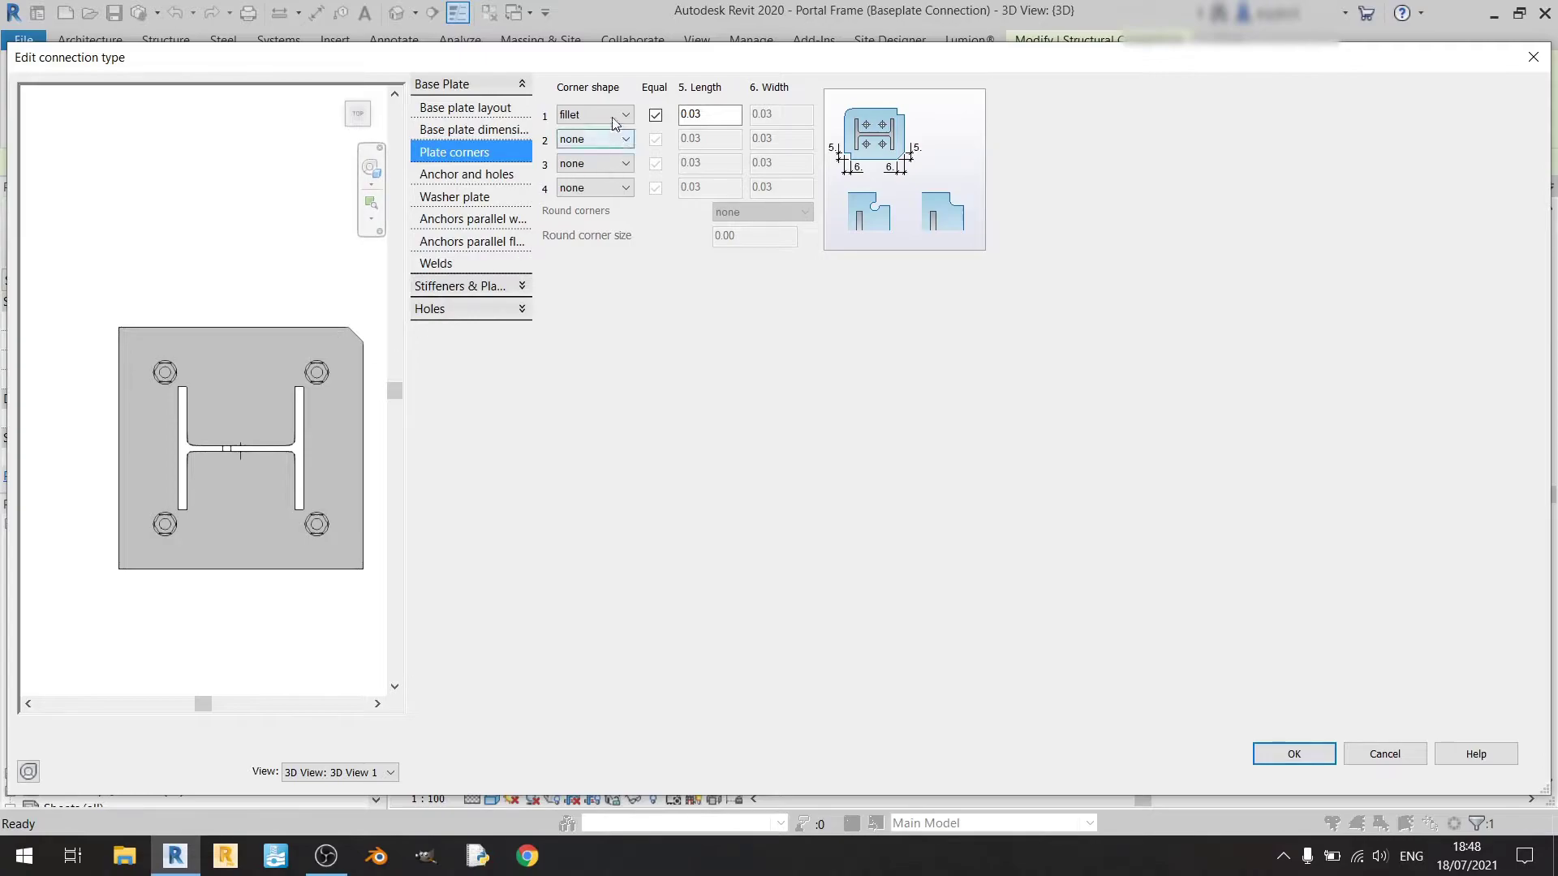
pyautogui.click(599, 139)
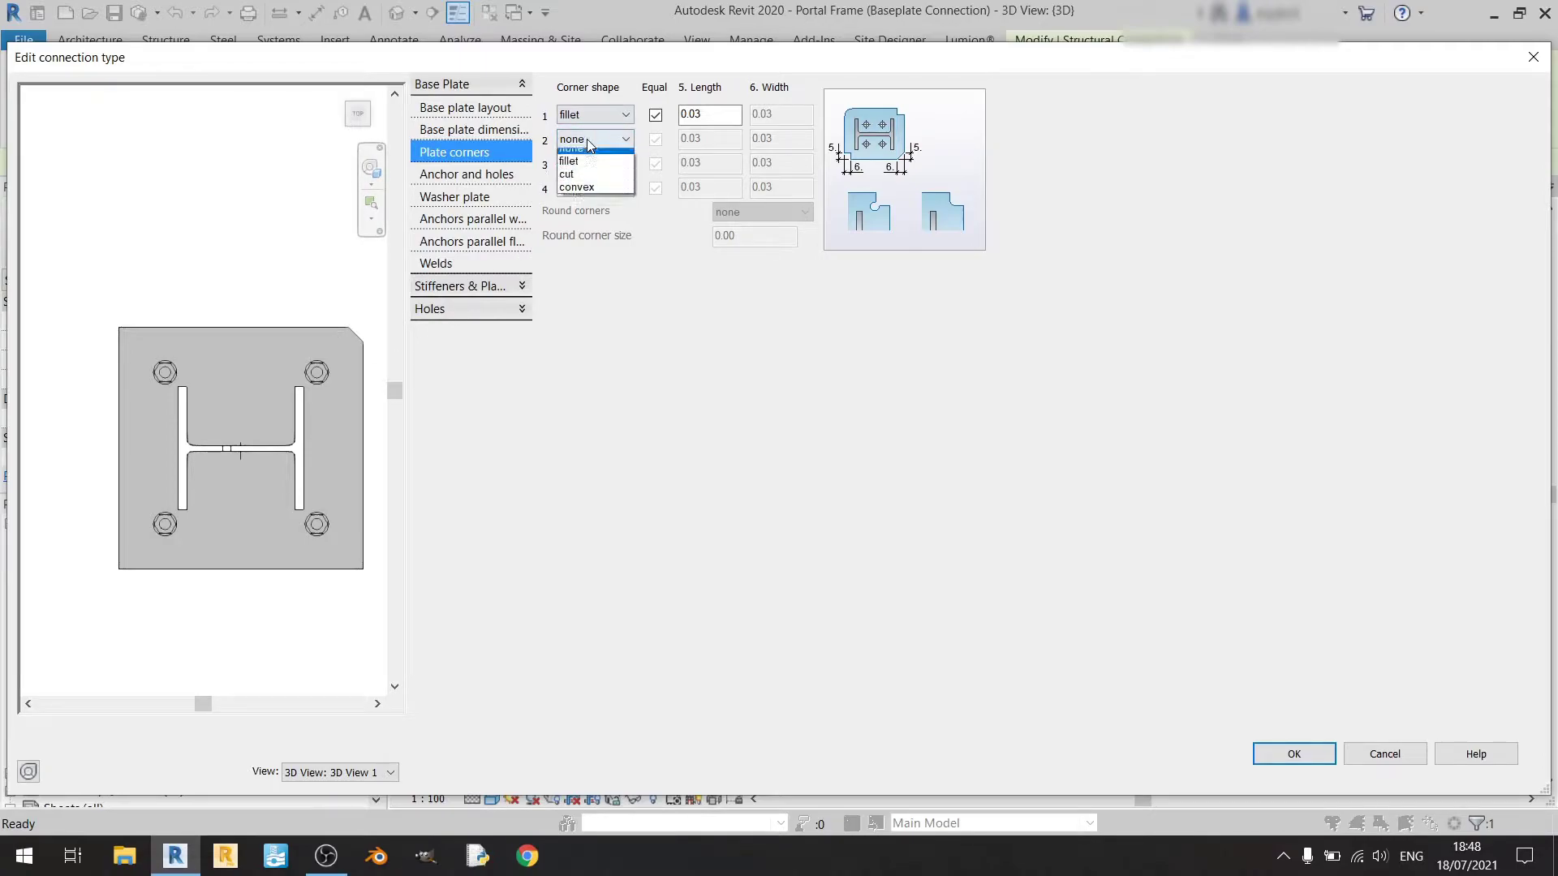
pyautogui.click(589, 185)
pyautogui.scroll(4, 260, 476)
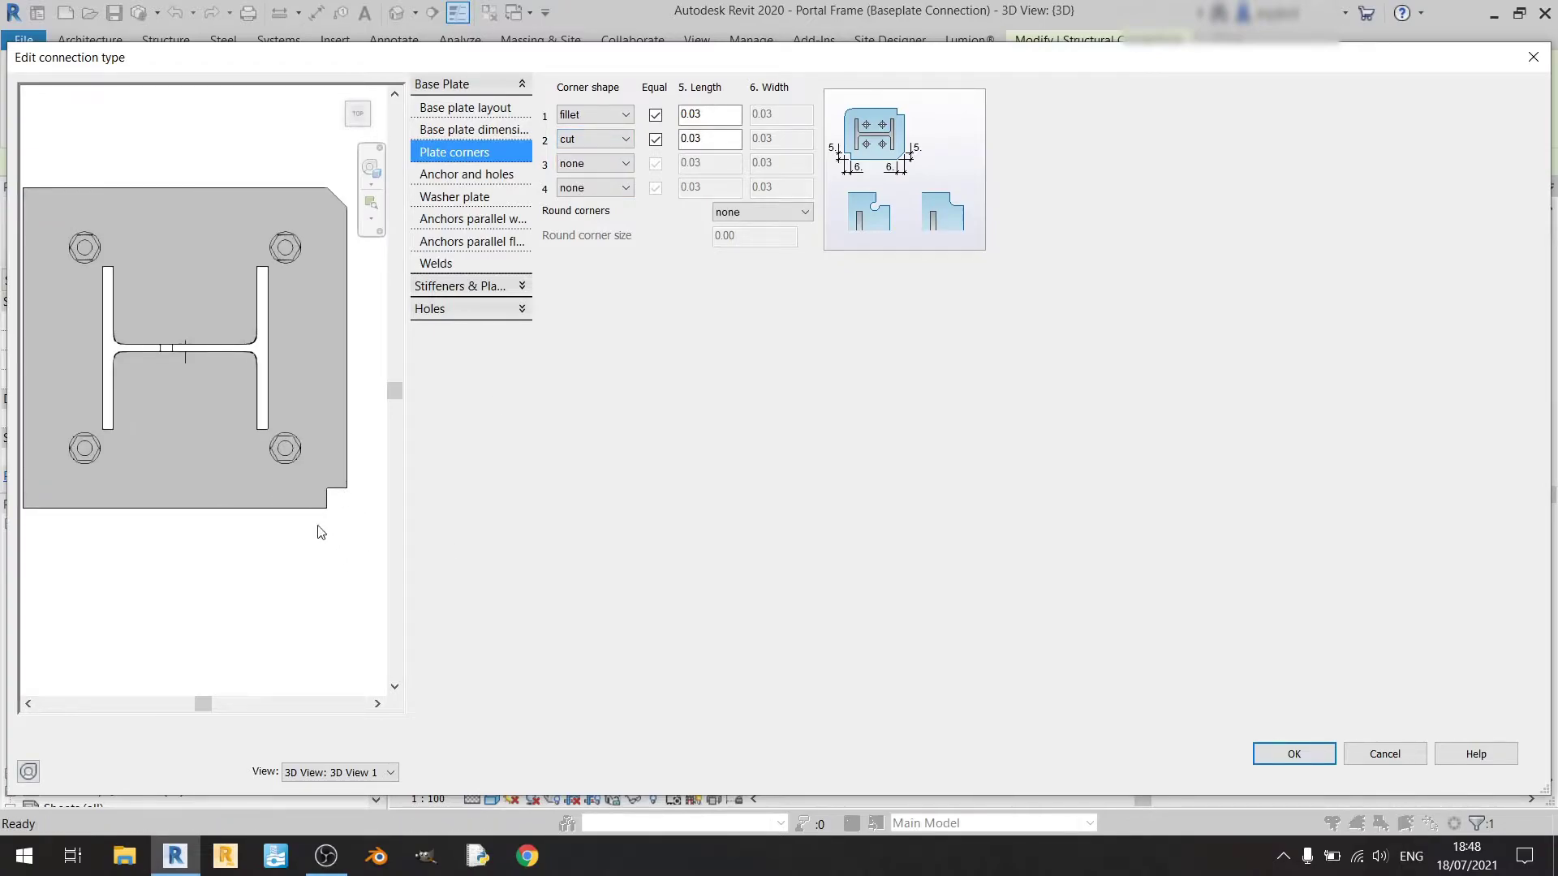
pyautogui.scroll(-3, 325, 502)
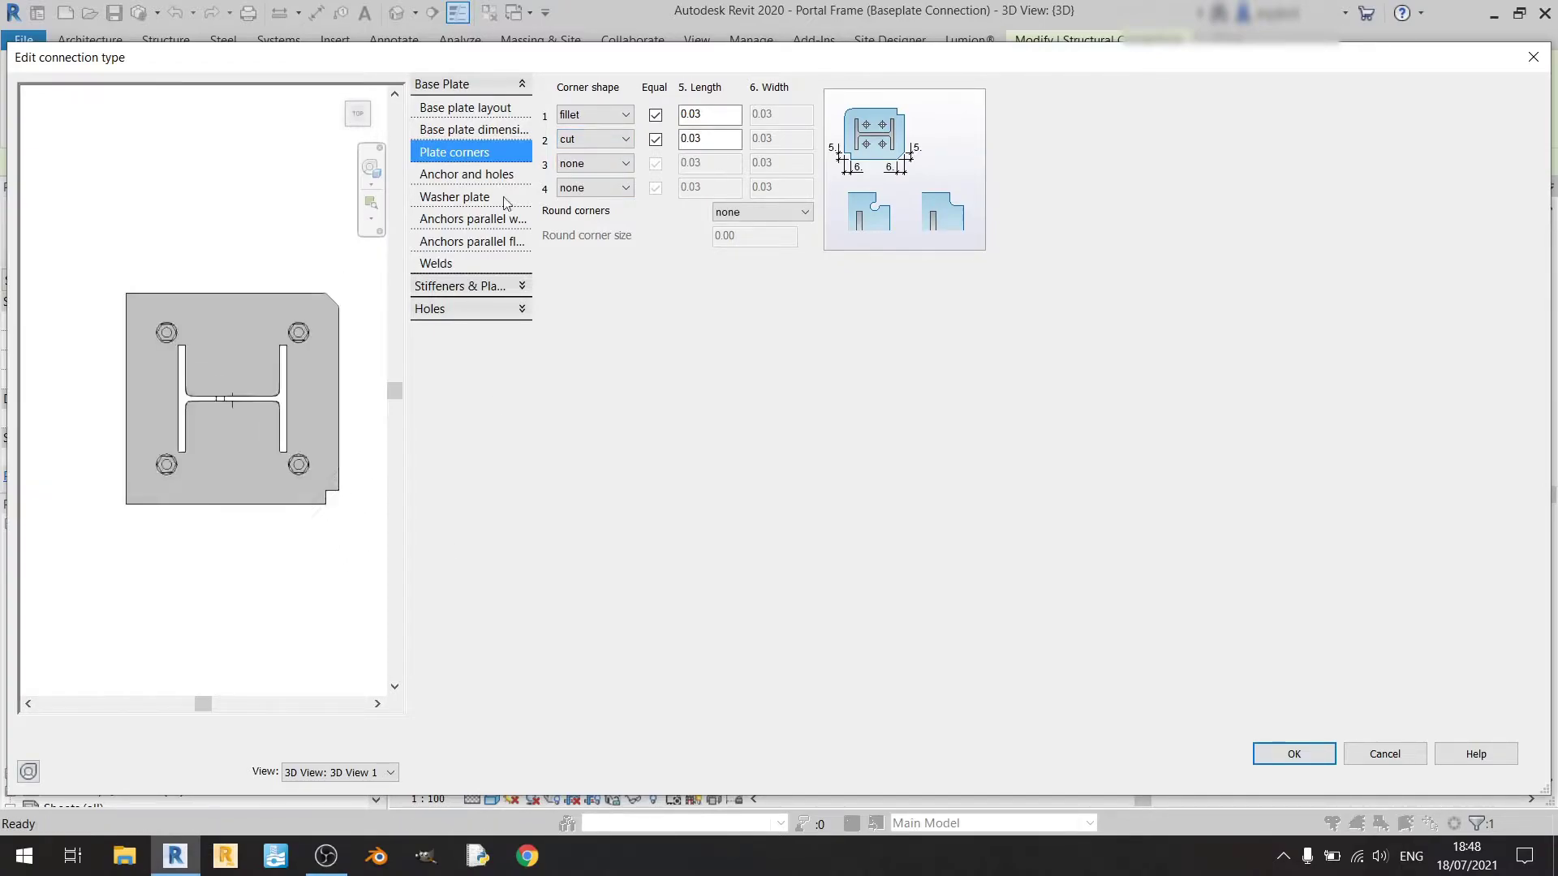
# Try a convex shape on plate corner 3 and inspect the rounded corner in the preview.
pyautogui.click(593, 163)
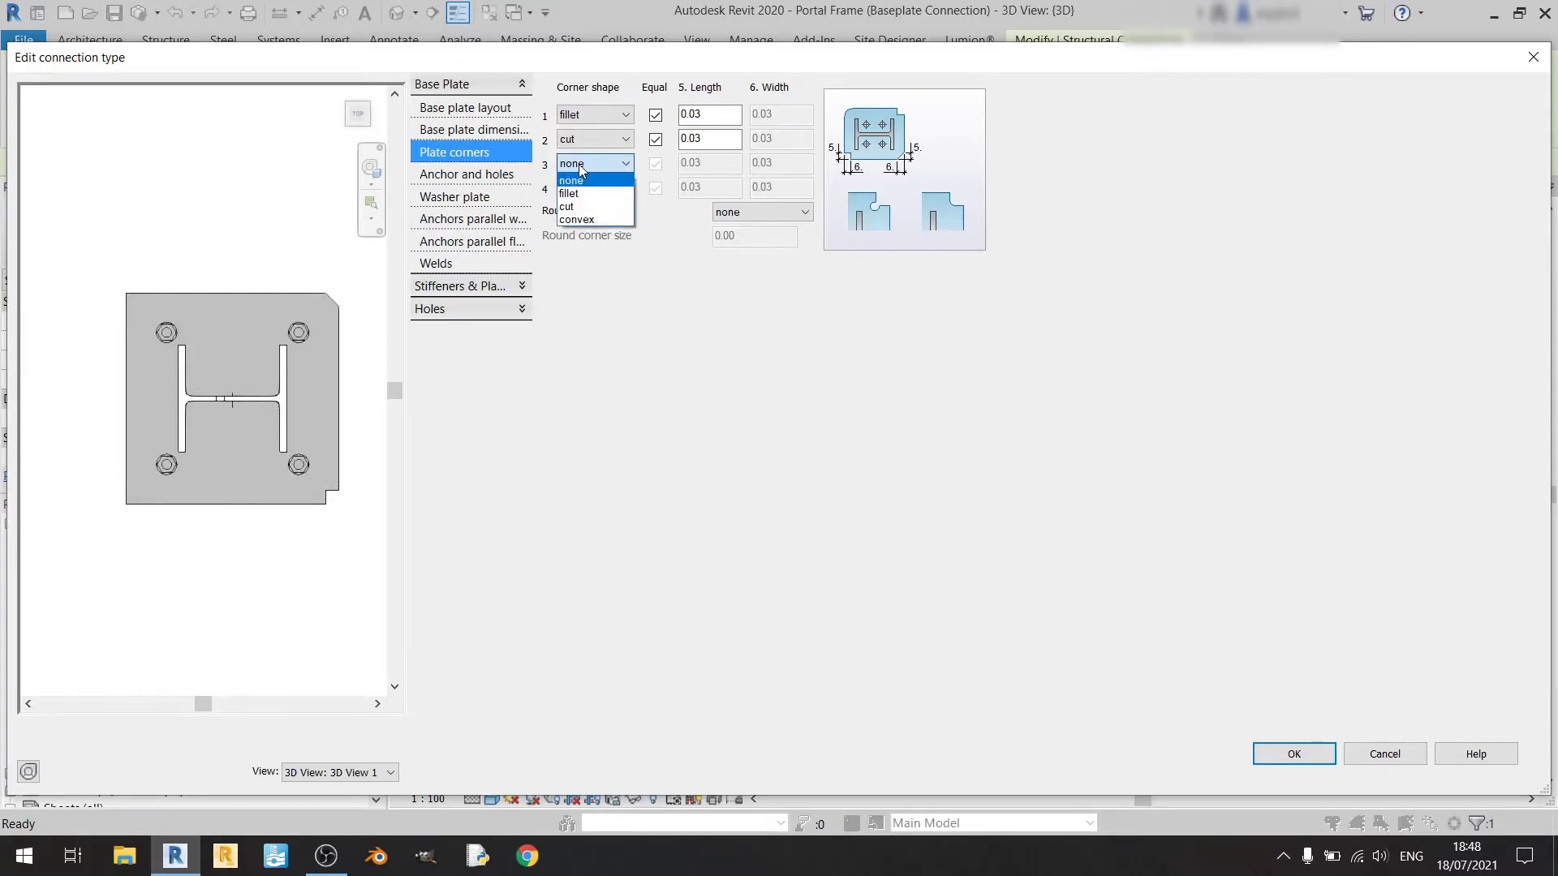
pyautogui.click(586, 220)
pyautogui.scroll(3, 163, 494)
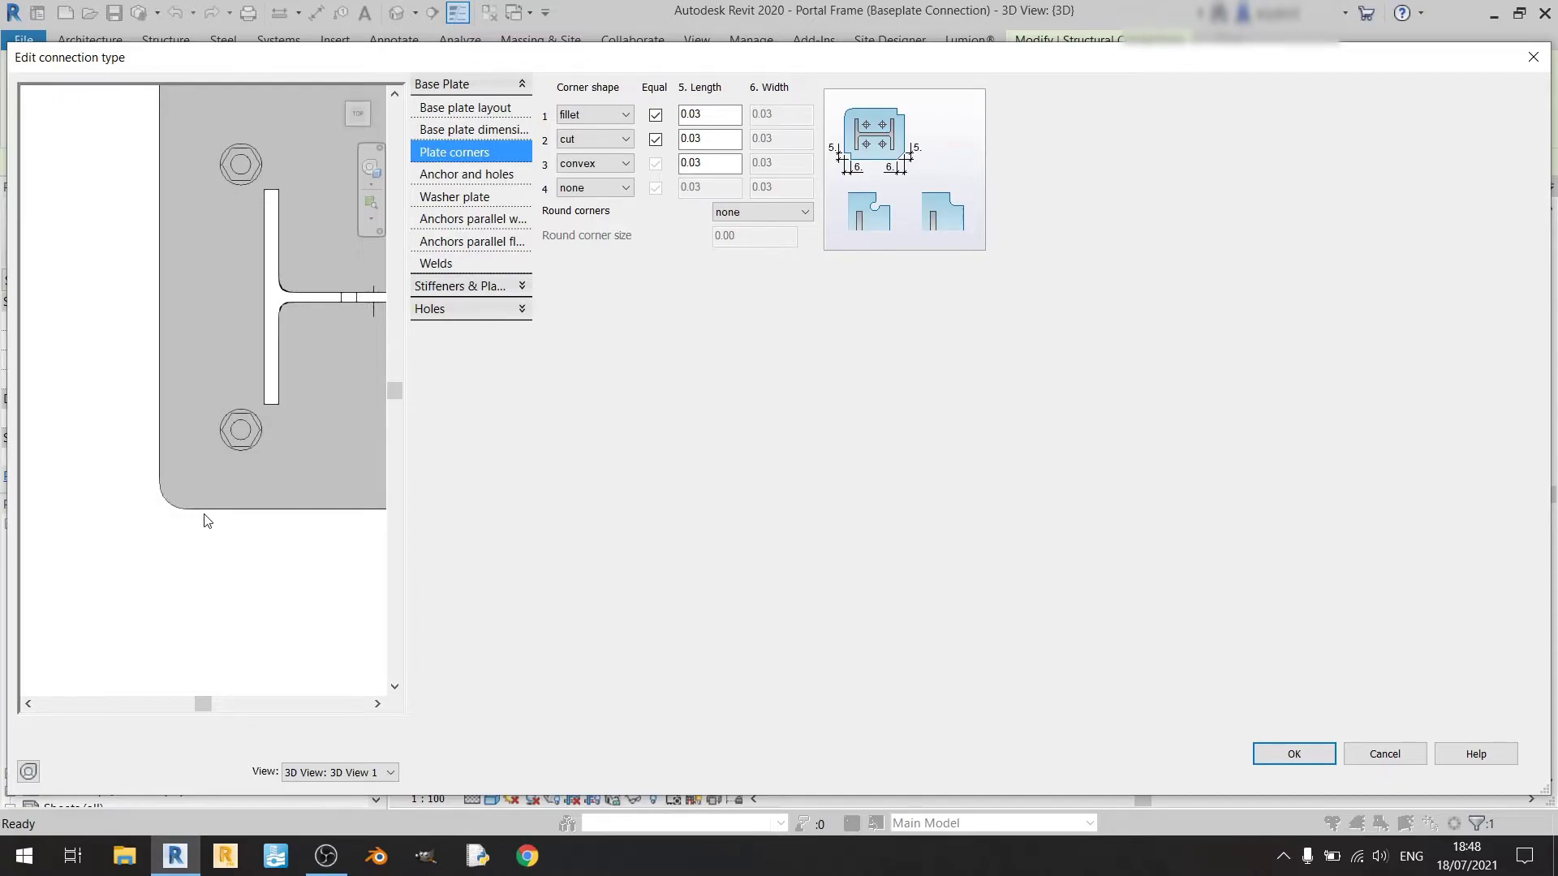
pyautogui.scroll(-3, 179, 488)
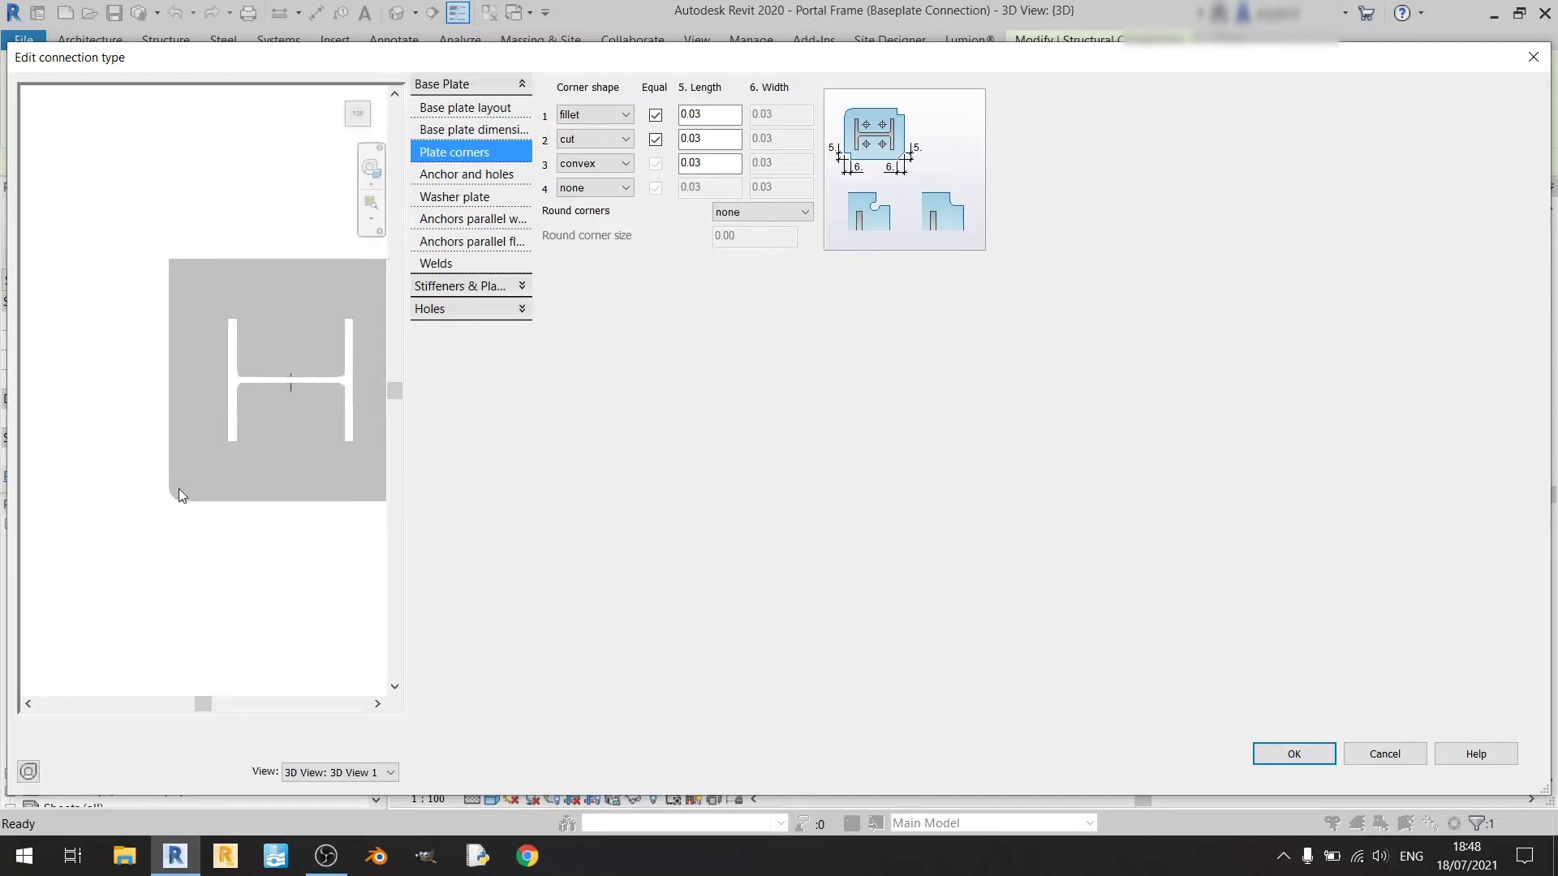
# Keep plate corner 4 at none and reset the shapes of corners 3, 2 and 1 to none.
pyautogui.click(621, 189)
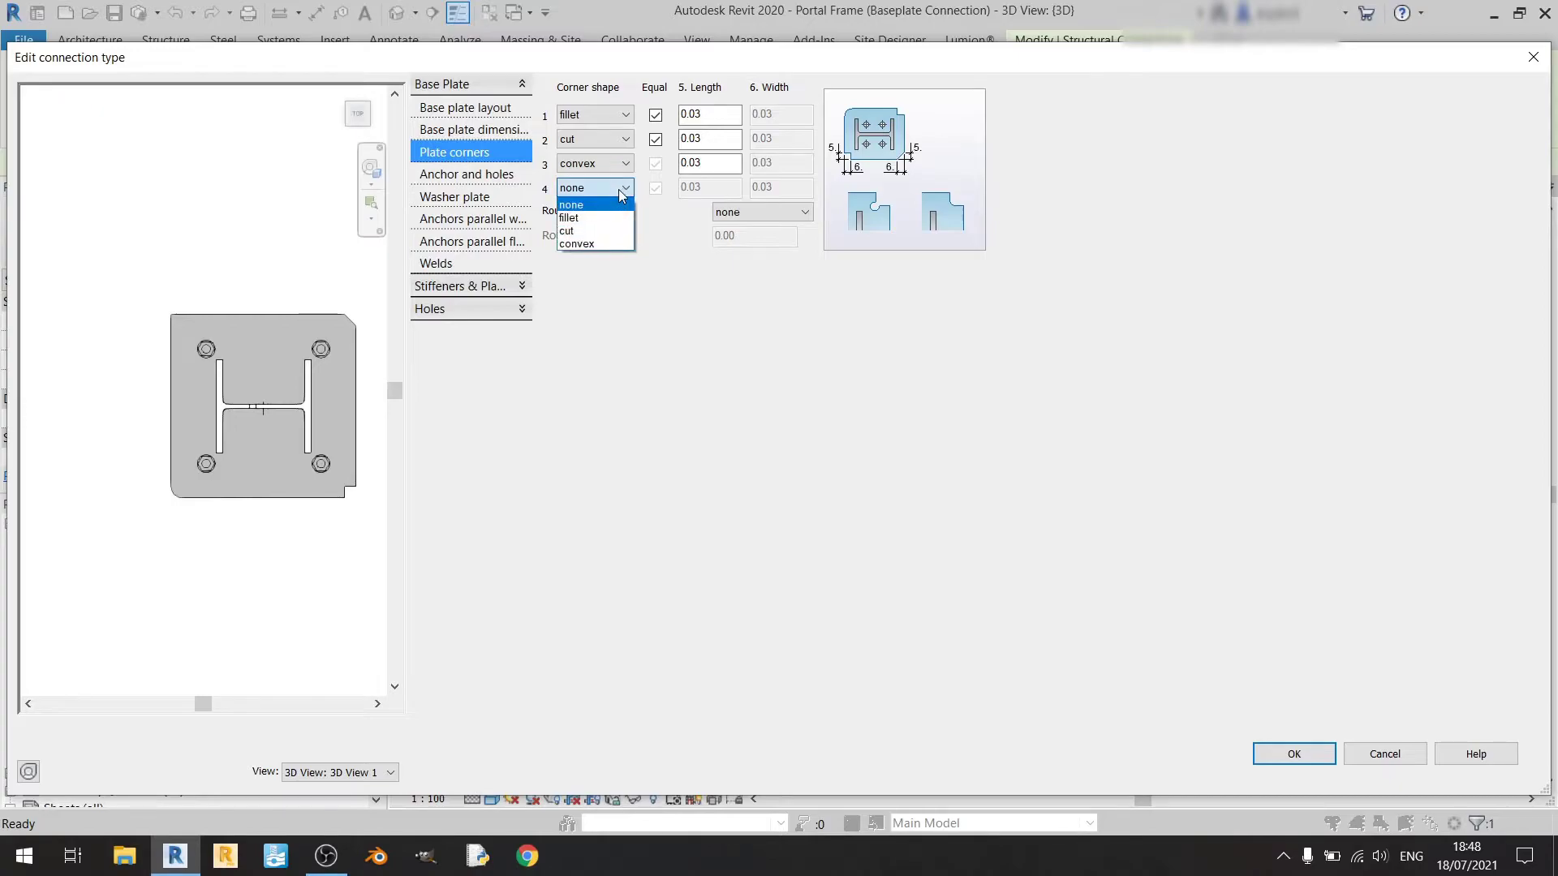
pyautogui.click(607, 205)
pyautogui.click(604, 165)
pyautogui.click(605, 180)
pyautogui.click(608, 141)
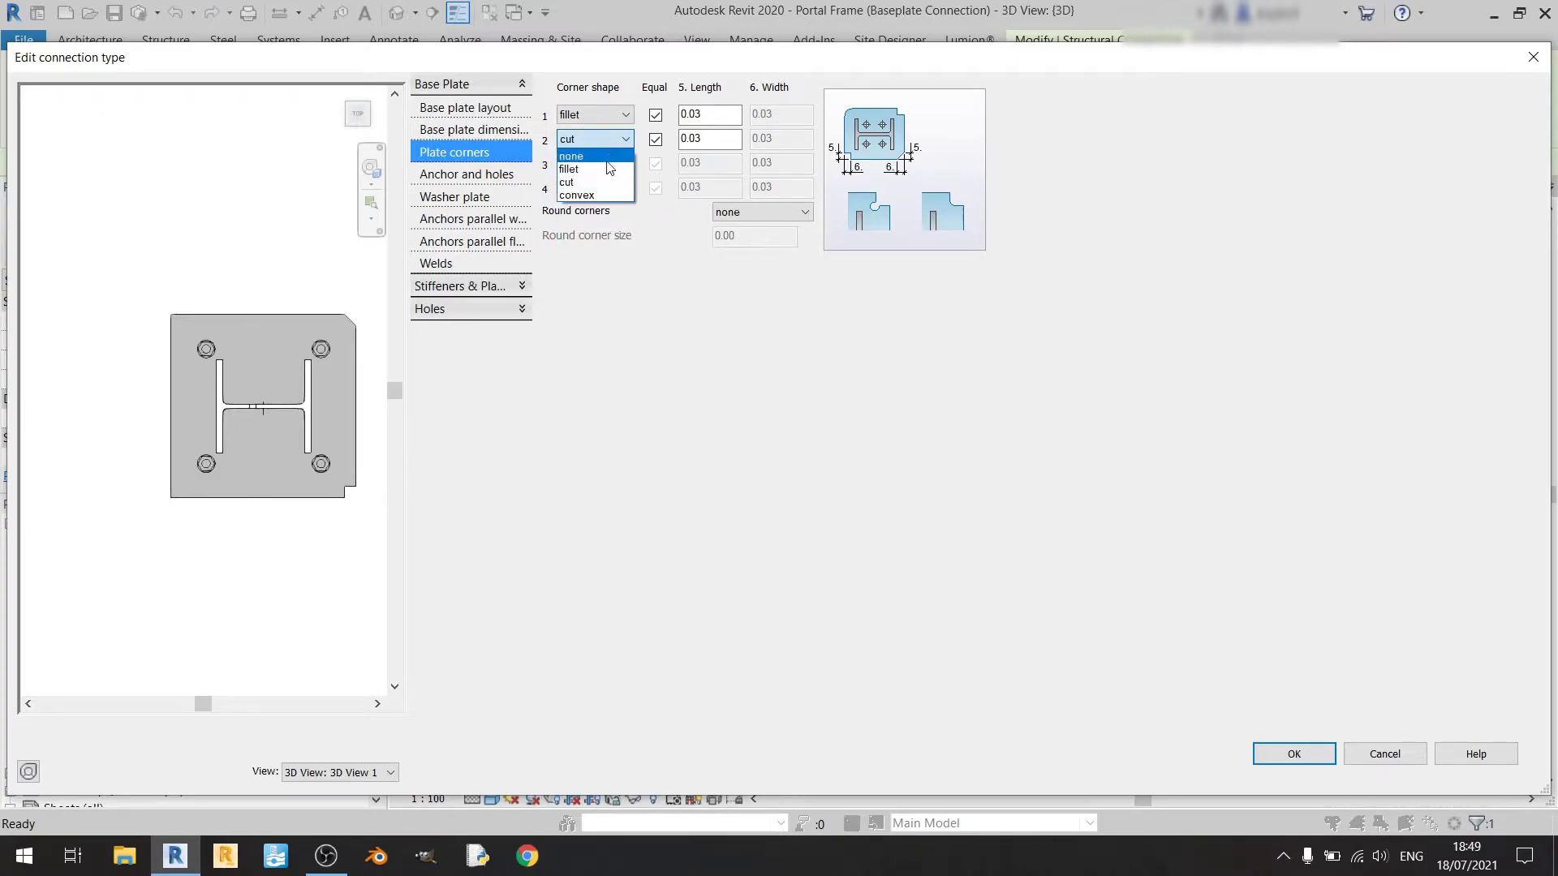
pyautogui.click(601, 156)
pyautogui.click(608, 114)
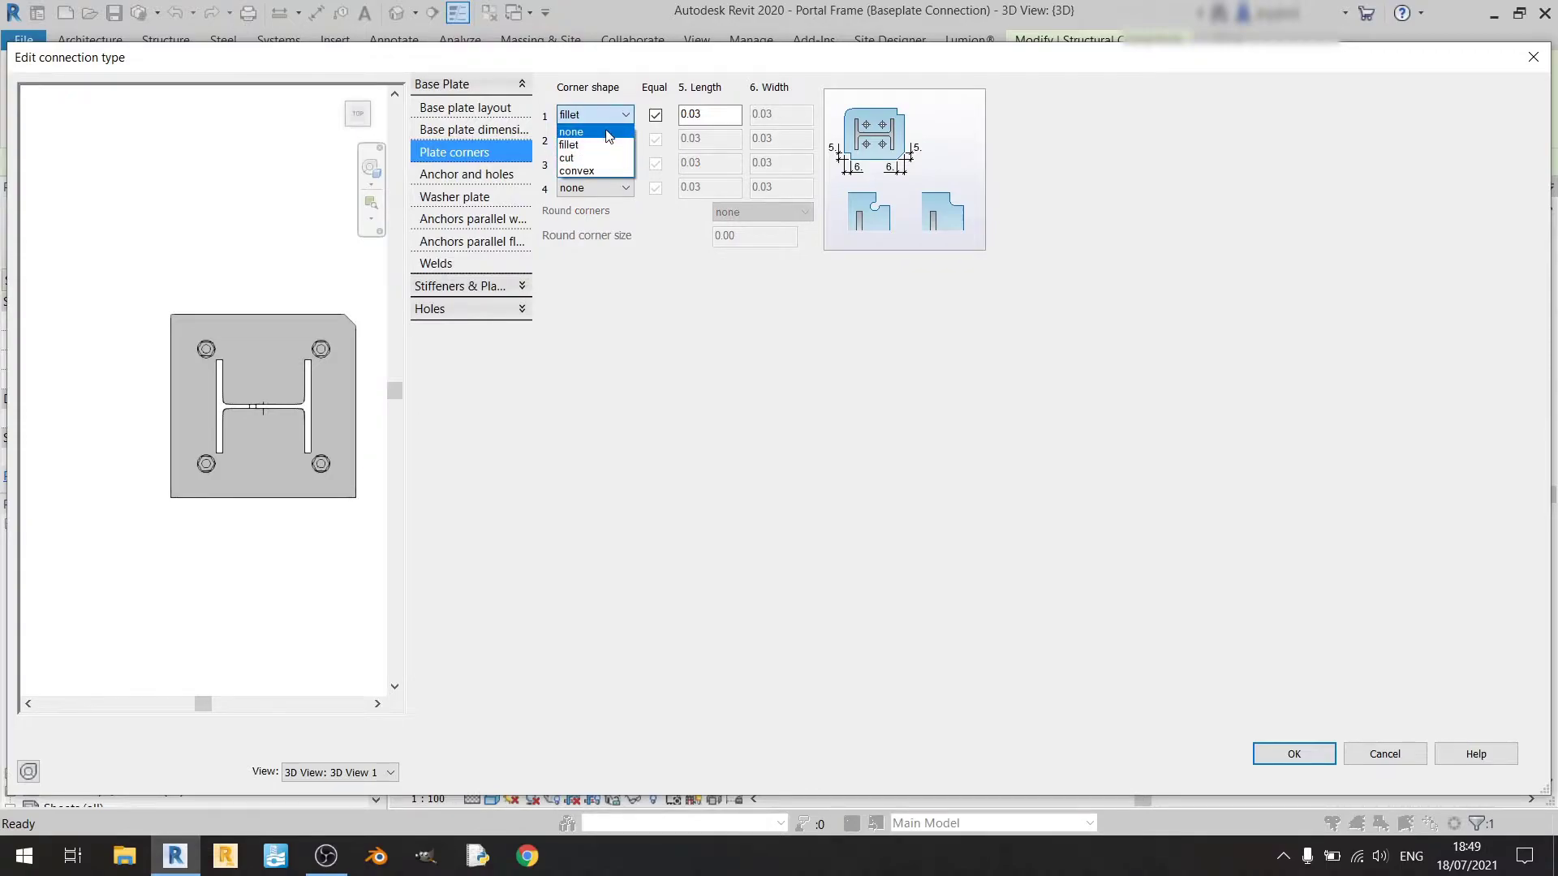
pyautogui.click(607, 133)
# Try a fillet on plate corner 1 with different lengths, ending at 0.05.
pyautogui.click(596, 114)
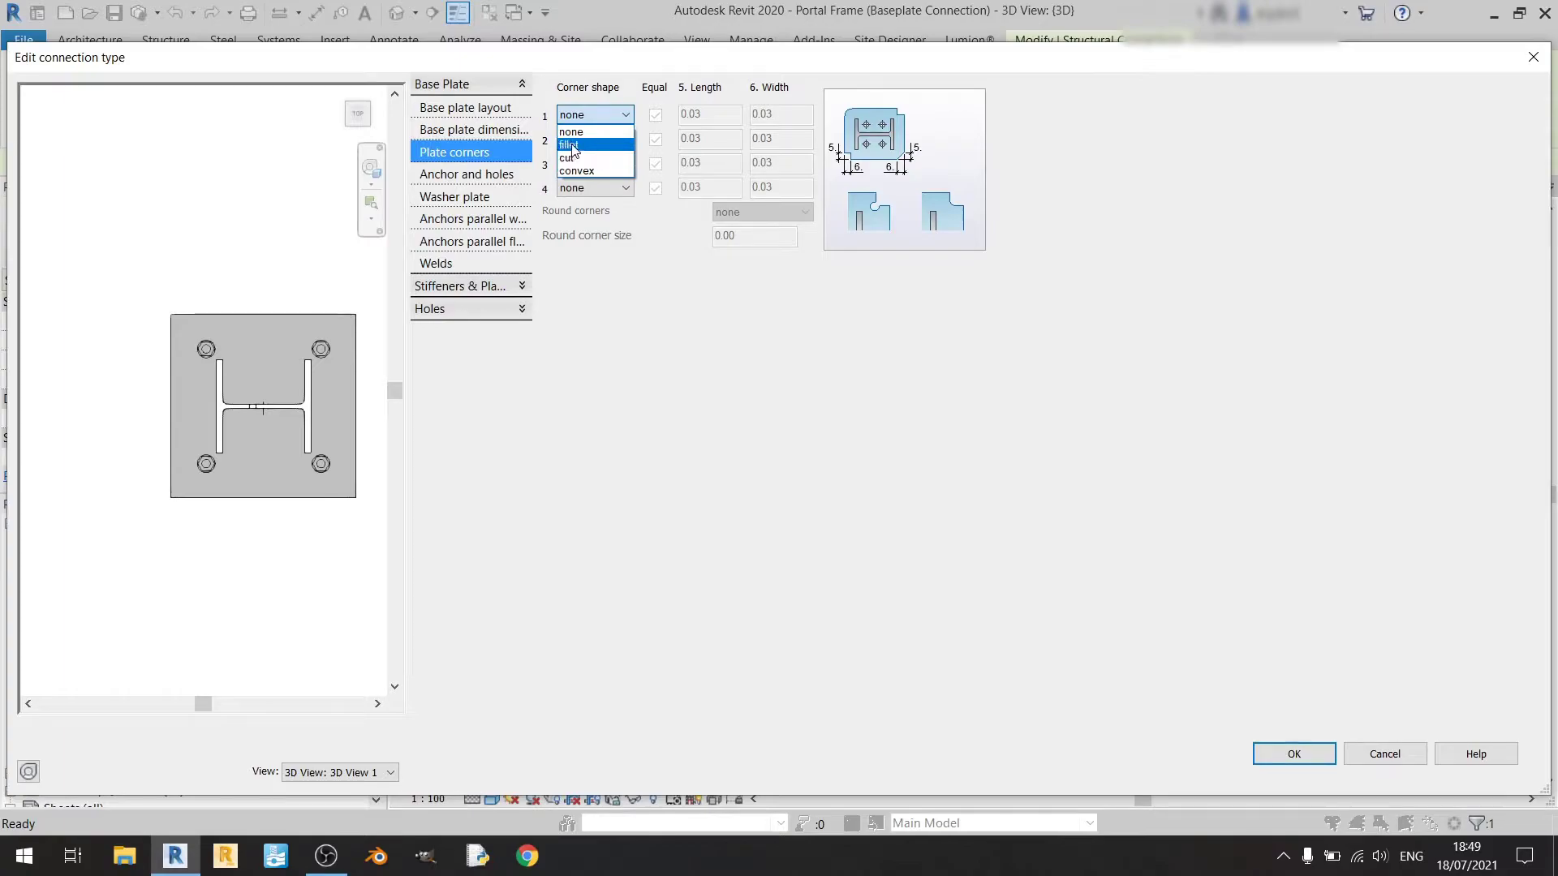
pyautogui.click(573, 146)
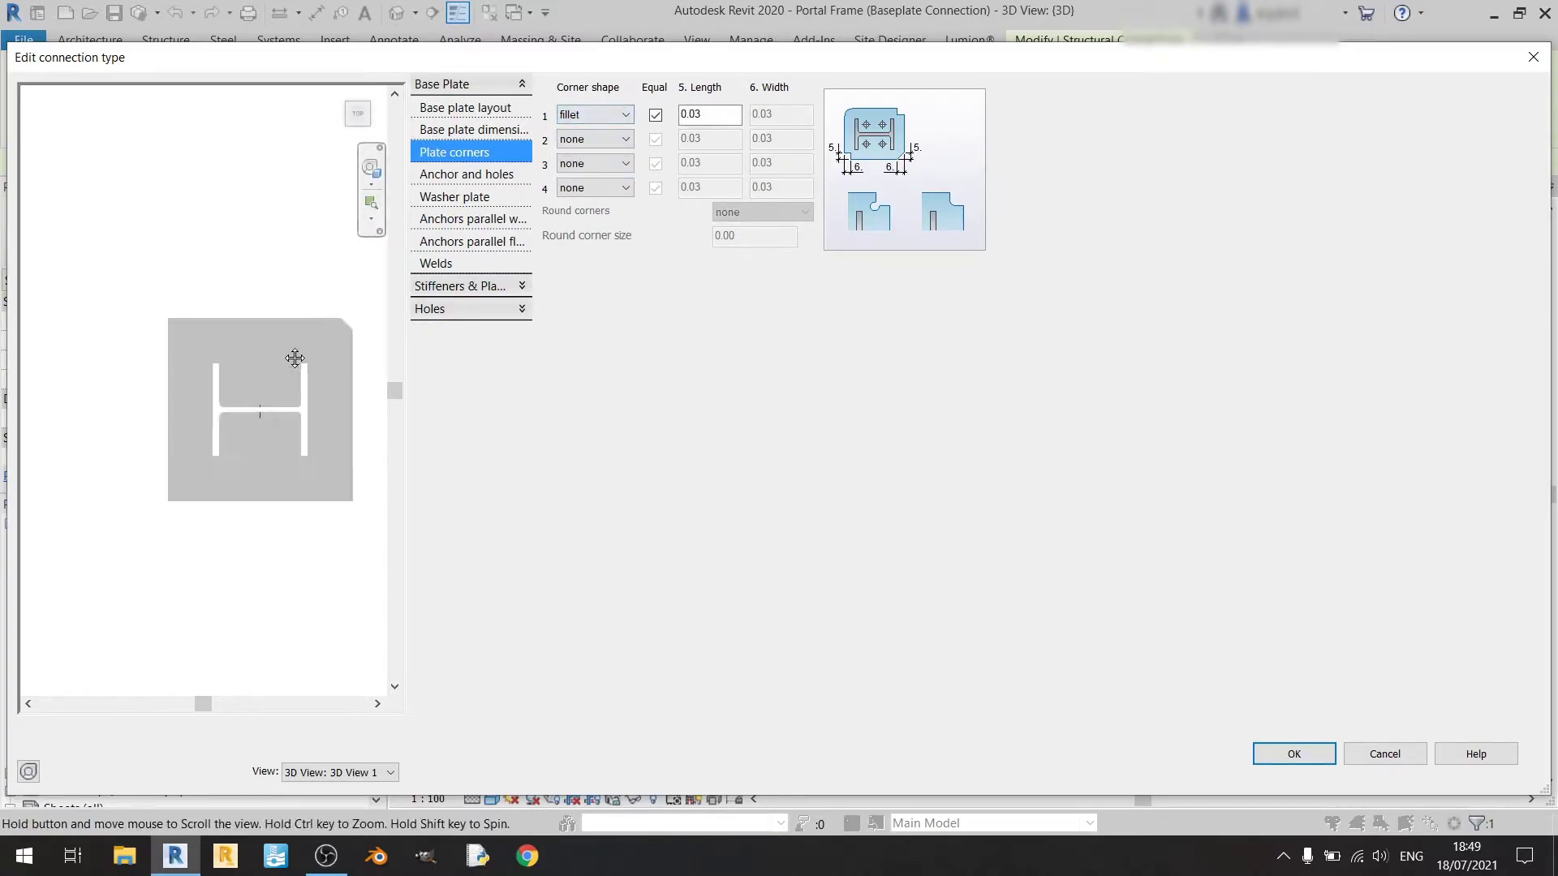
pyautogui.scroll(3, 193, 412)
pyautogui.doubleClick(698, 114)
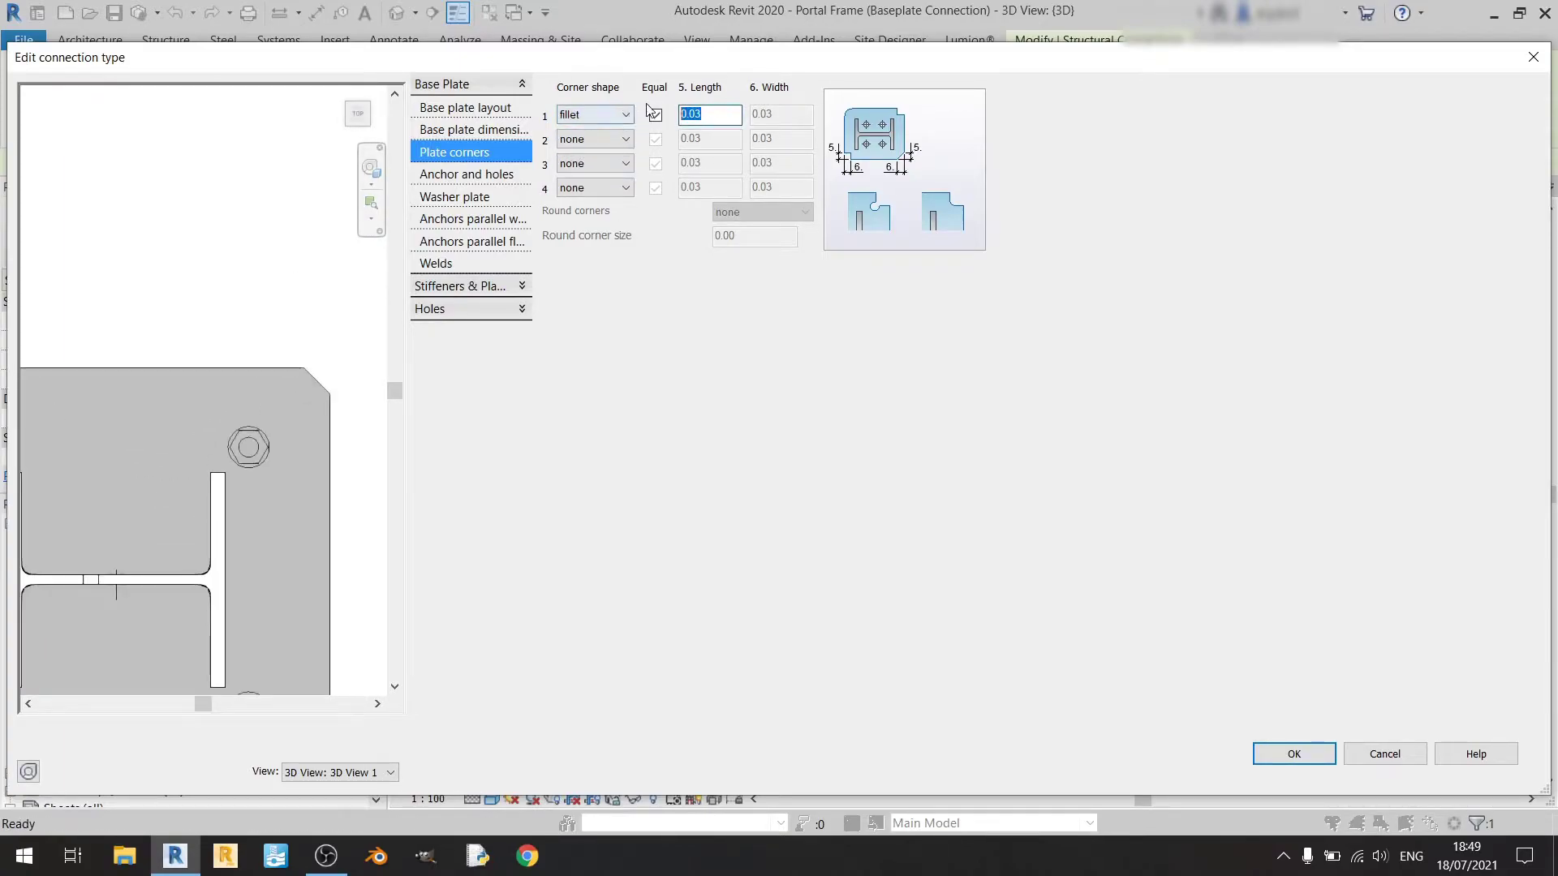
pyautogui.write('0')
pyautogui.press('Return')
pyautogui.write('1')
pyautogui.write('5')
pyautogui.press('Return')
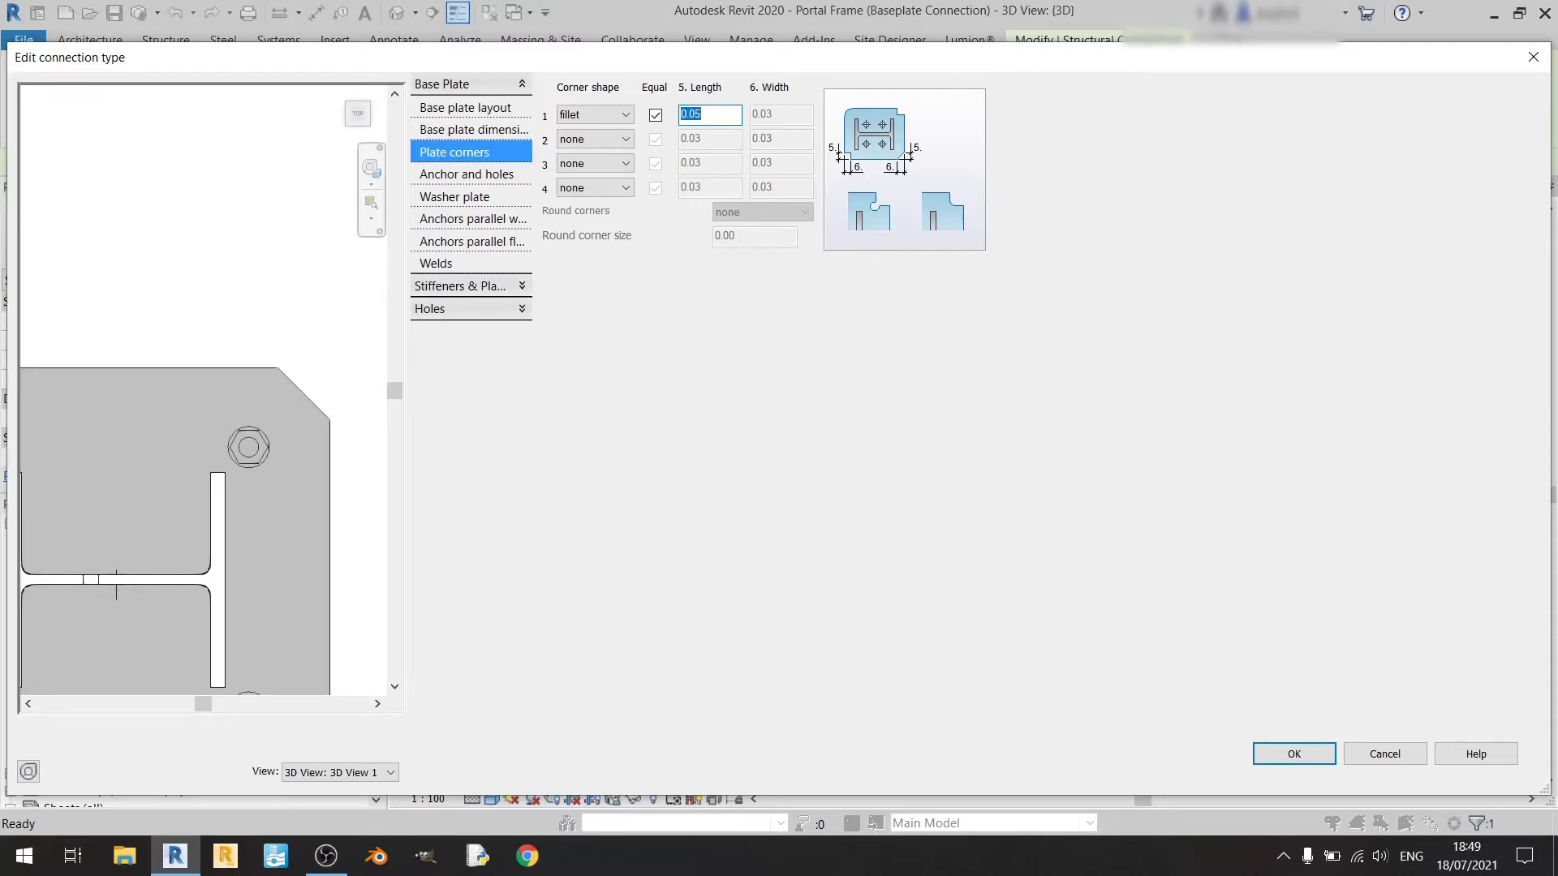
# Set plate corner 1's length to 0 and return its corner shape to none.
pyautogui.write('0')
pyautogui.press('Return')
pyautogui.click(597, 109)
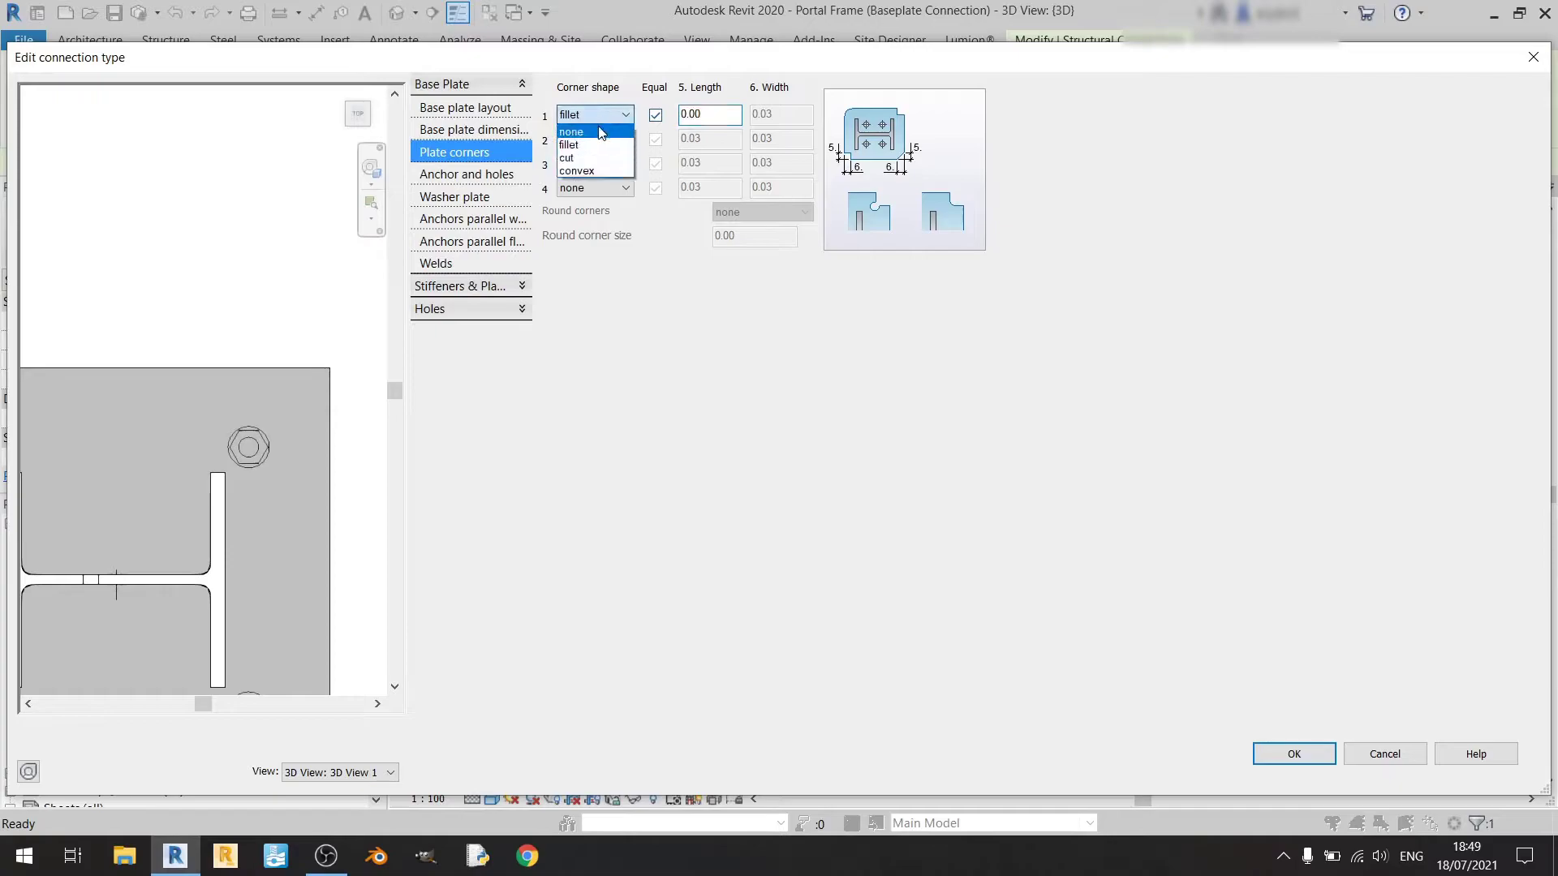
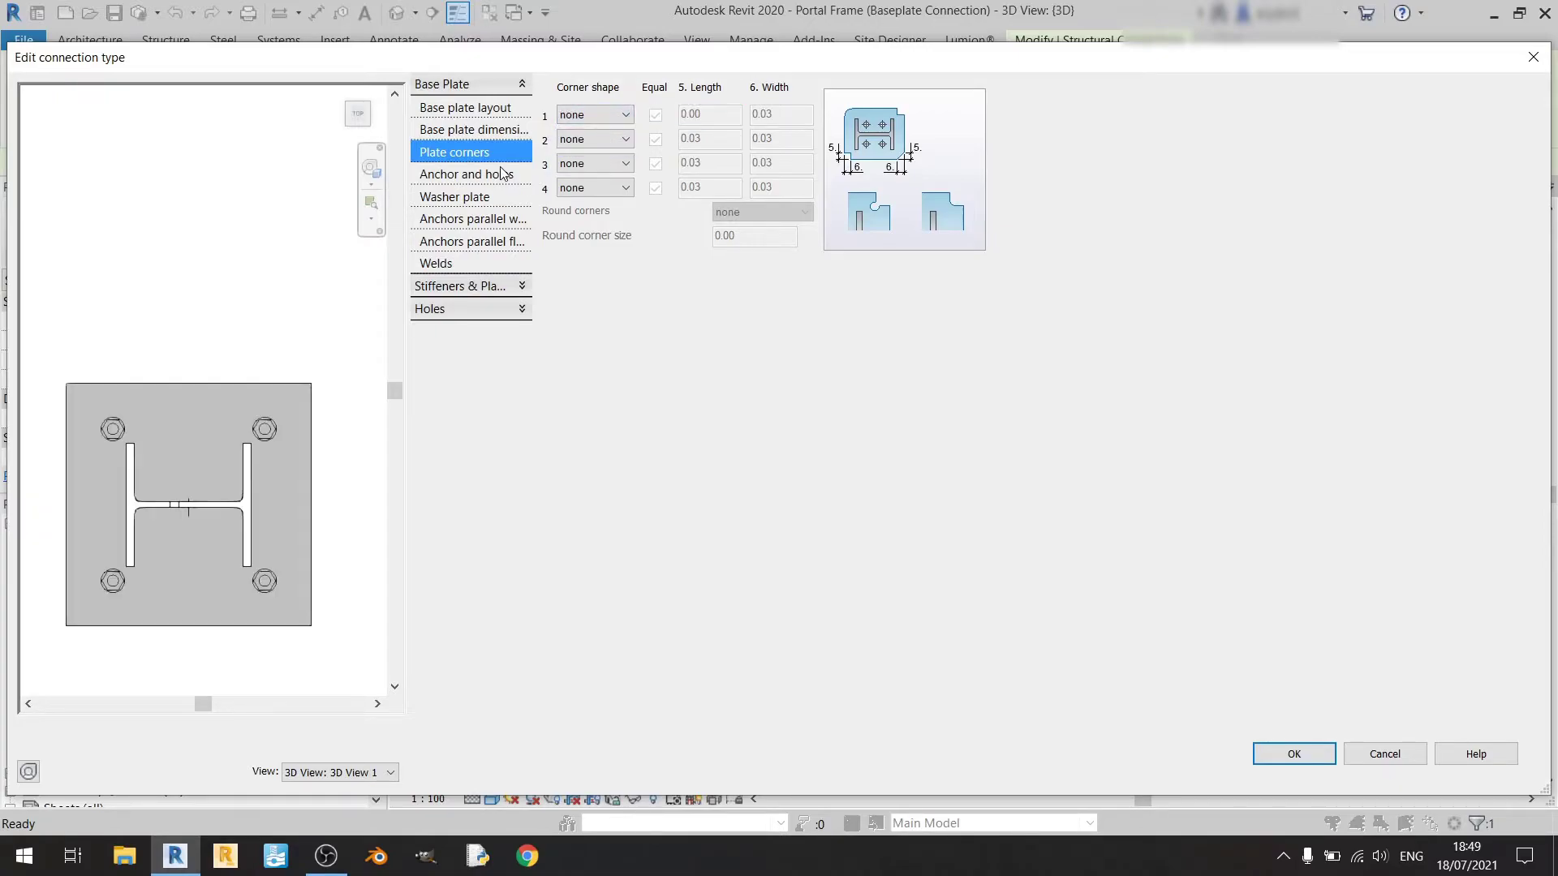
# Change the anchor type in the anchor and hole settings to Fischer FBN.
pyautogui.click(503, 173)
pyautogui.moveTo(279, 377)
pyautogui.mouseDown()
pyautogui.moveTo(332, 383)
pyautogui.moveTo(306, 379)
pyautogui.mouseUp()
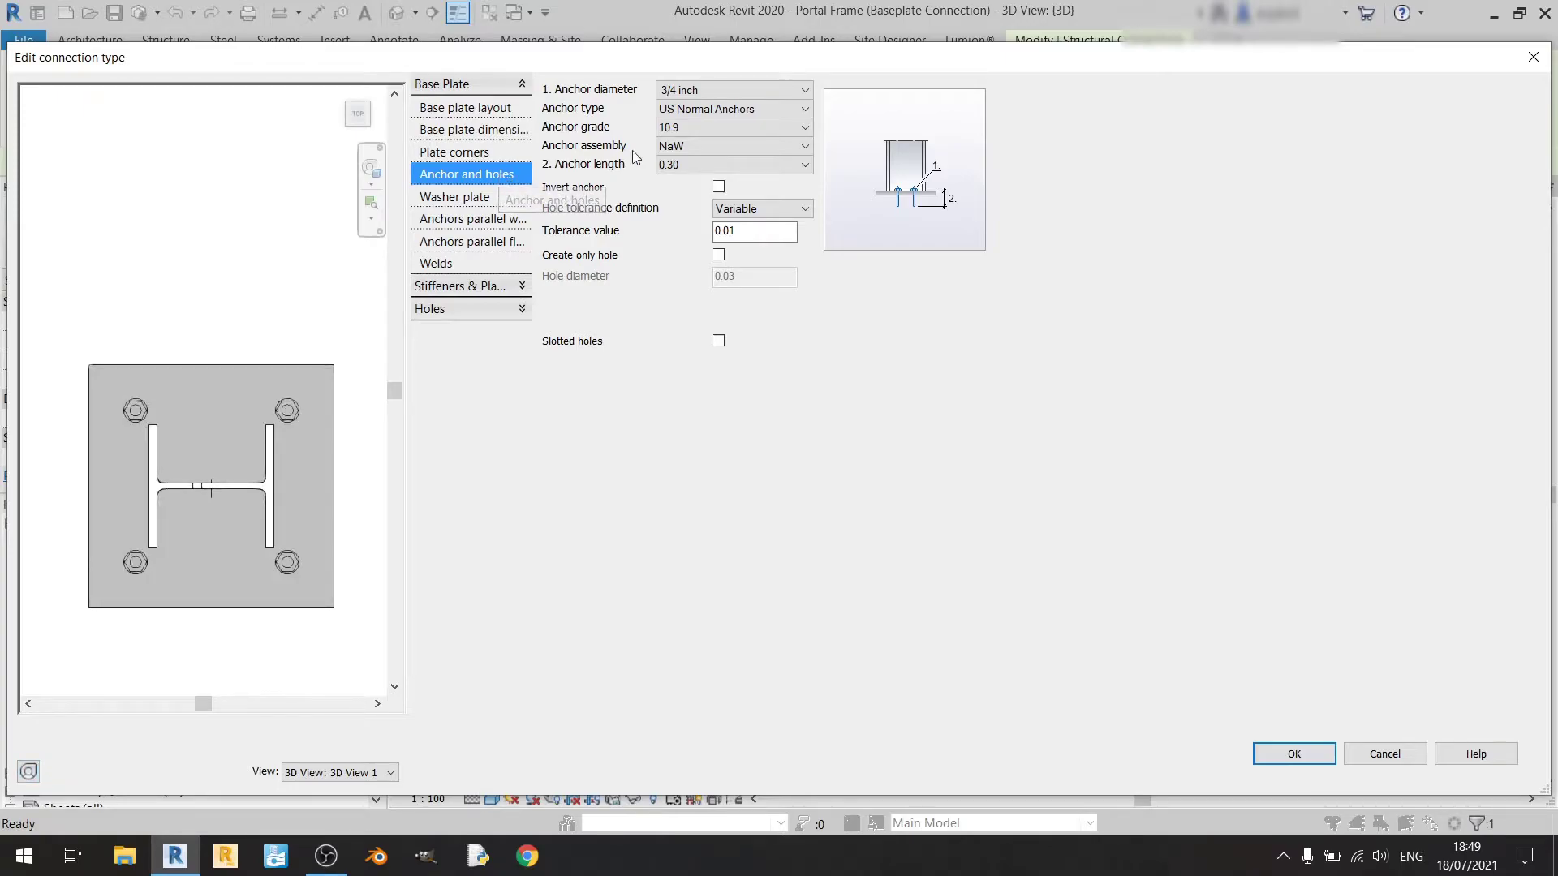
pyautogui.click(717, 114)
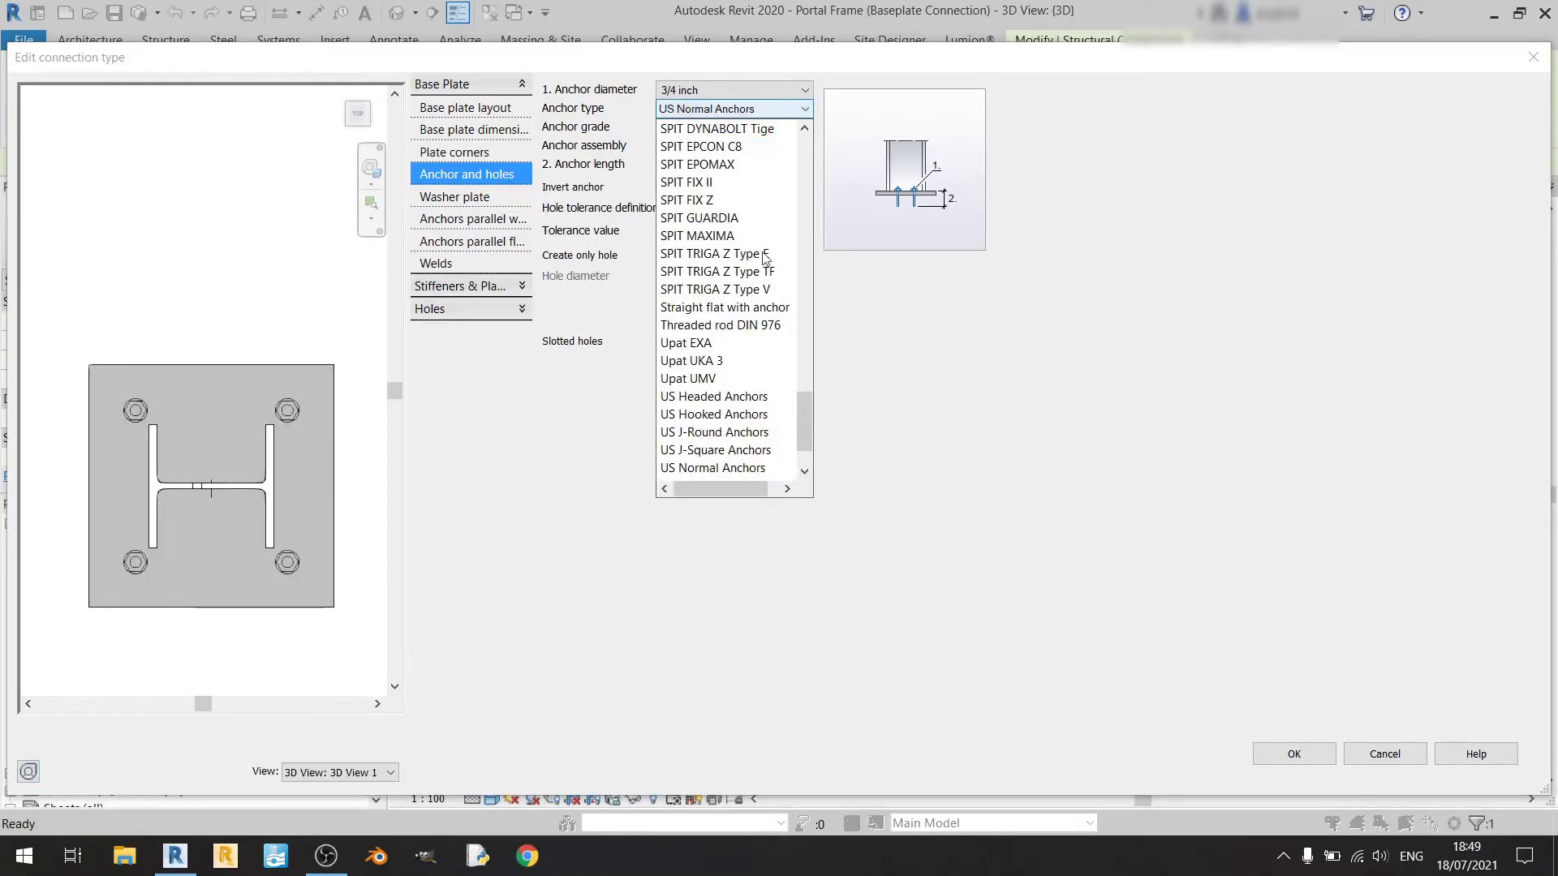
pyautogui.scroll(-2, 805, 418)
pyautogui.moveTo(805, 435); pyautogui.dragTo(807, 175)
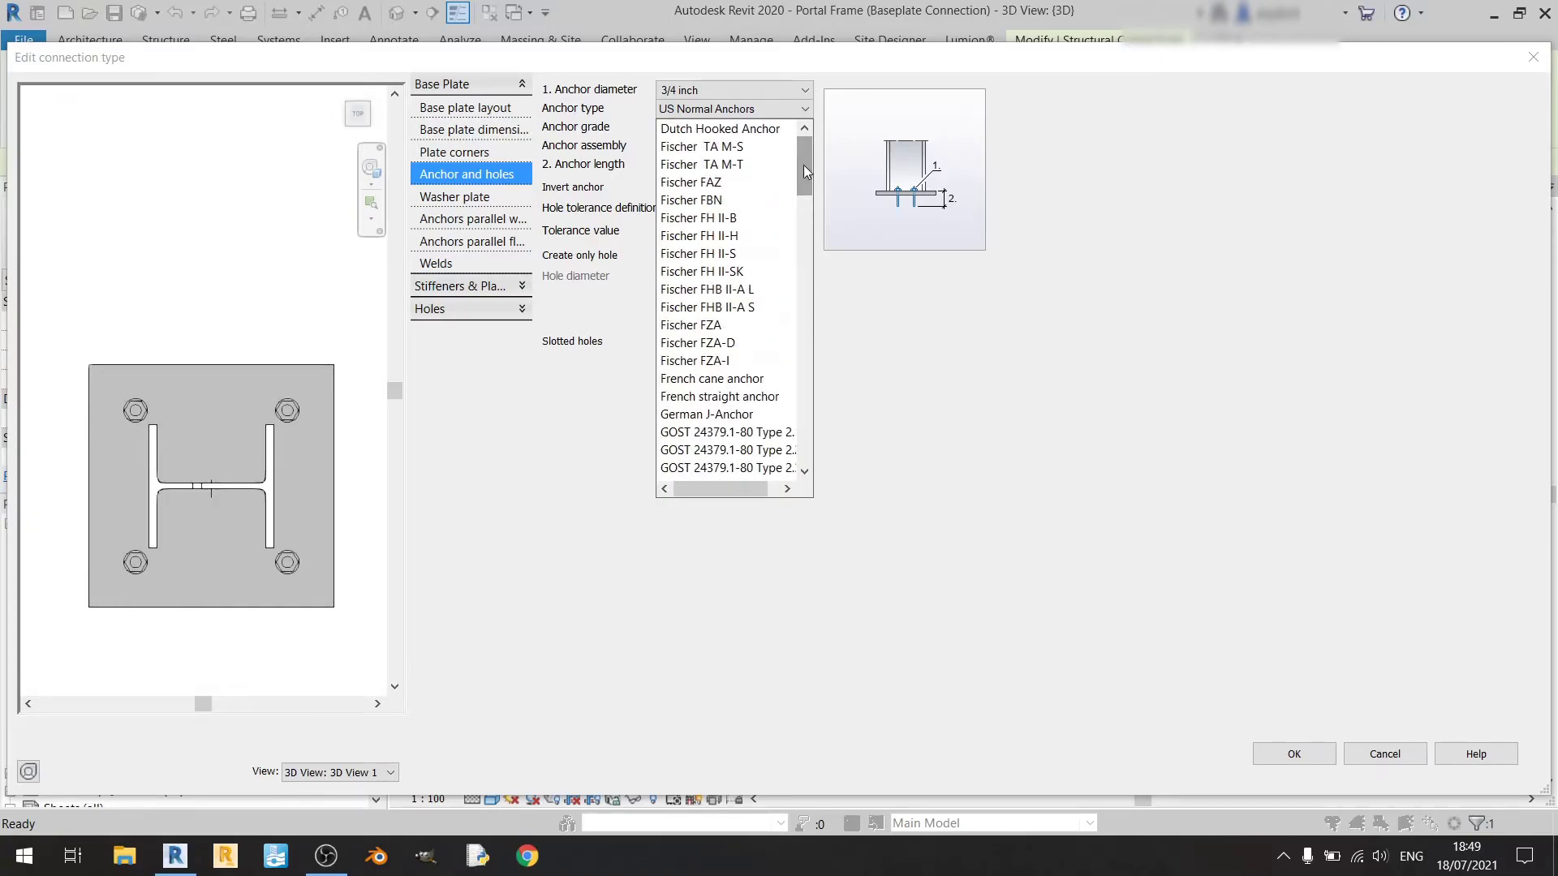
pyautogui.click(763, 197)
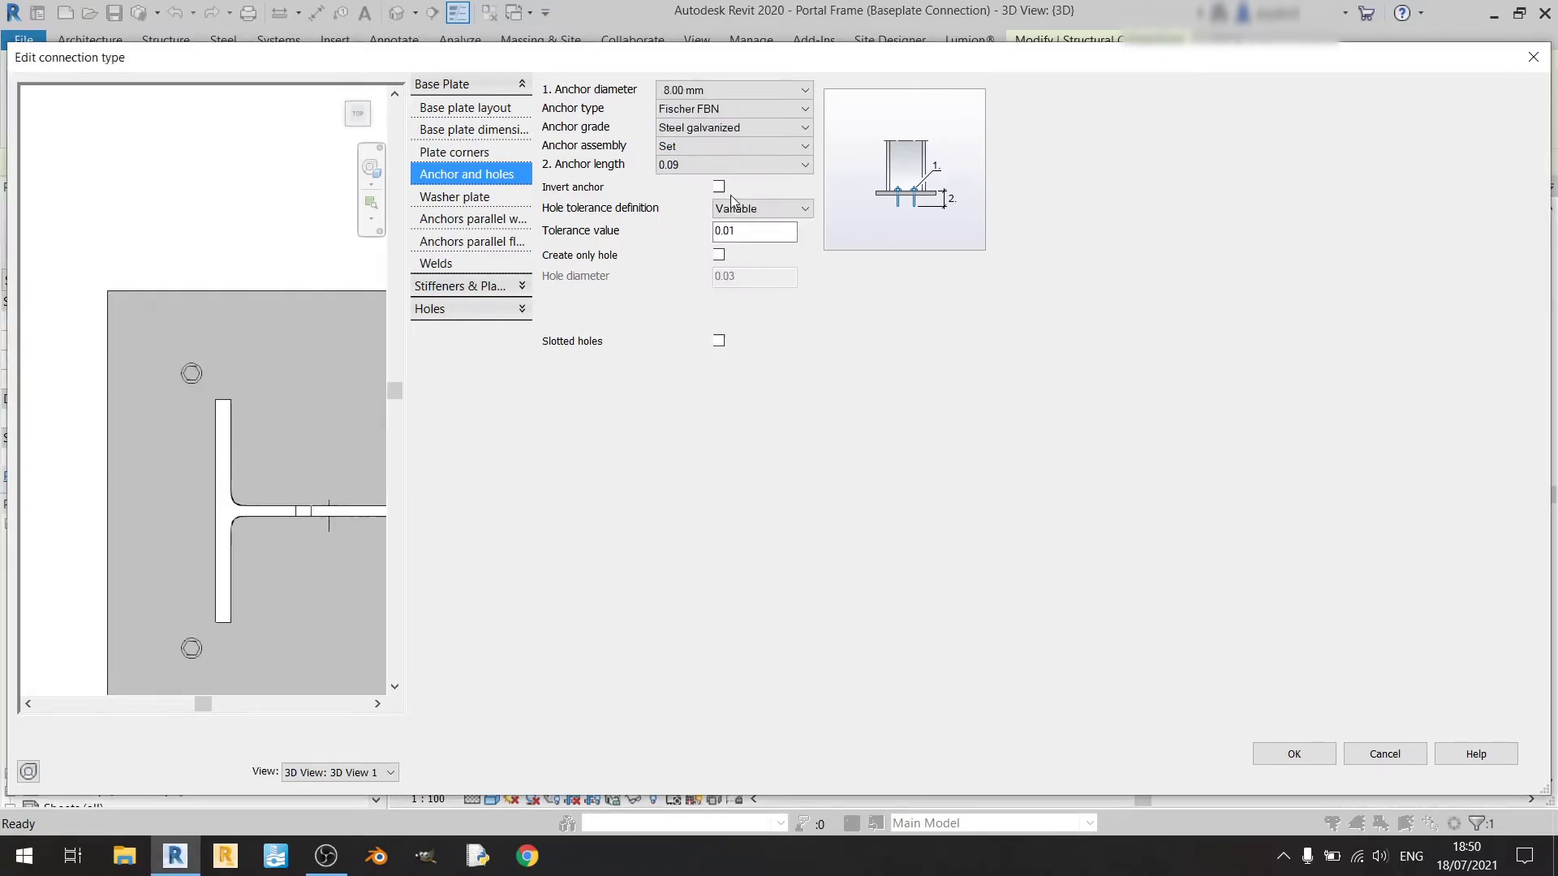
# Set the anchor diameter to 20.00 mm and the anchor grade to Steel galvanized.
pyautogui.click(706, 89)
pyautogui.click(696, 186)
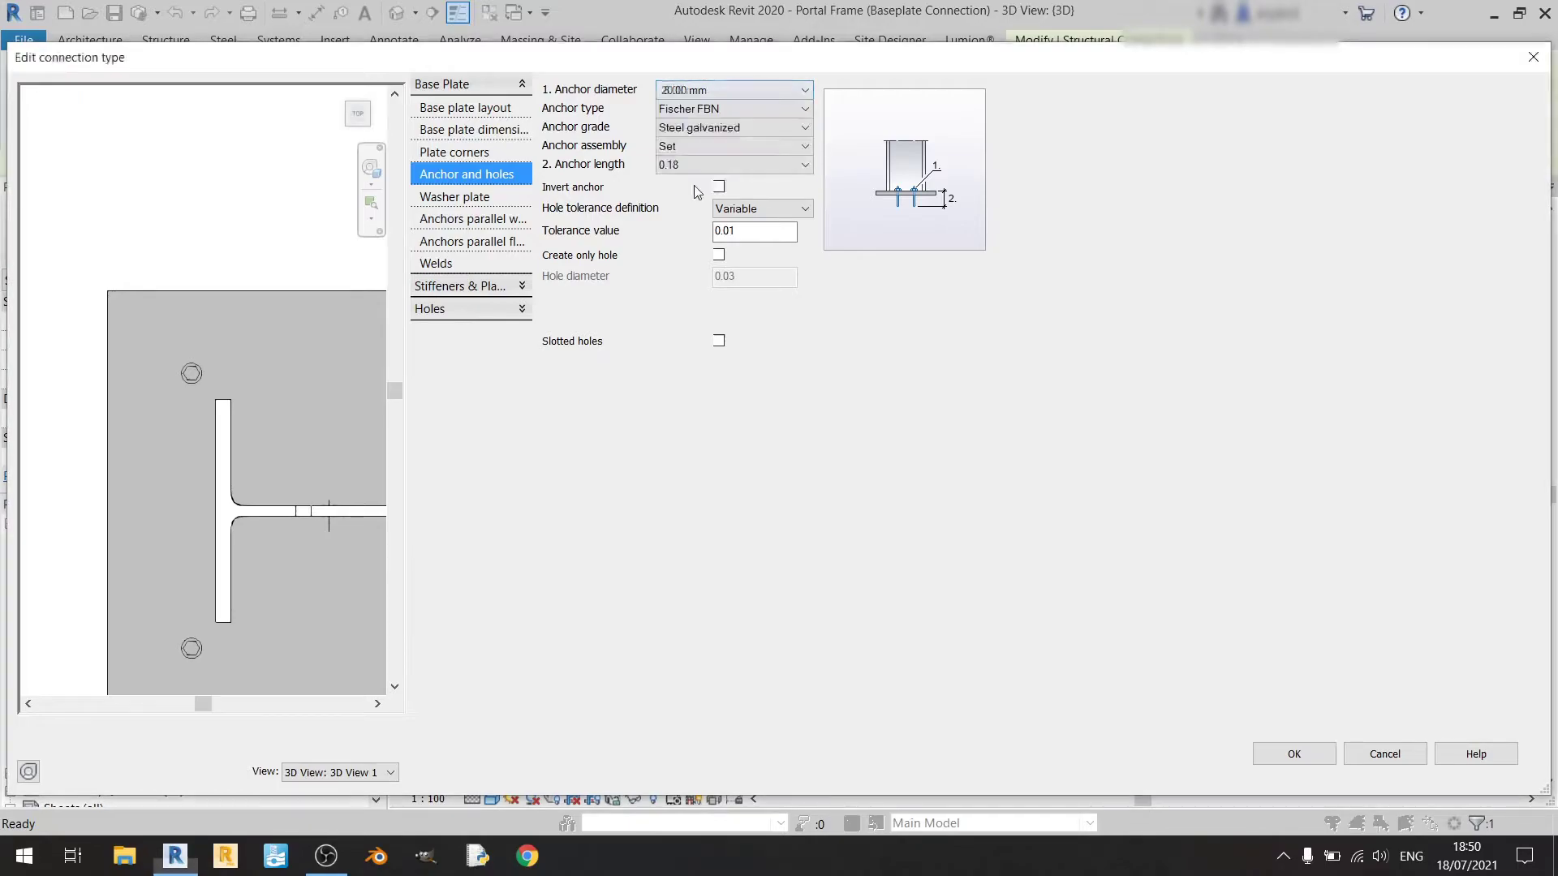
pyautogui.click(706, 127)
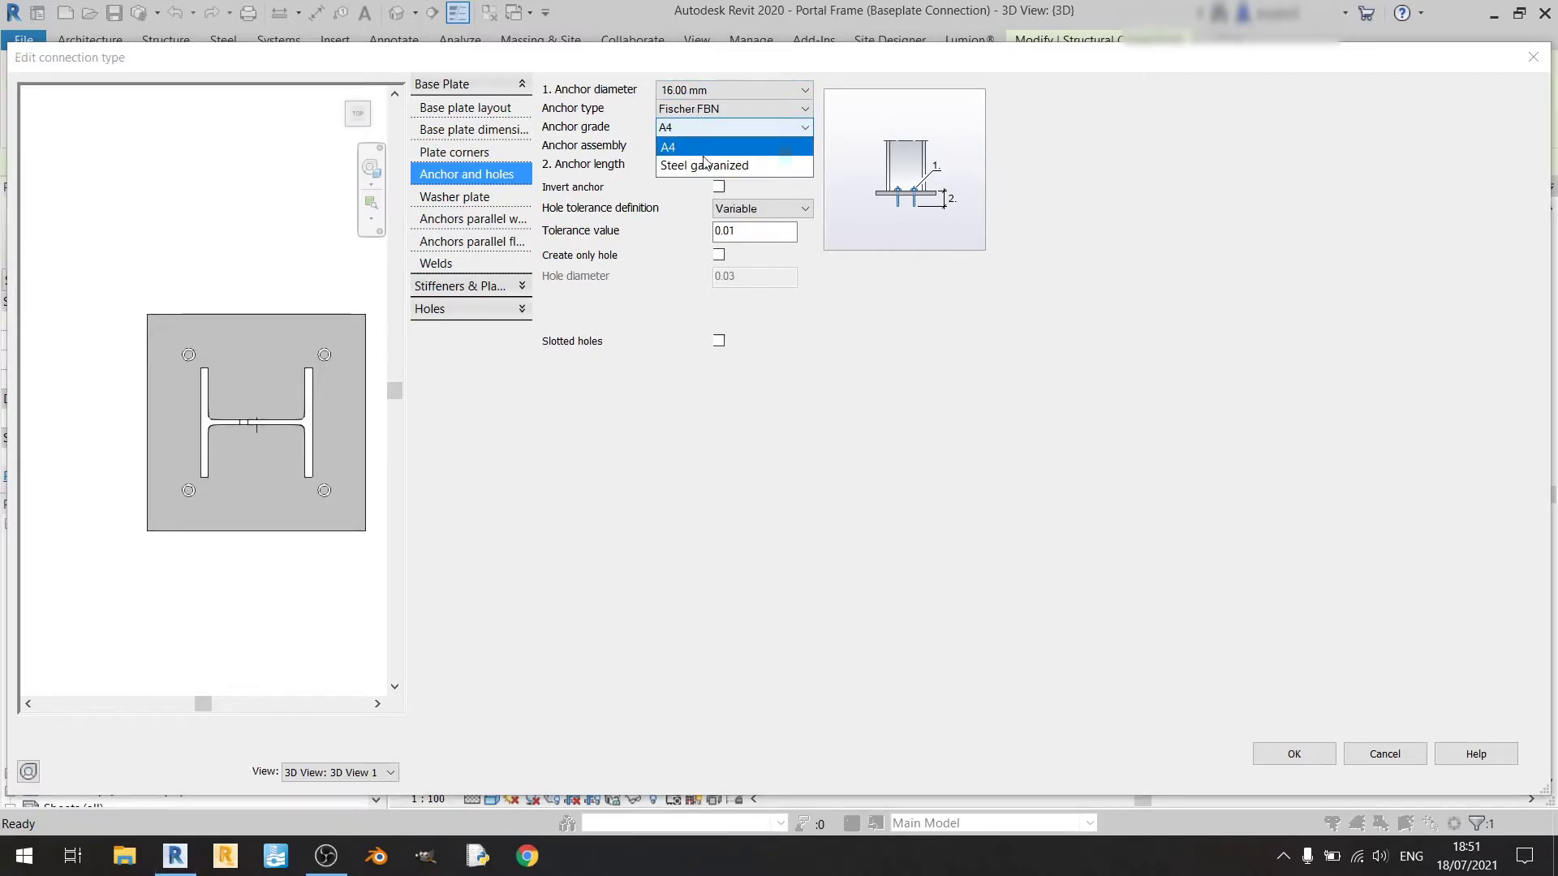
pyautogui.click(705, 165)
pyautogui.click(710, 93)
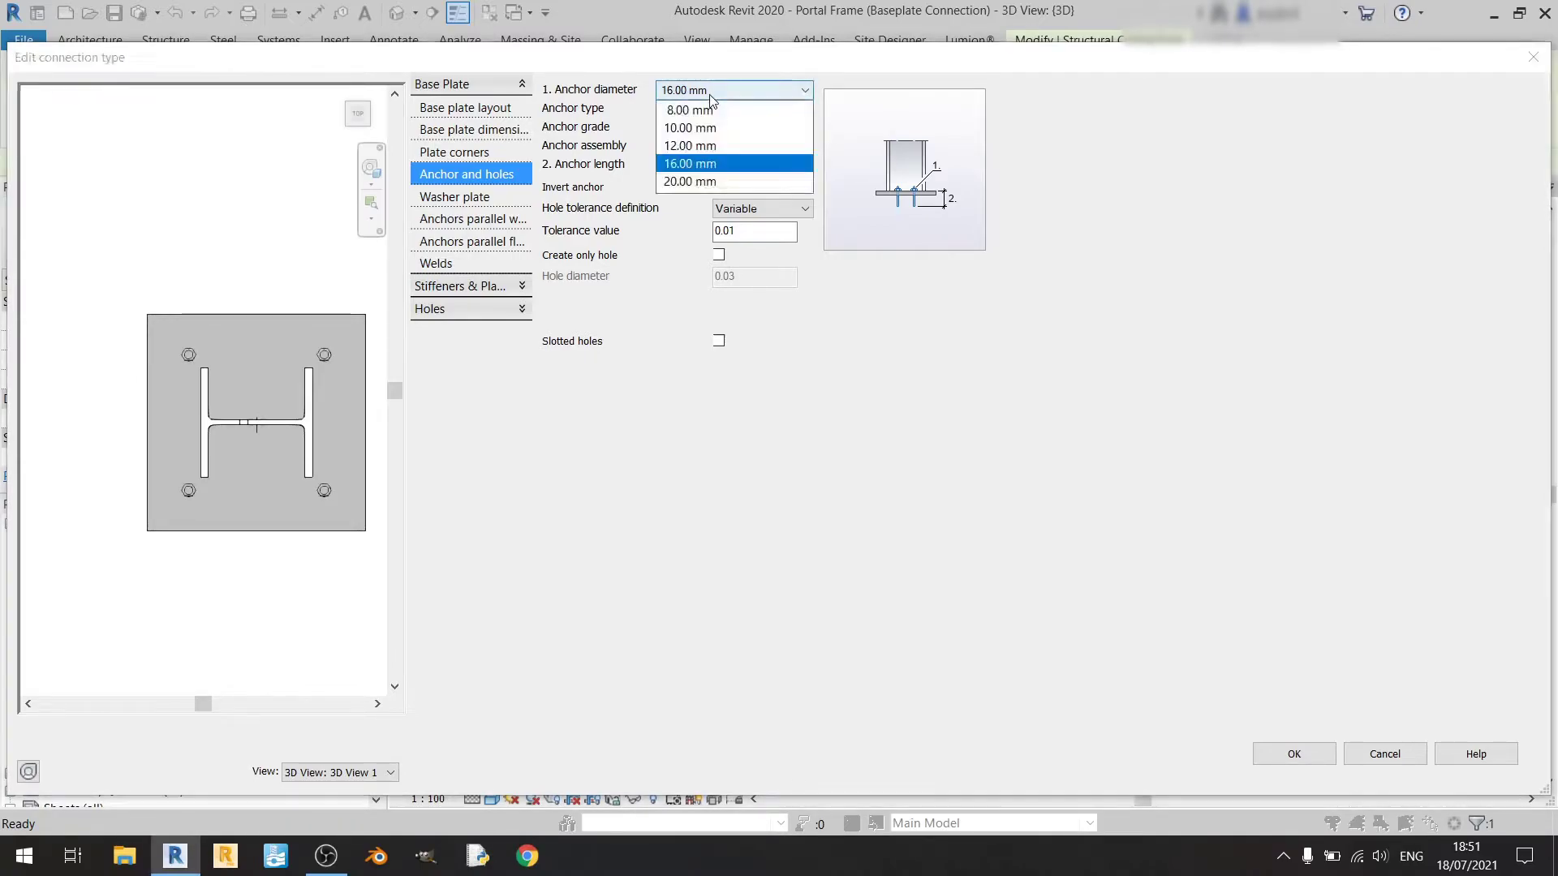
pyautogui.click(711, 172)
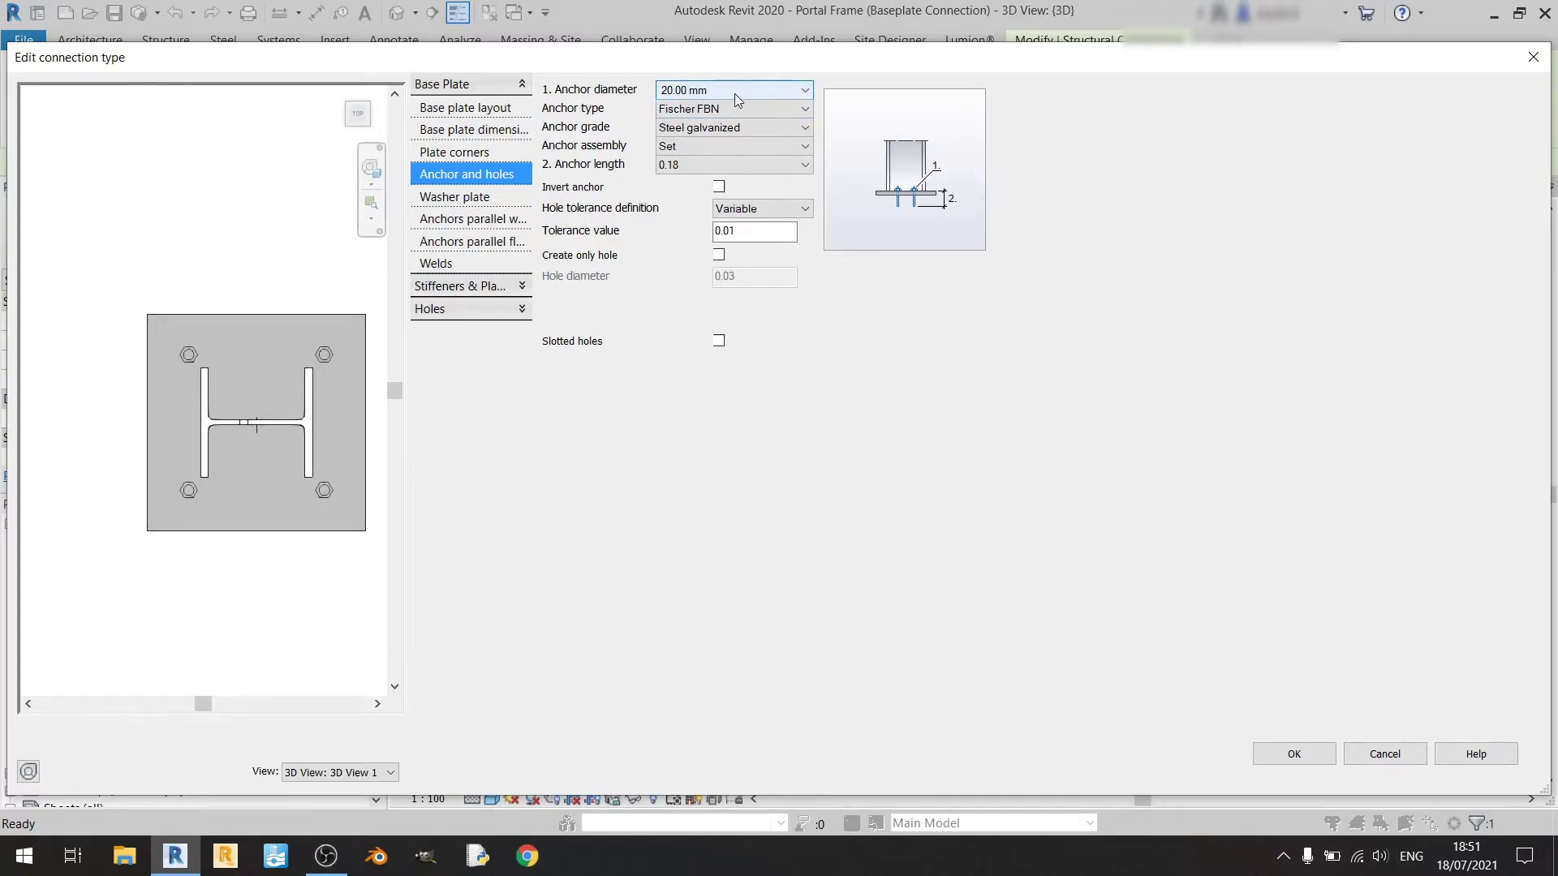
pyautogui.click(698, 130)
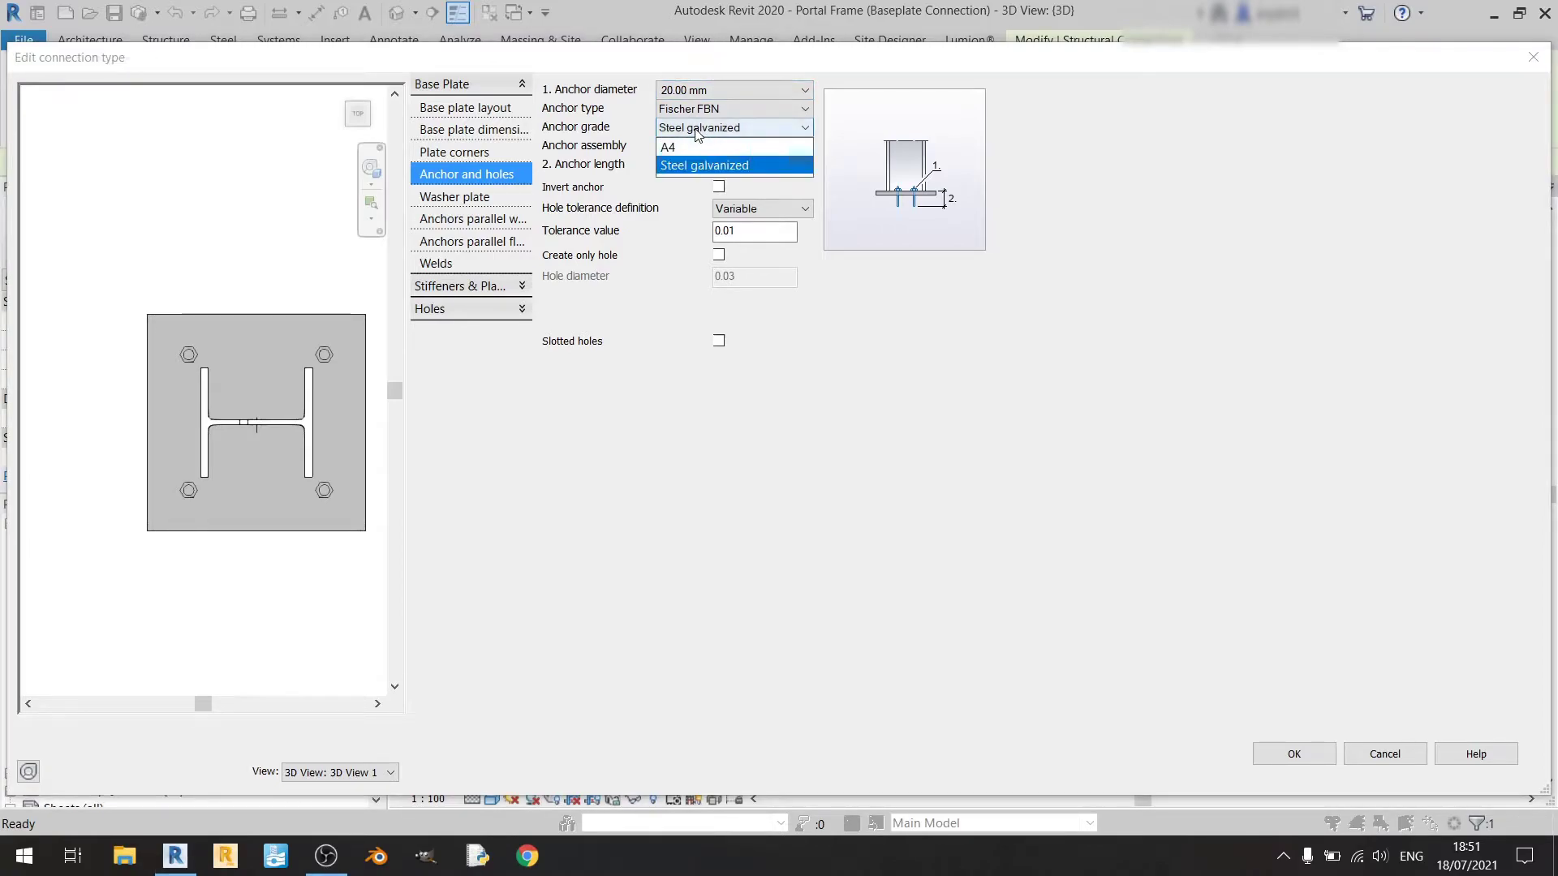
pyautogui.click(704, 166)
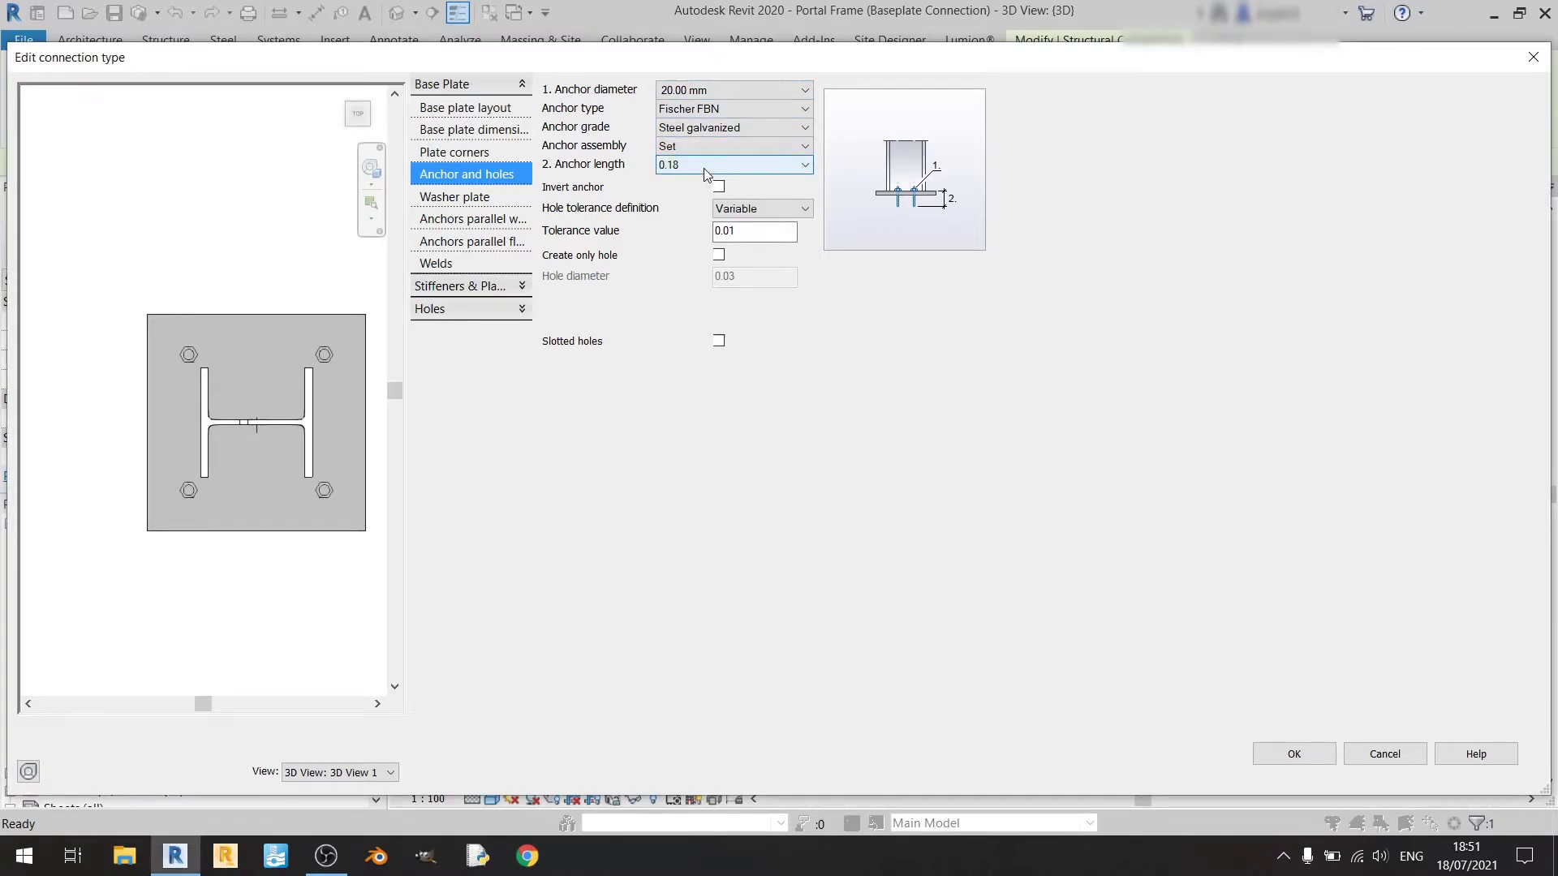
# Check the anchor assembly and length options, keeping the assembly at Set and the length at 0.18.
pyautogui.click(720, 146)
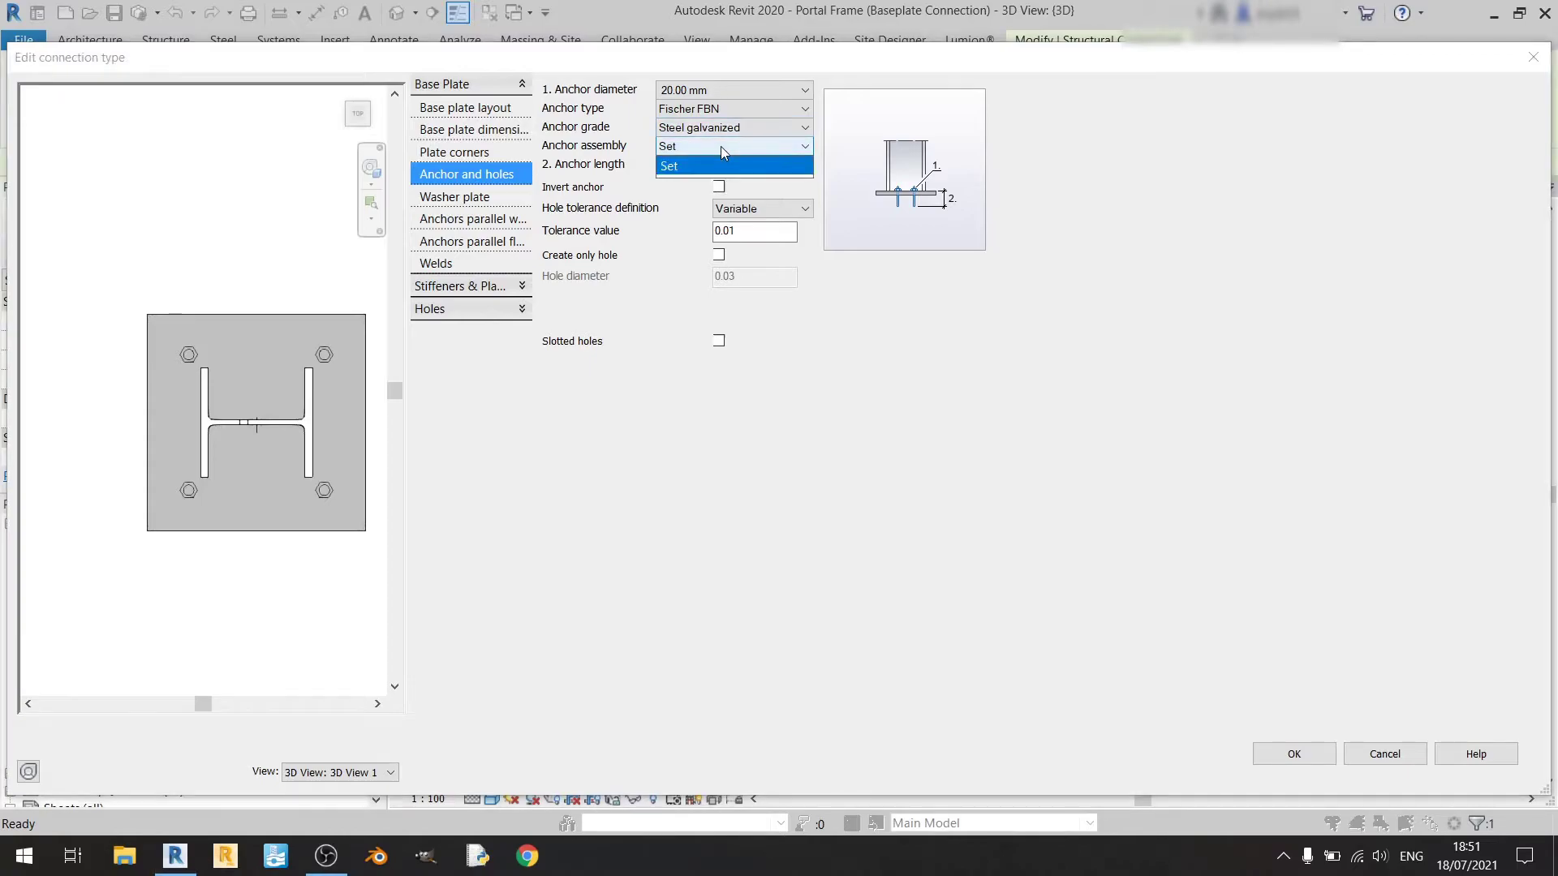
pyautogui.click(699, 165)
pyautogui.click(698, 166)
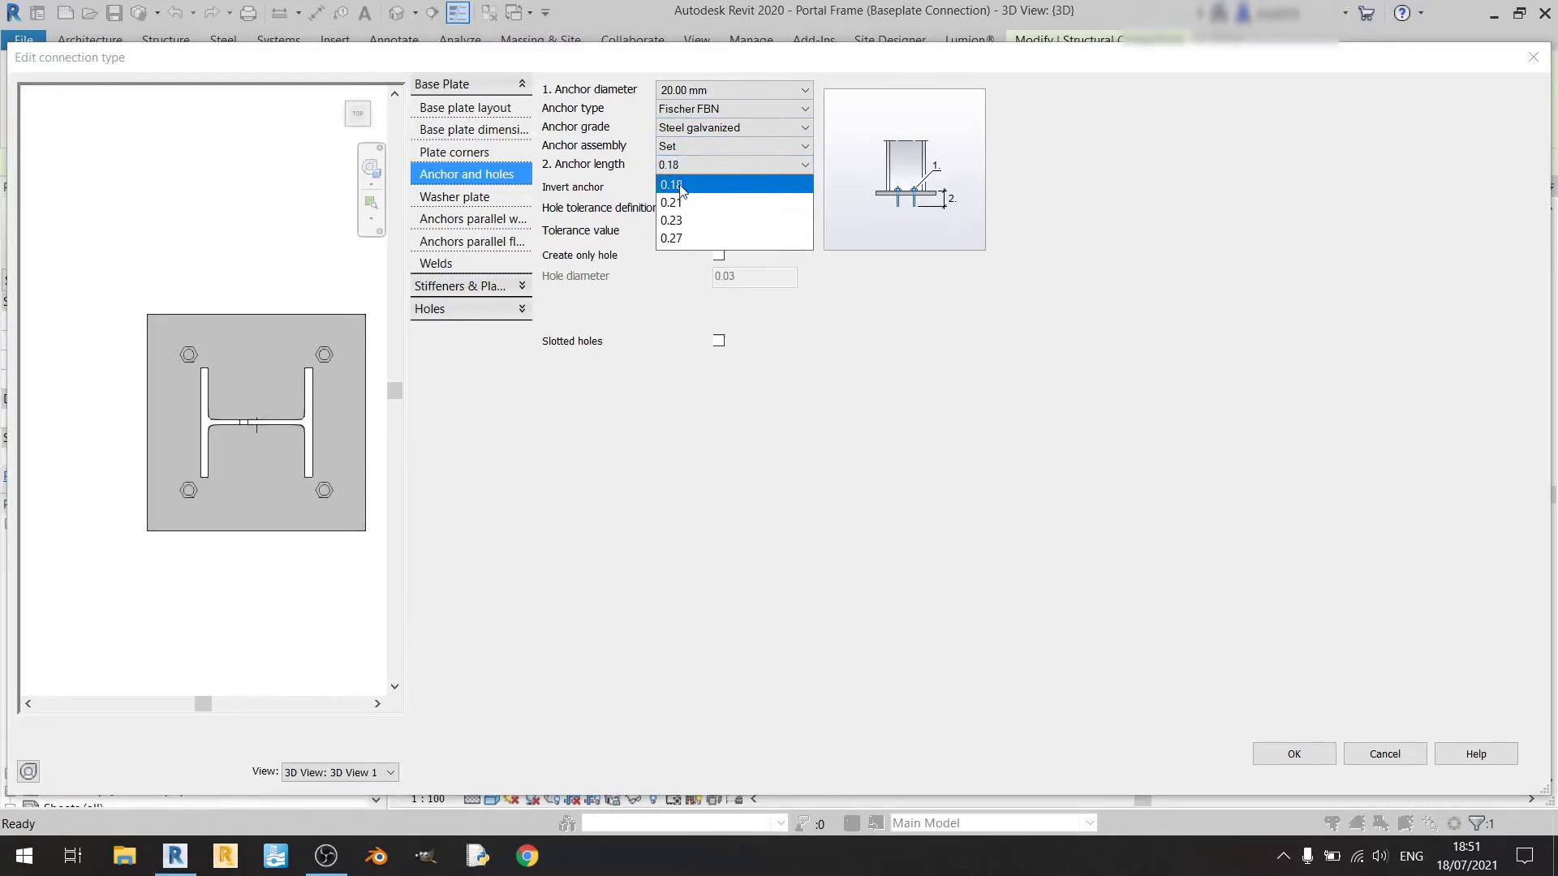
pyautogui.click(704, 163)
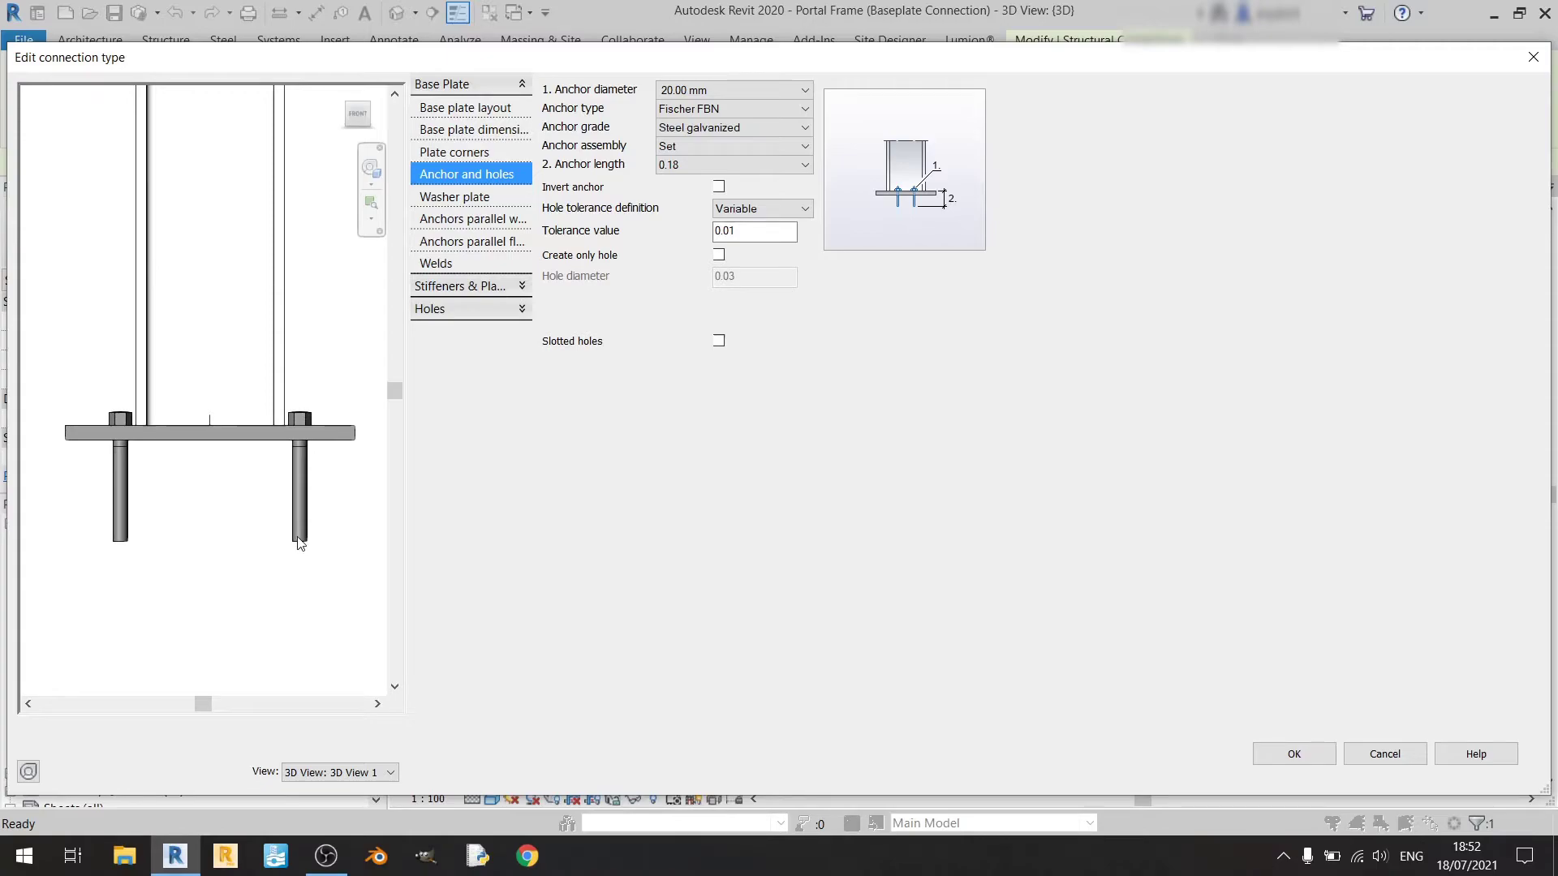
# Try inverting the base plate anchors, inspect them in the front view, and turn the inversion back off.
pyautogui.scroll(3, 319, 427)
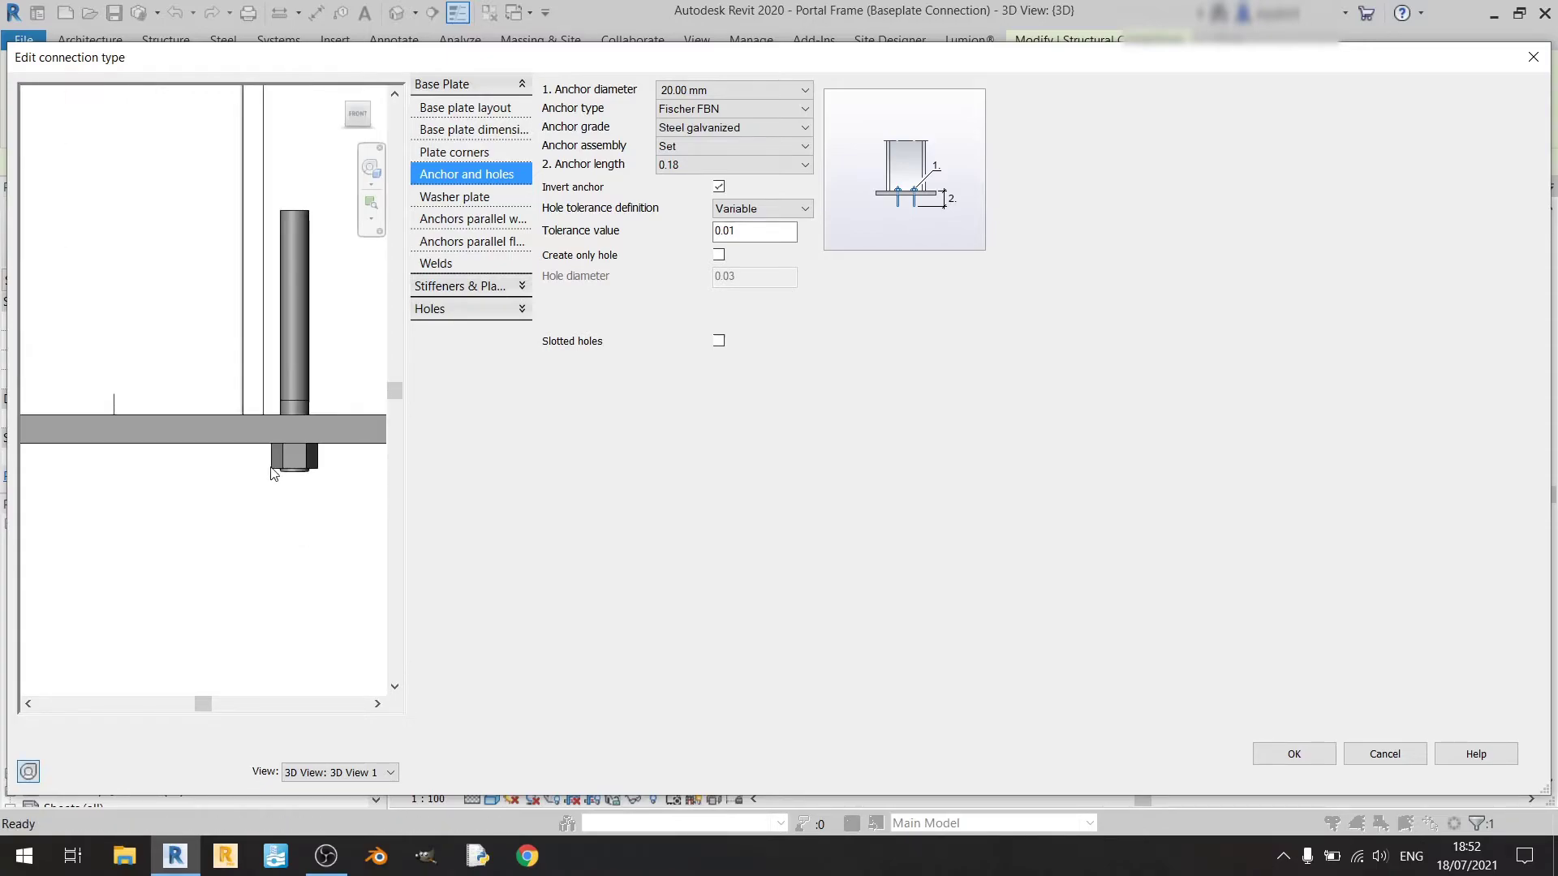
pyautogui.scroll(-2, 298, 456)
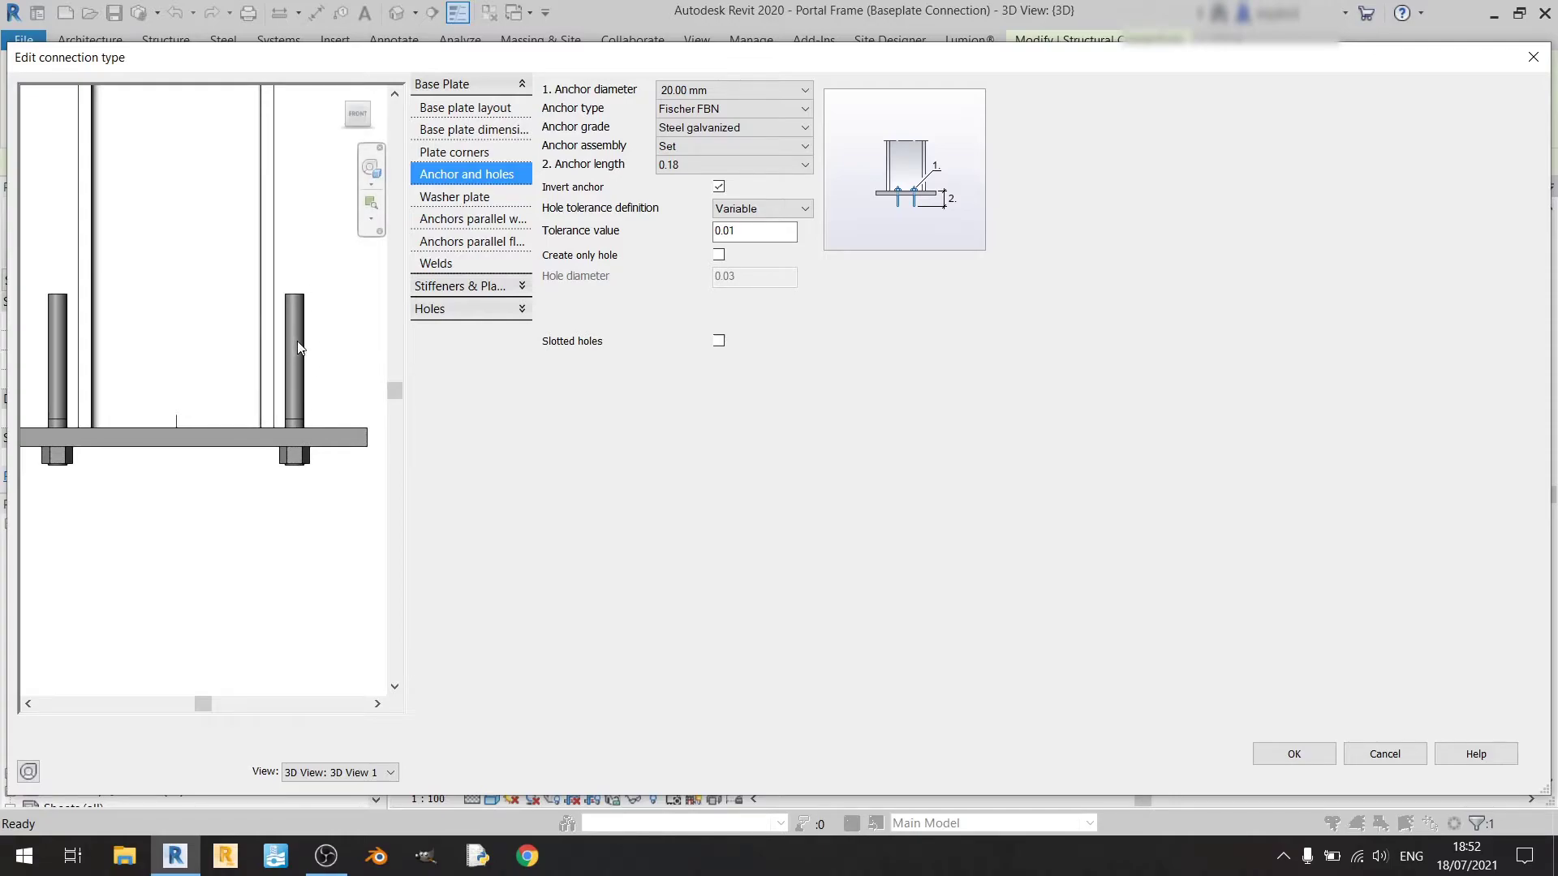
pyautogui.scroll(-1, 328, 309)
pyautogui.moveTo(328, 308); pyautogui.dragTo(342, 371, button='middle')
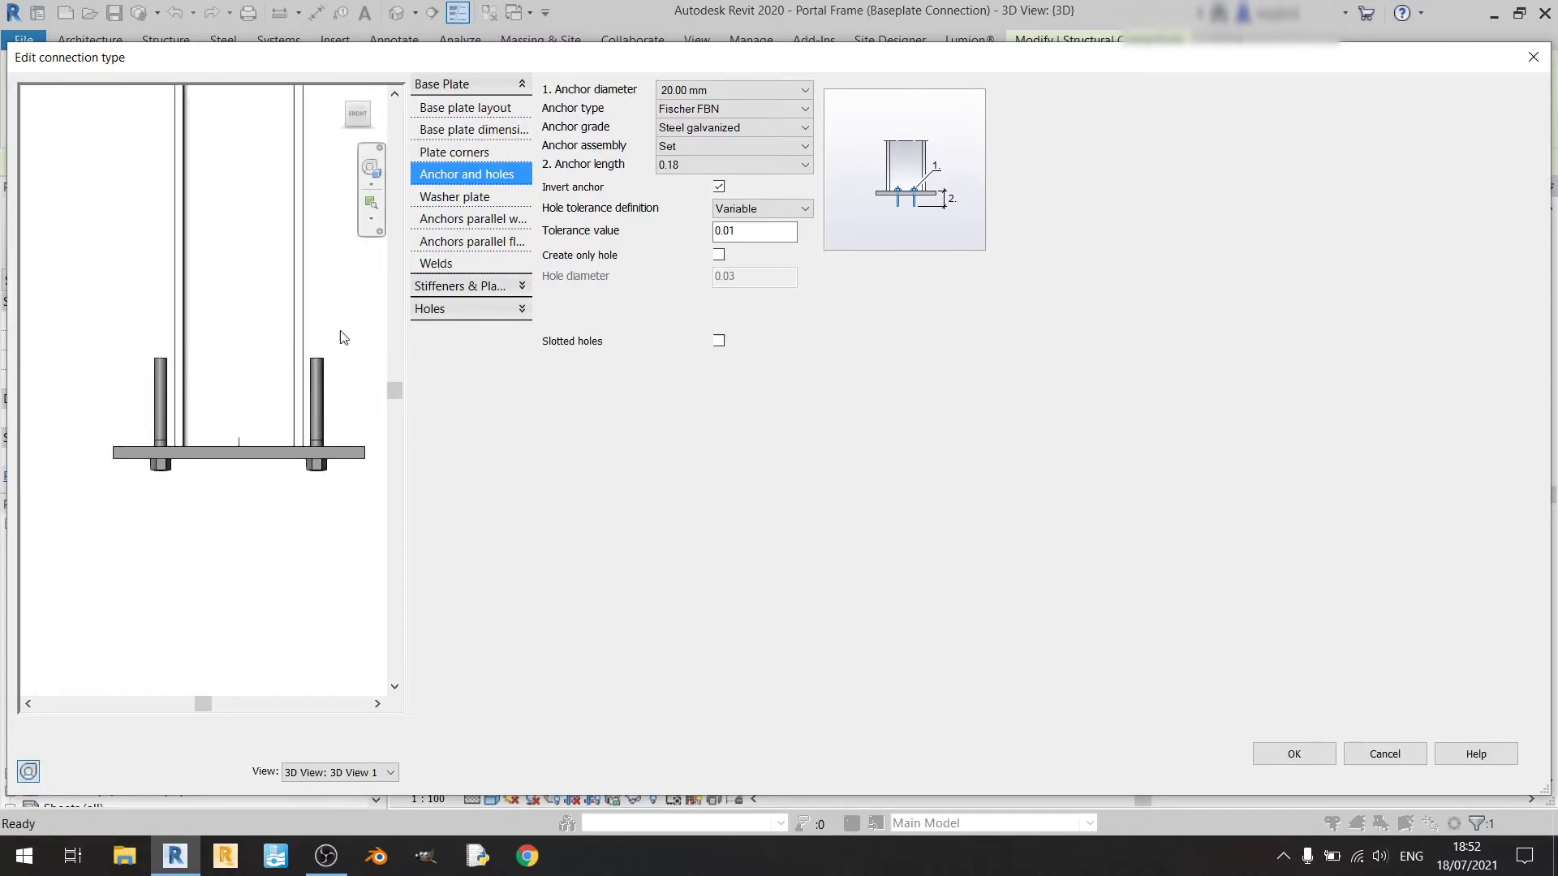
pyautogui.click(719, 187)
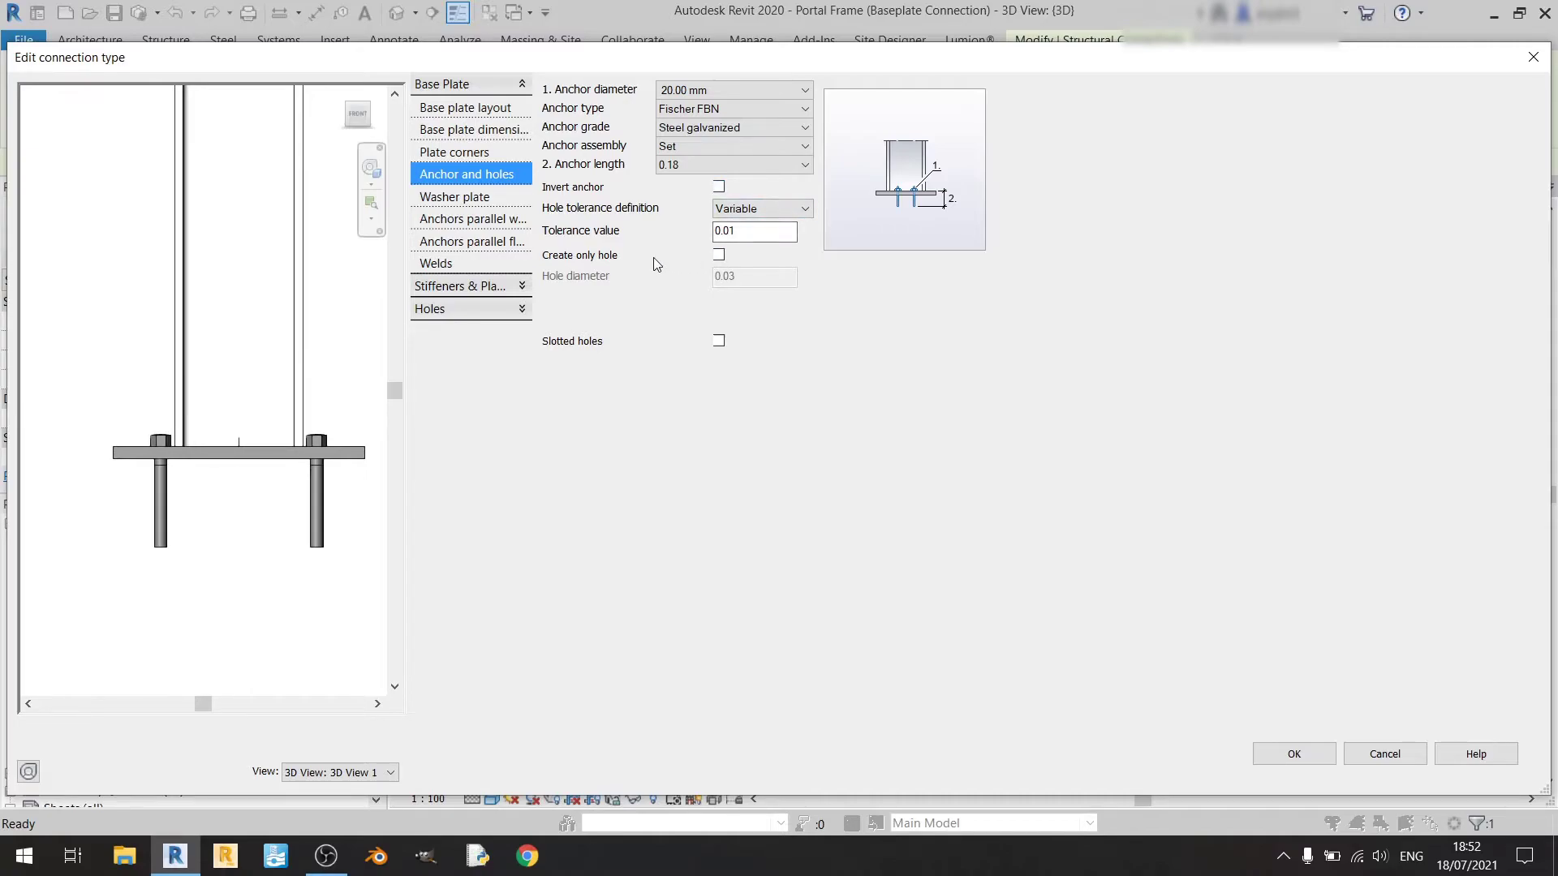
# Try the Automatic hole tolerance definition for the base plate anchors and return it to Variable.
pyautogui.click(766, 209)
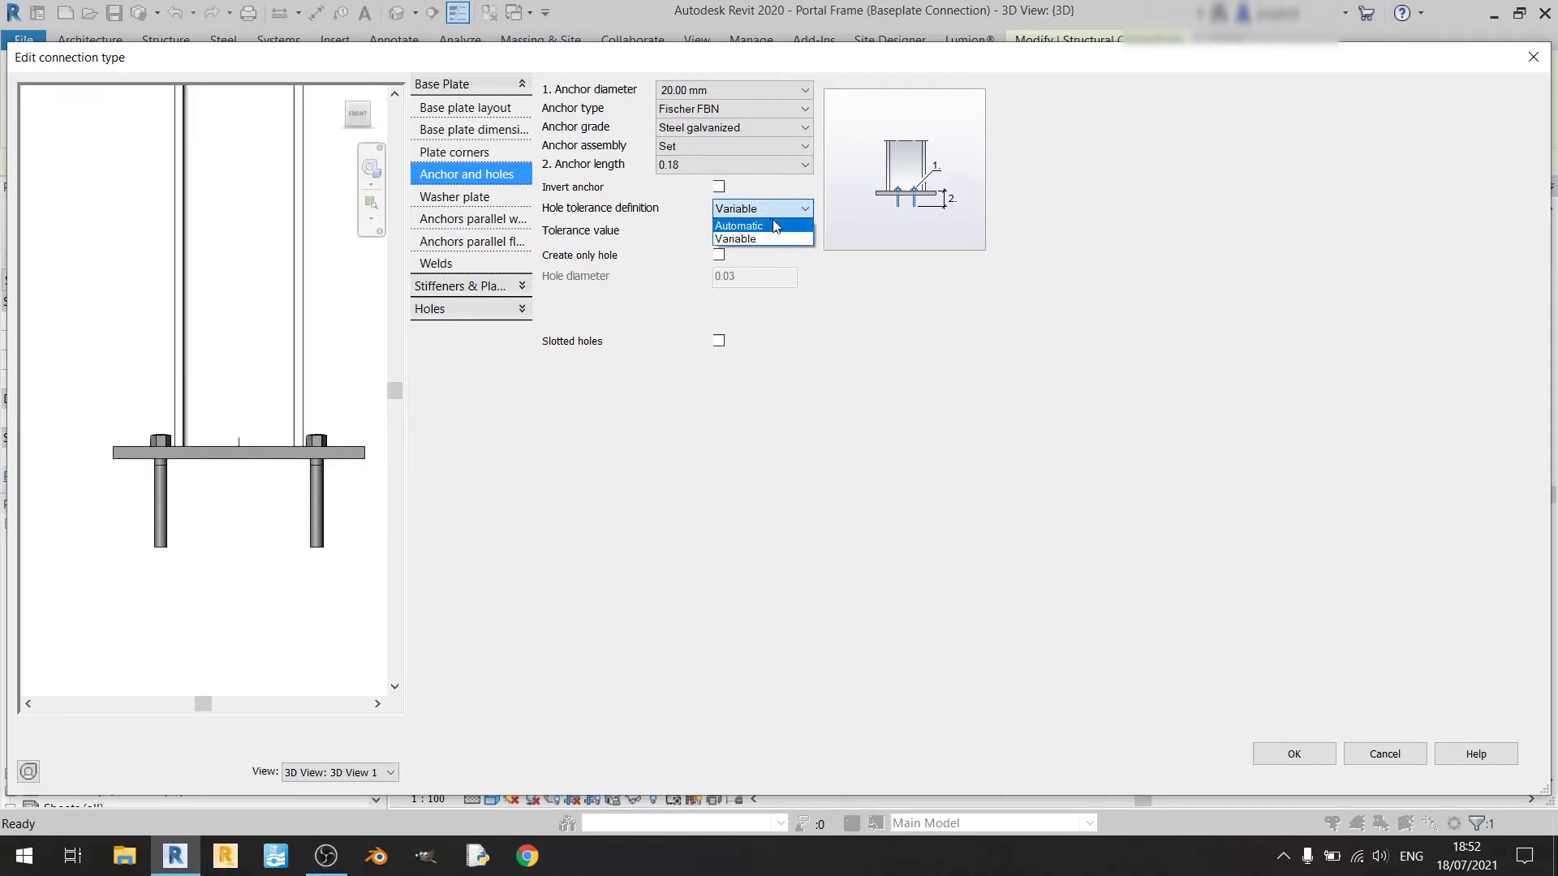
pyautogui.click(775, 226)
pyautogui.click(767, 211)
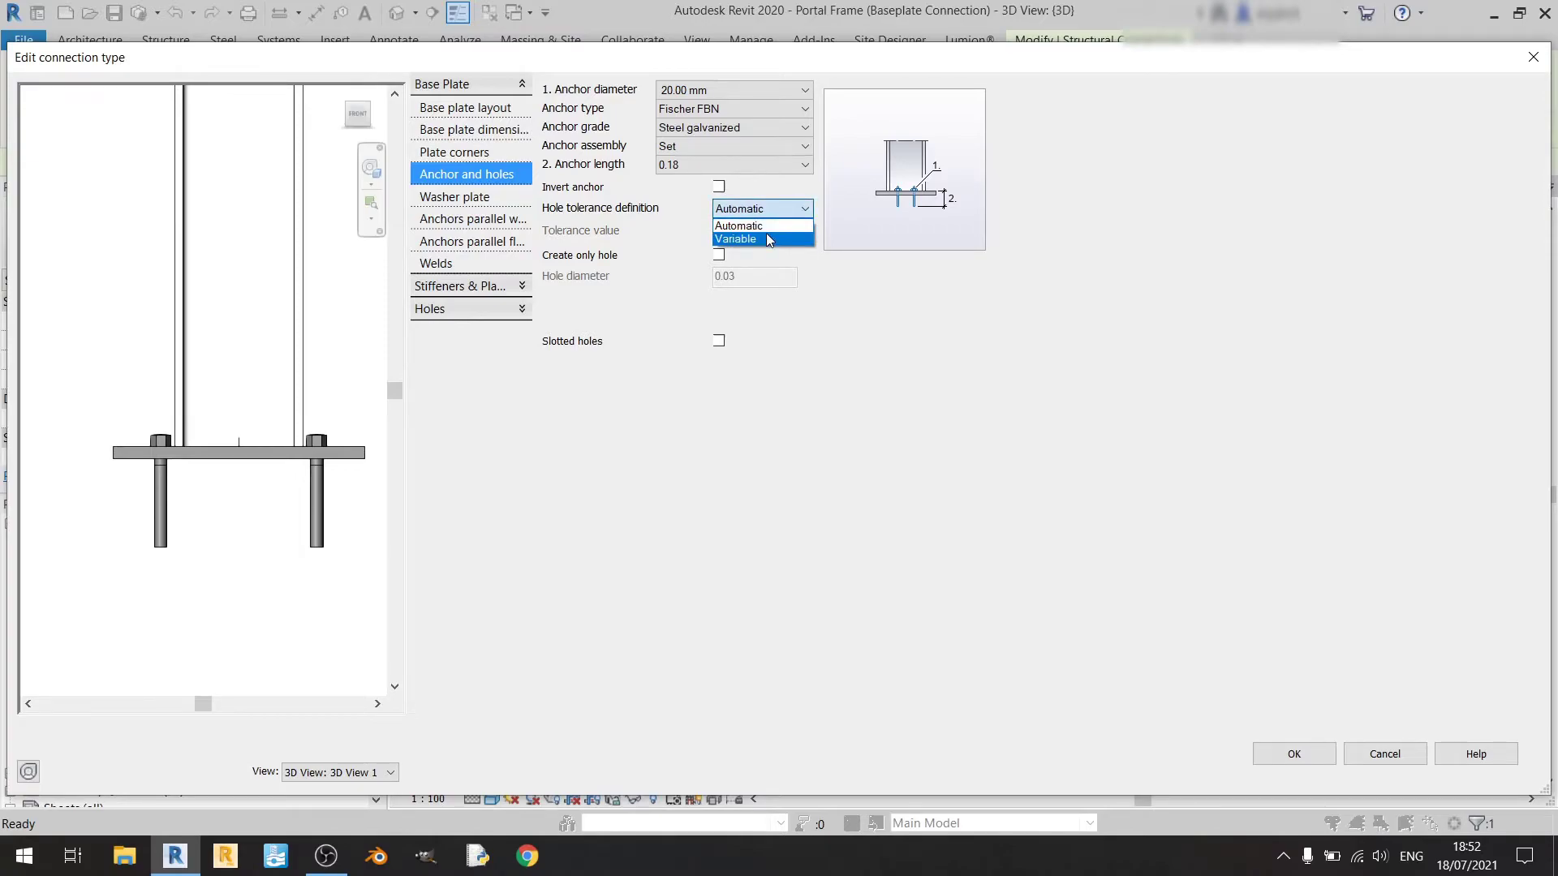
pyautogui.click(766, 238)
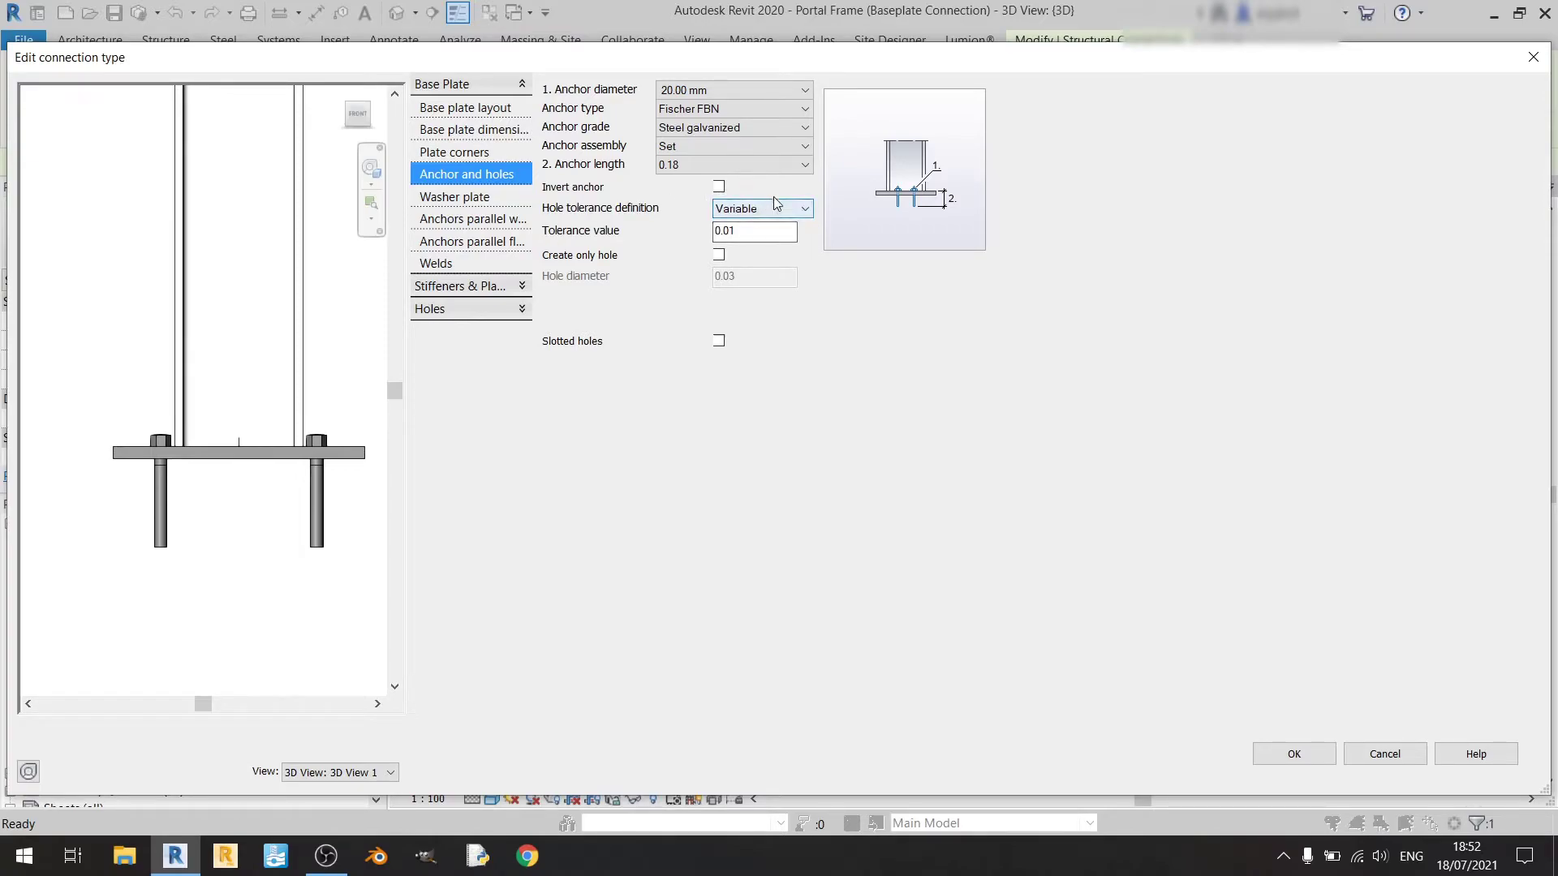
pyautogui.press('Tab')
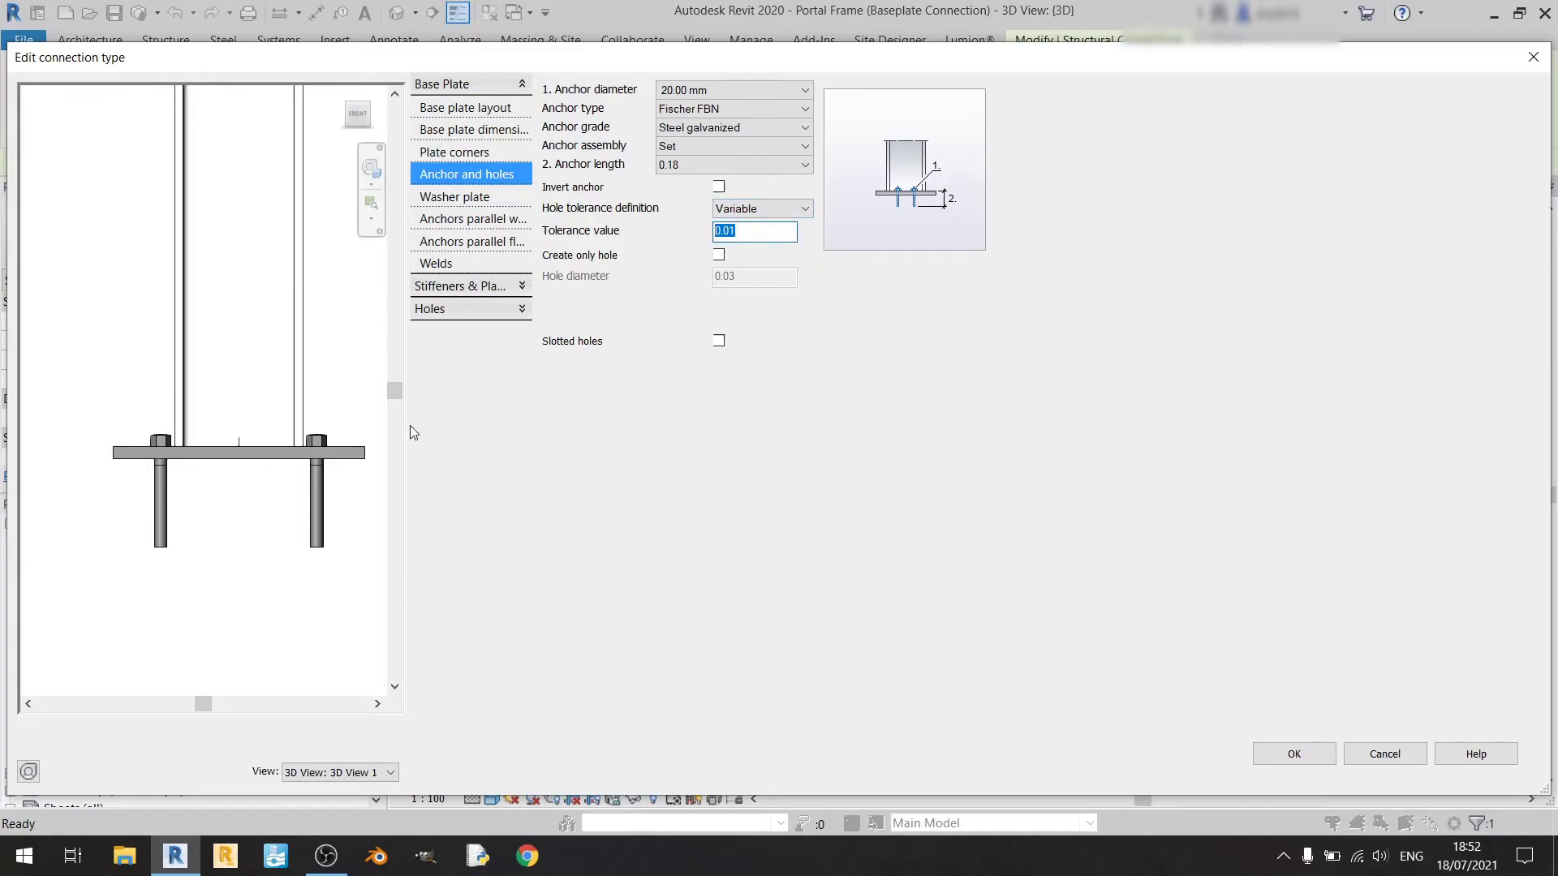
# Try creating only holes without anchors, inspect the base plate, and turn the option back off.
pyautogui.click(719, 256)
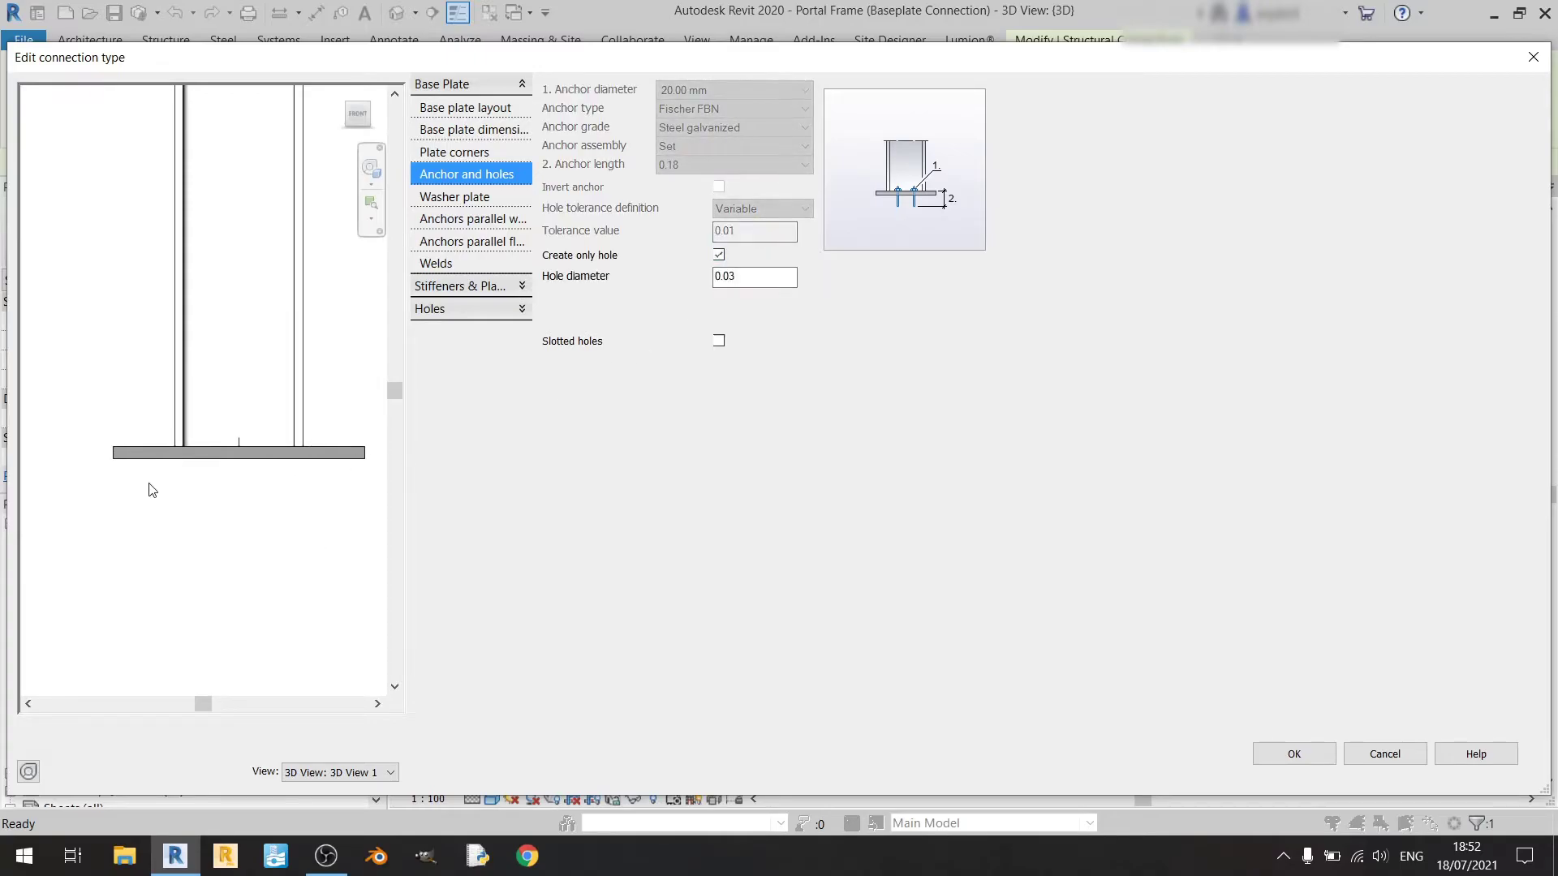
pyautogui.keyDown('shift'); pyautogui.moveTo(154, 490); pyautogui.dragTo(148, 568, button='middle'); pyautogui.keyUp('shift')
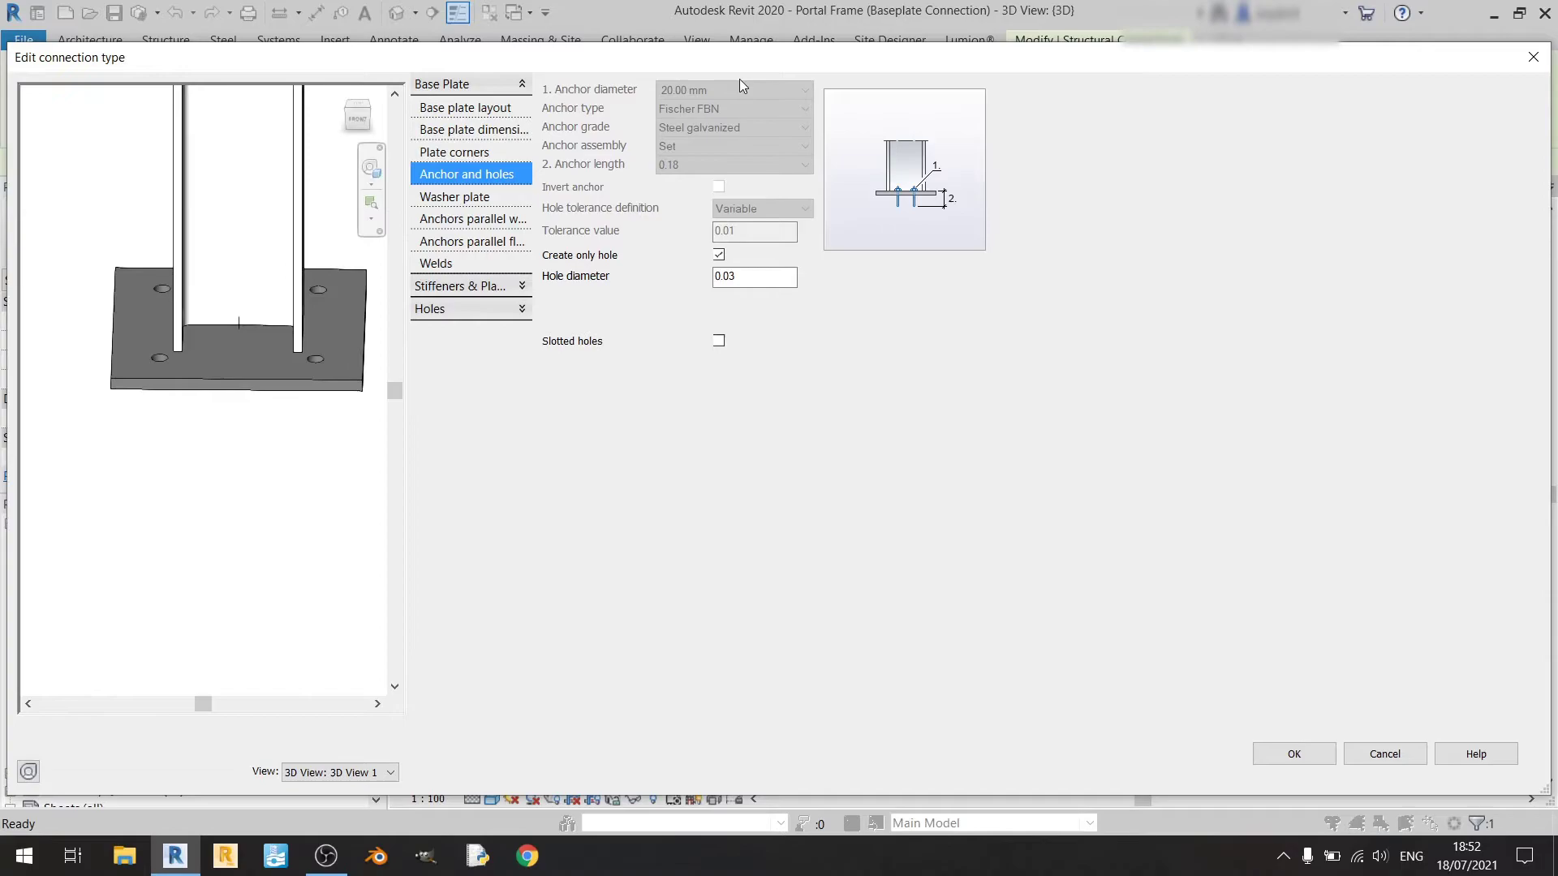
pyautogui.click(719, 256)
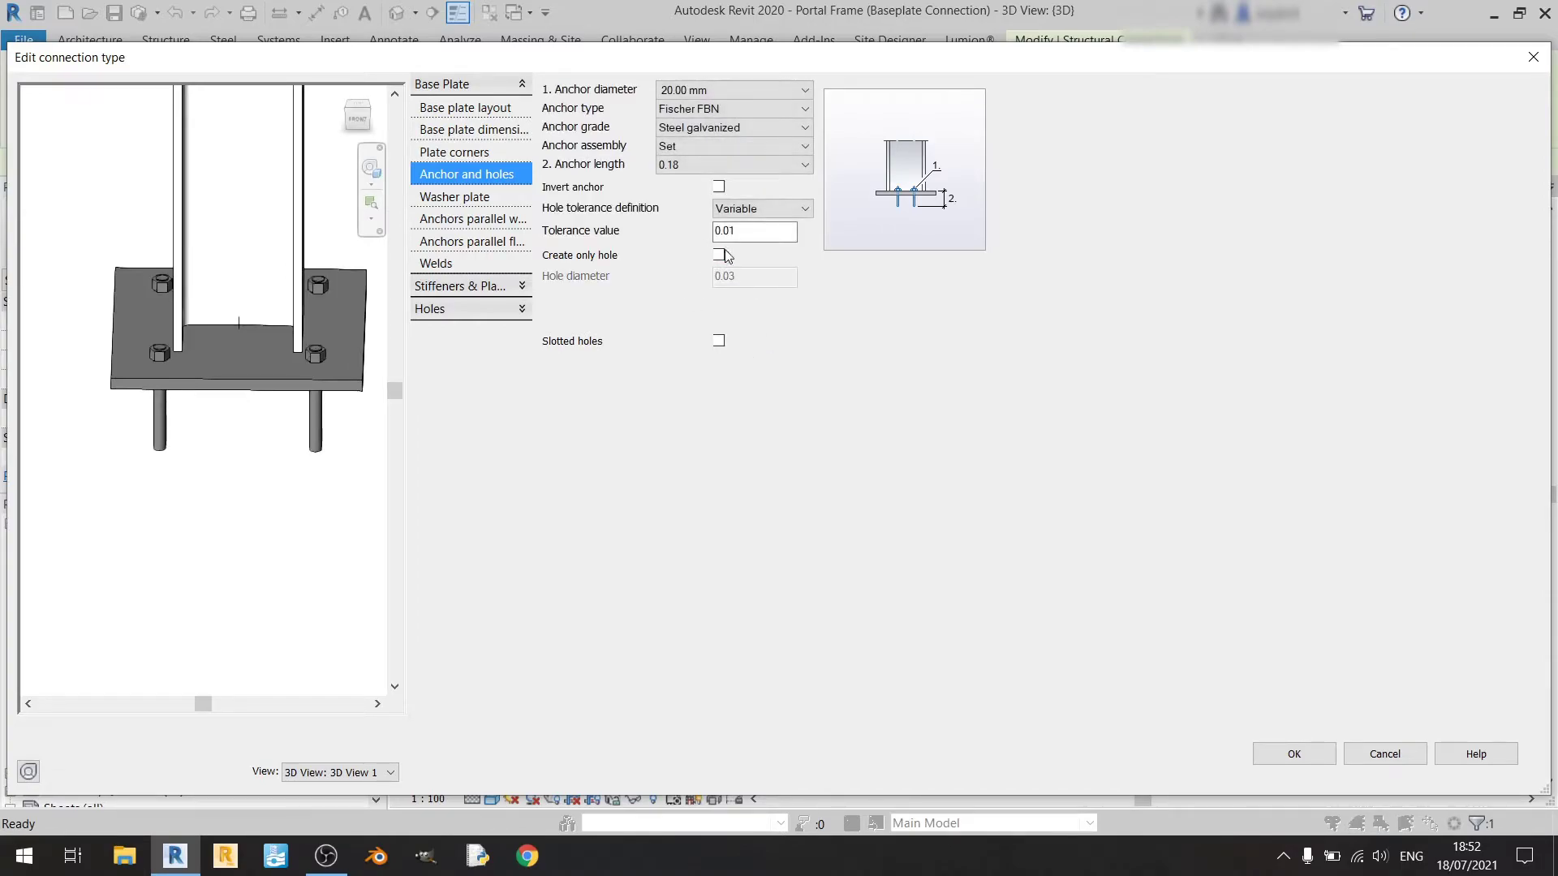
# Try slotted holes for the anchors, inspect the cuts in the base plate, and turn the option back off.
pyautogui.click(719, 342)
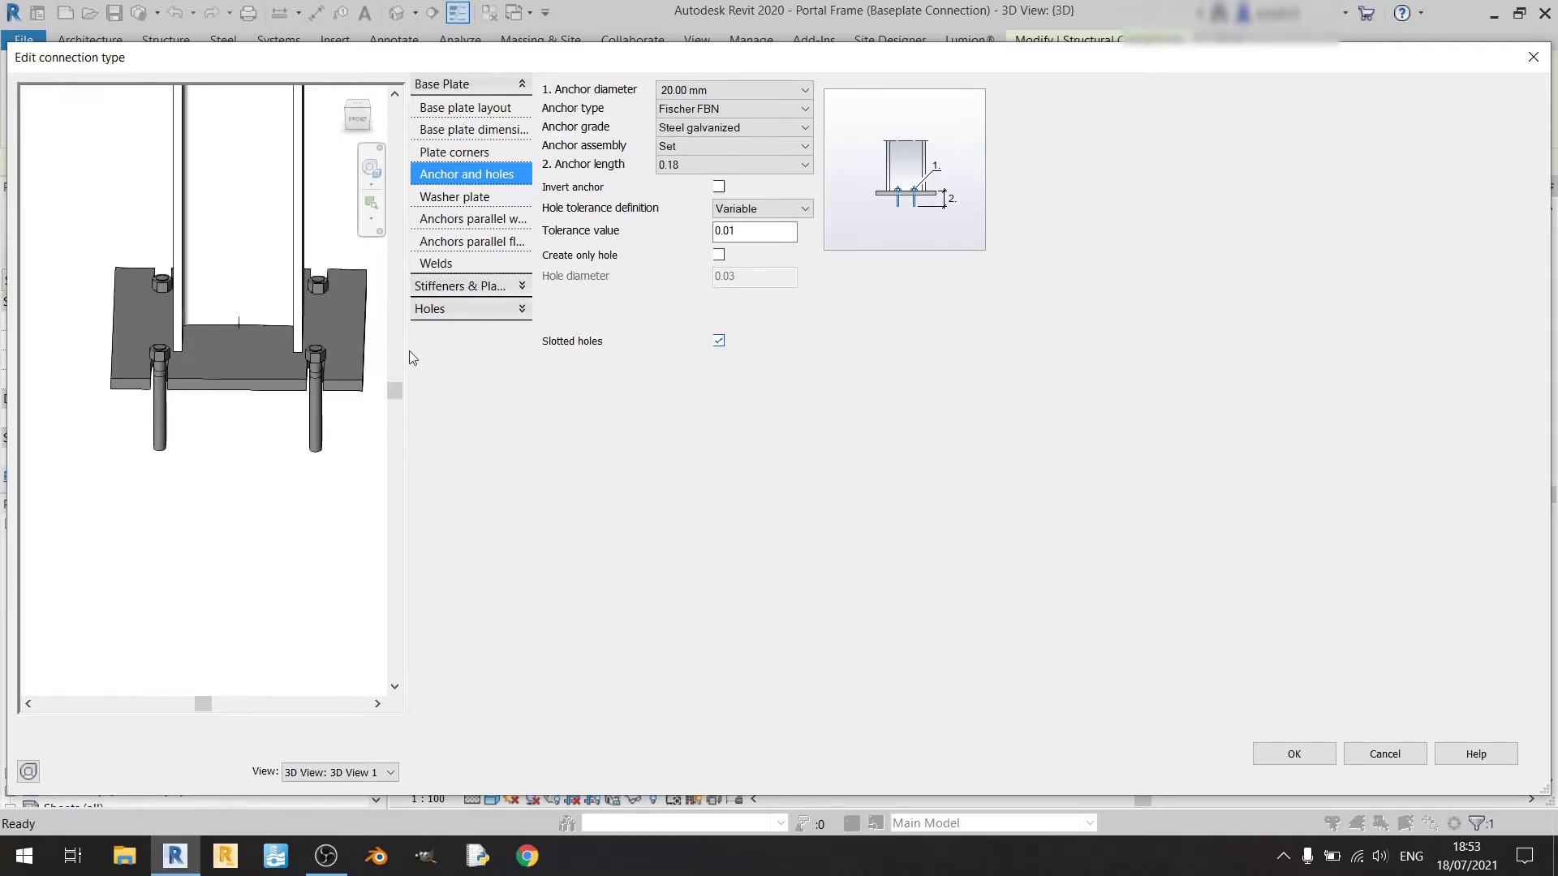
pyautogui.scroll(4, 110, 344)
pyautogui.keyDown('shift'); pyautogui.moveTo(110, 345); pyautogui.dragTo(223, 553, button='middle'); pyautogui.keyUp('shift')
pyautogui.scroll(3, 195, 379)
pyautogui.moveTo(195, 380); pyautogui.dragTo(195, 458, button='middle')
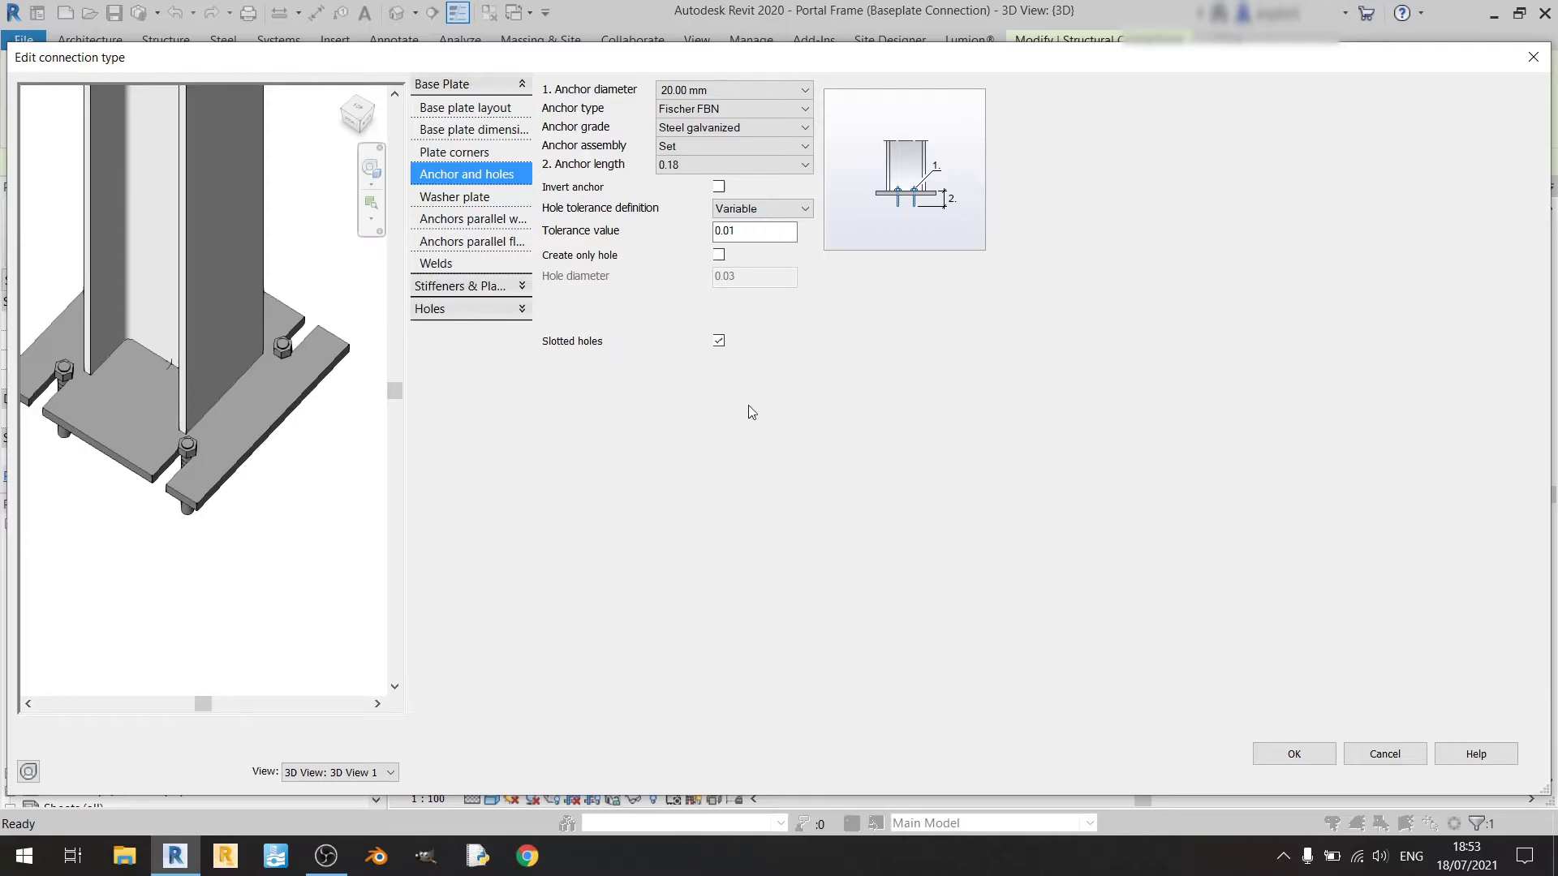
pyautogui.click(719, 341)
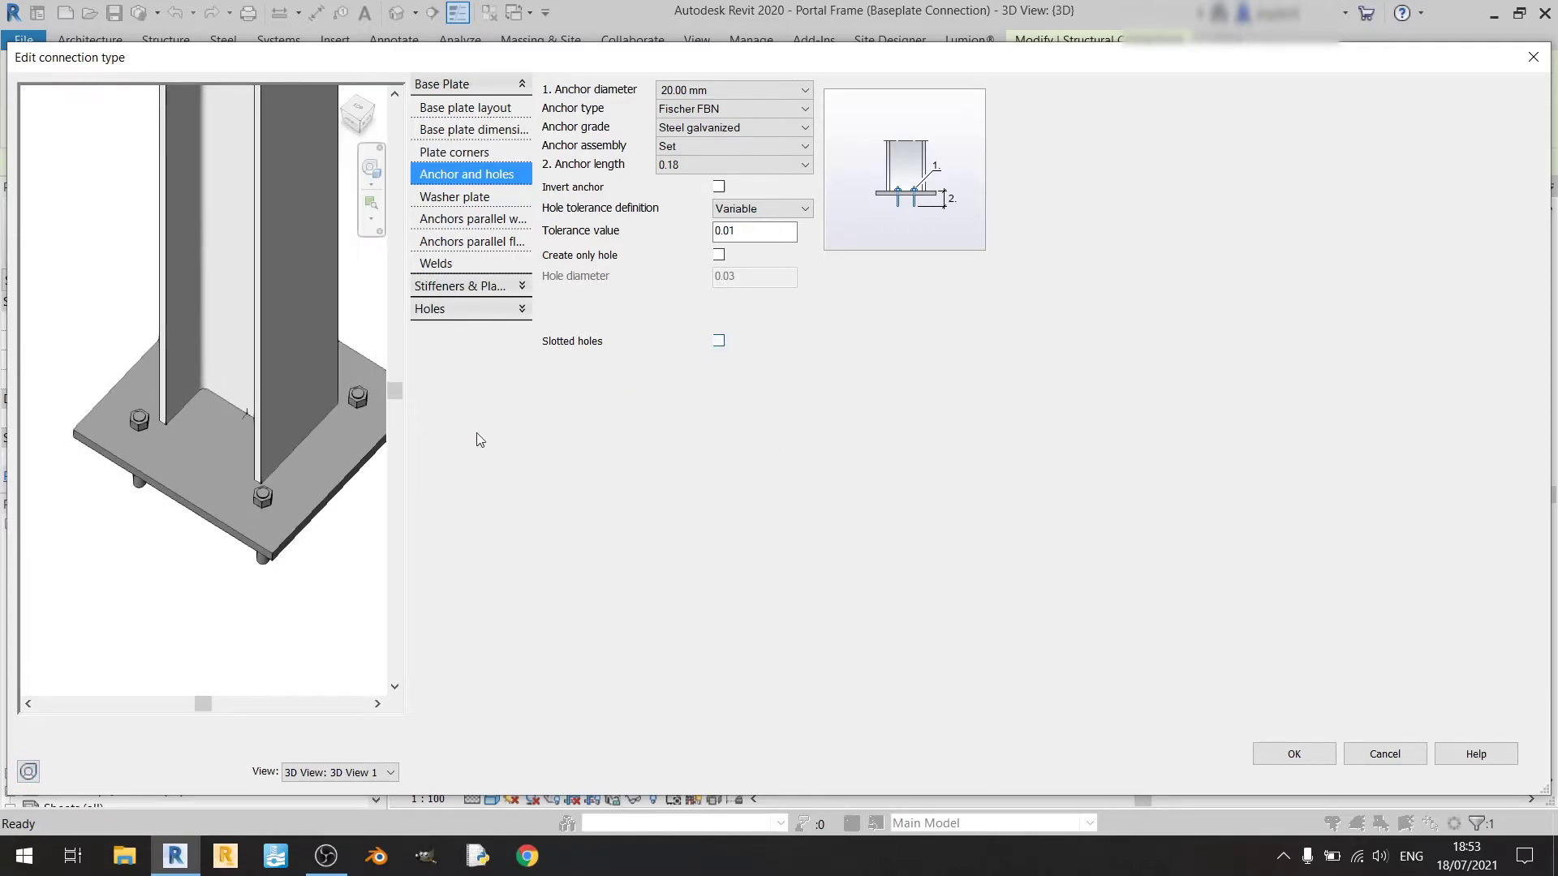
pyautogui.moveTo(269, 523); pyautogui.dragTo(257, 553, button='middle')
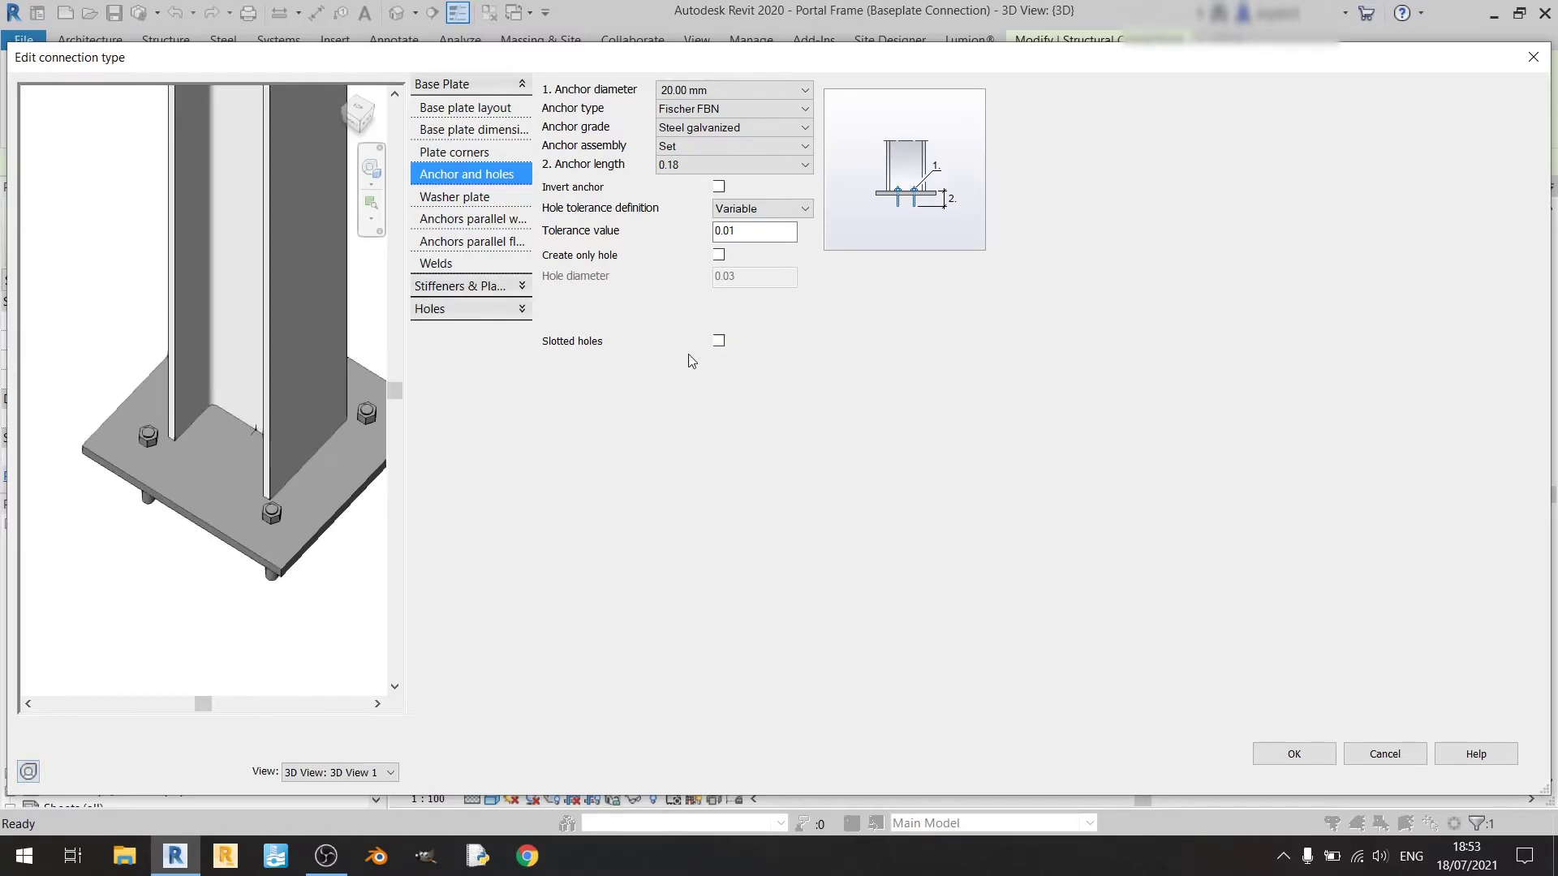
pyautogui.click(719, 341)
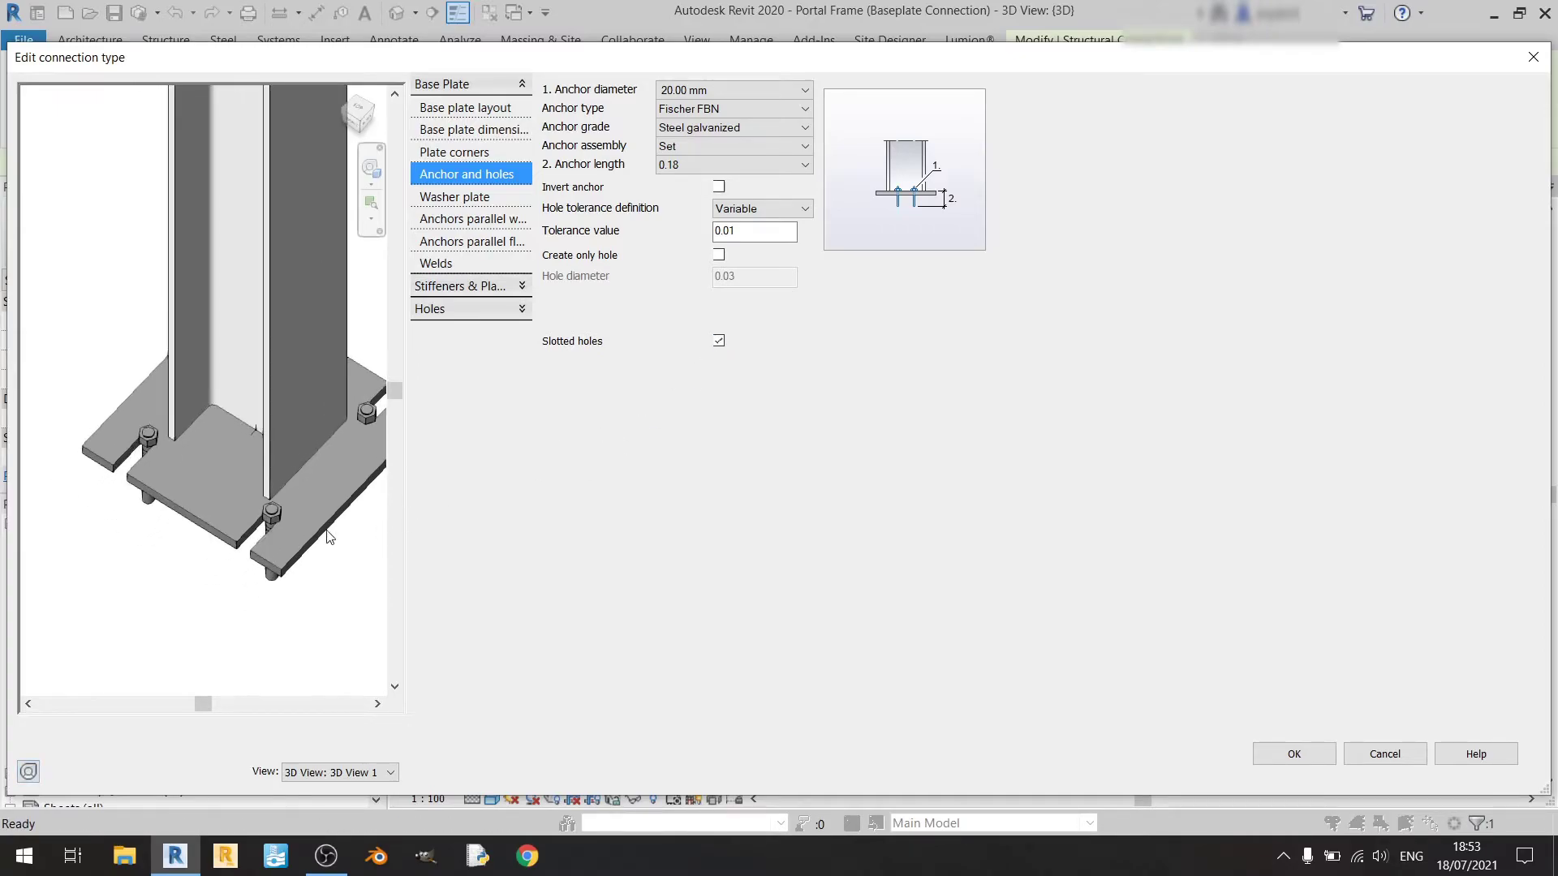
pyautogui.click(719, 341)
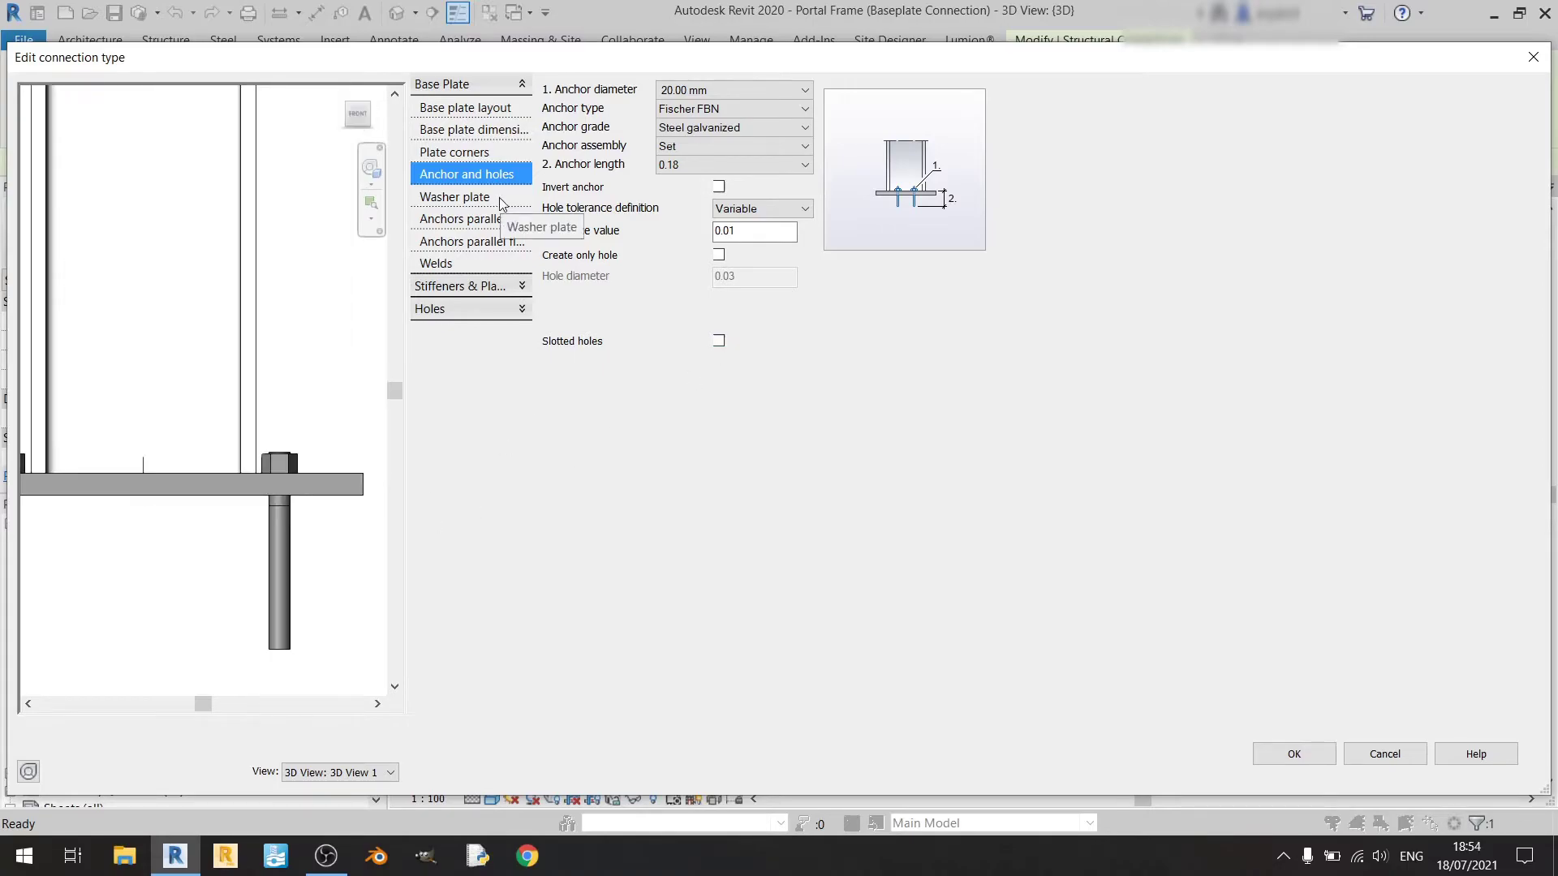
# Create washer plates on the base plate anchors and set their size to 0.05.
pyautogui.click(499, 197)
pyautogui.click(720, 91)
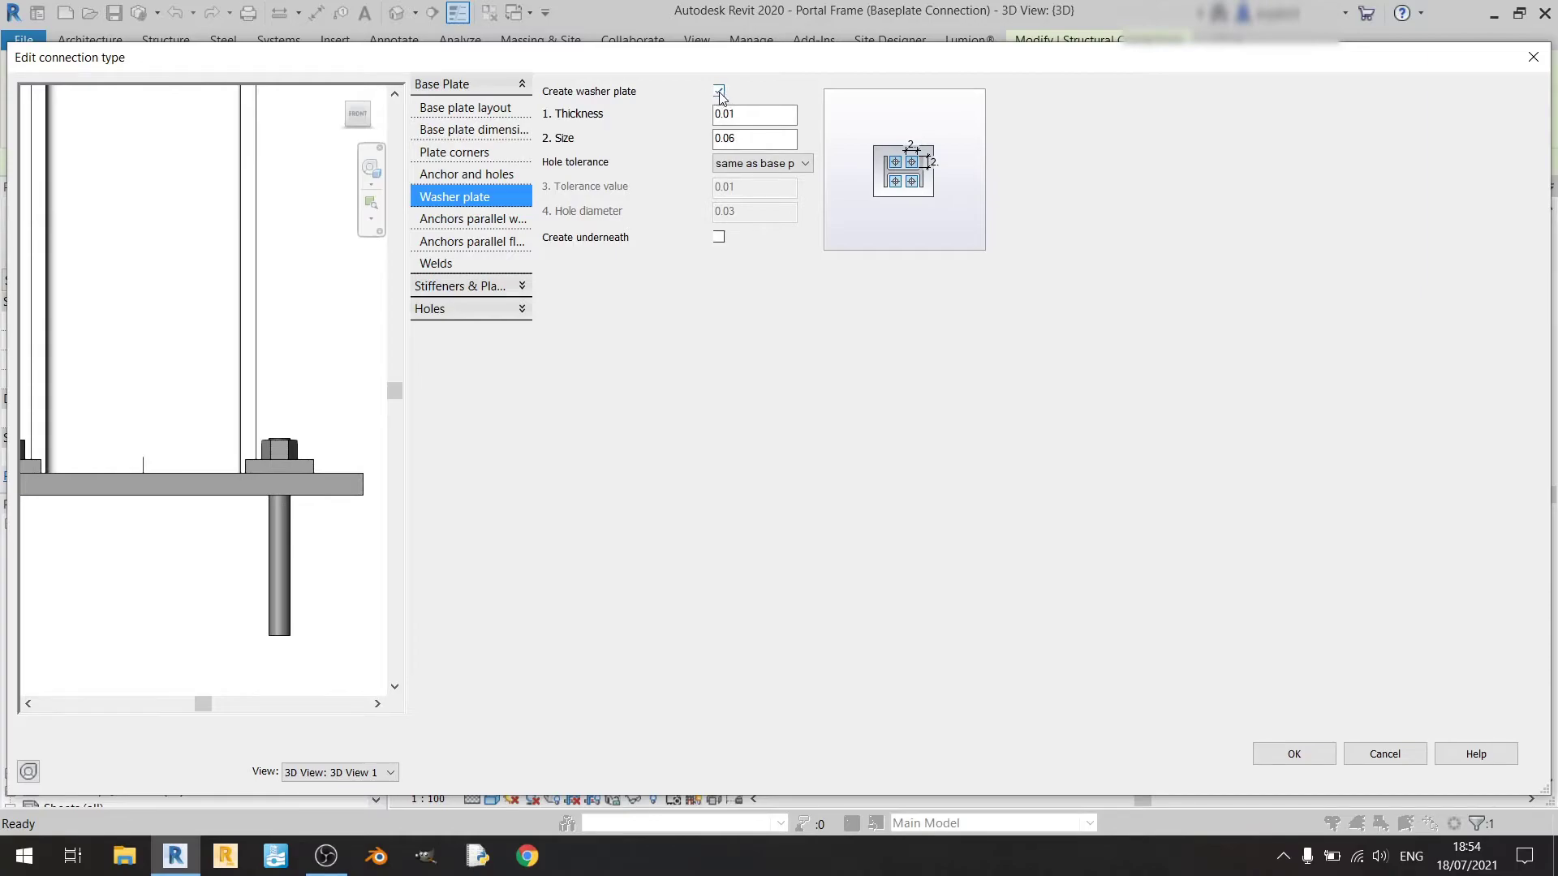
pyautogui.click(749, 113)
pyautogui.doubleClick(752, 115)
pyautogui.doubleClick(766, 137)
pyautogui.write('0')
pyautogui.press('Return')
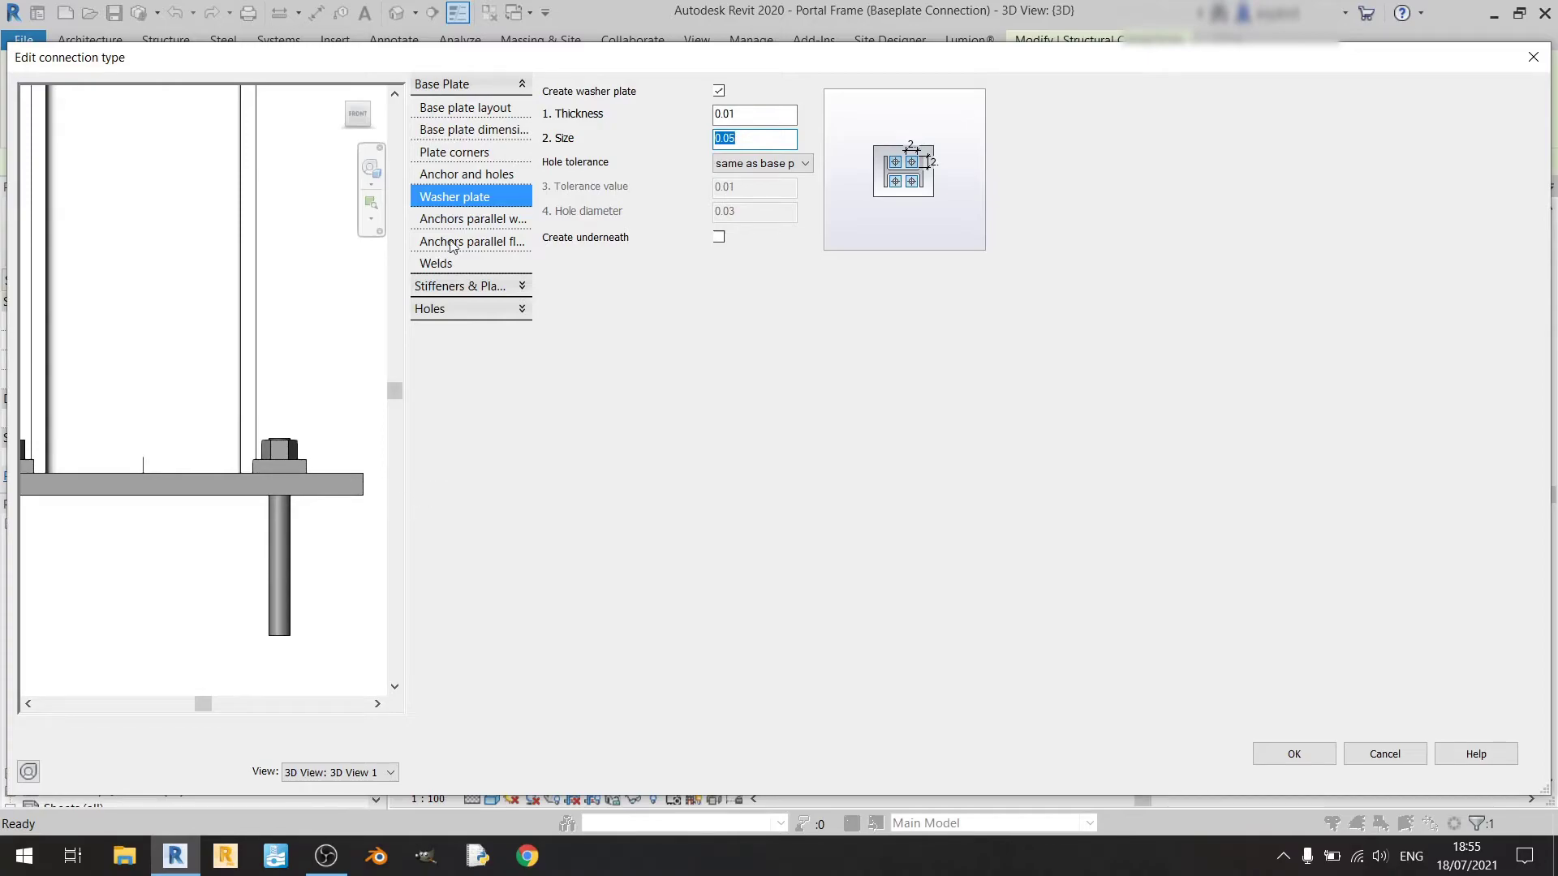
# Try the variable hole tolerance for the washer plates and return it to same as base plate.
pyautogui.click(759, 165)
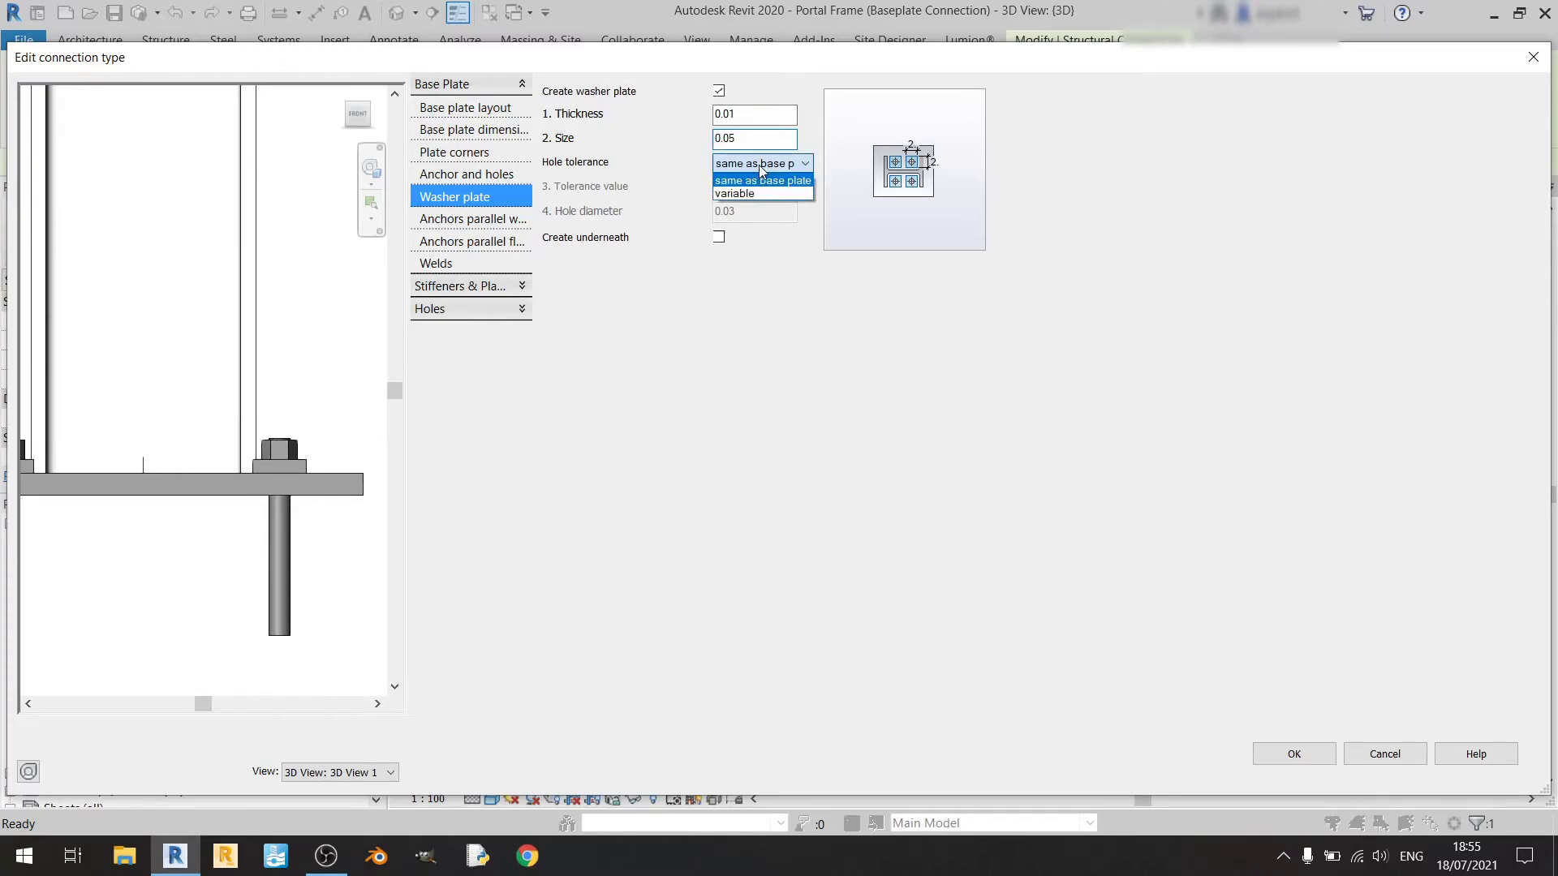
pyautogui.press('Down')
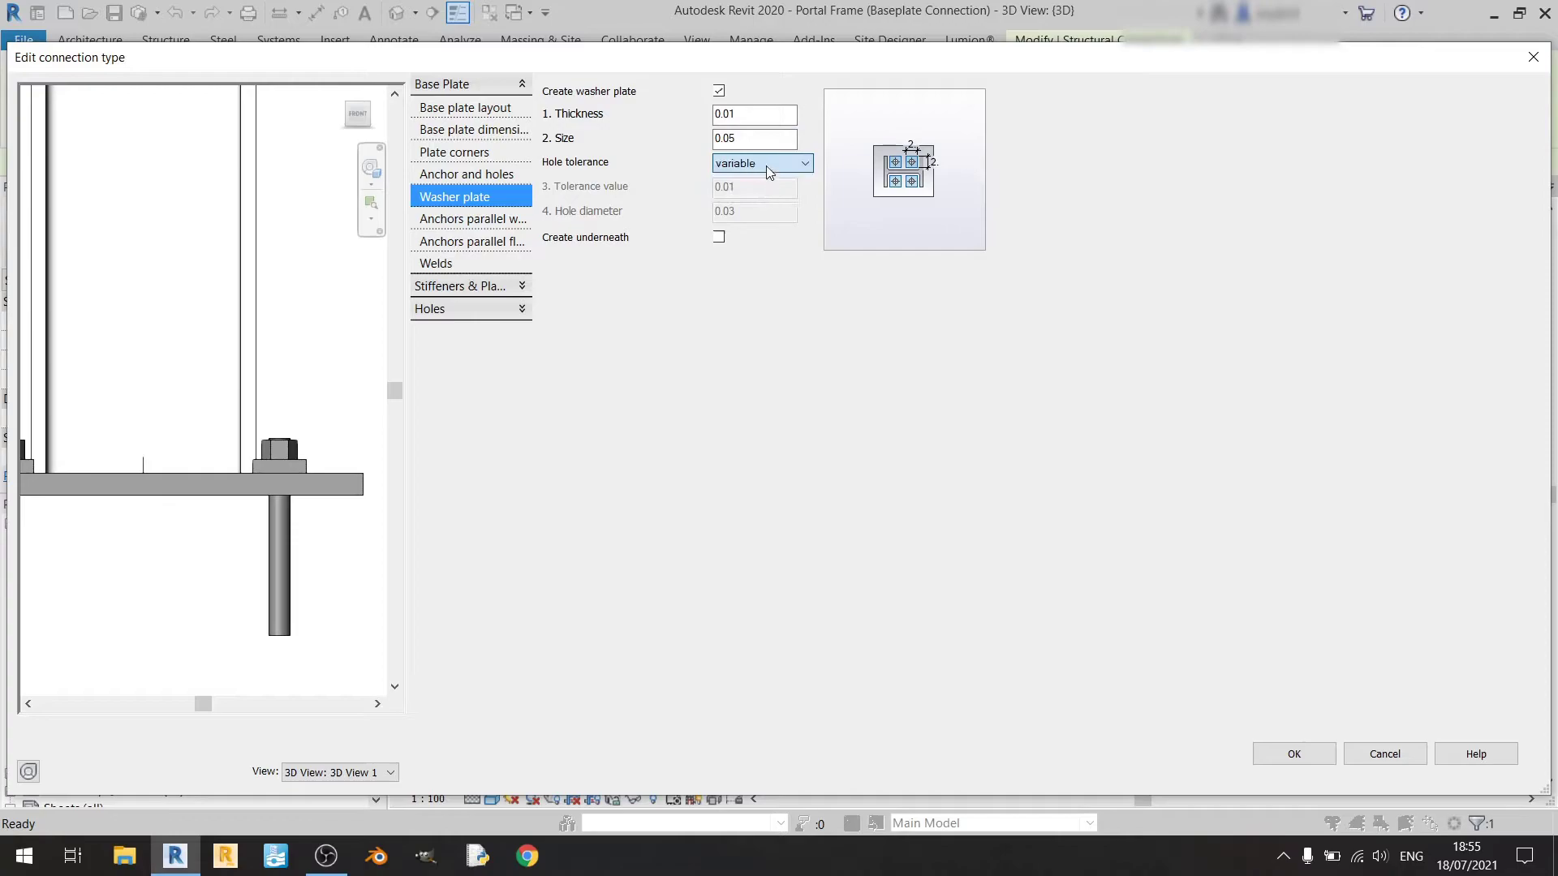
pyautogui.click(769, 181)
pyautogui.click(773, 163)
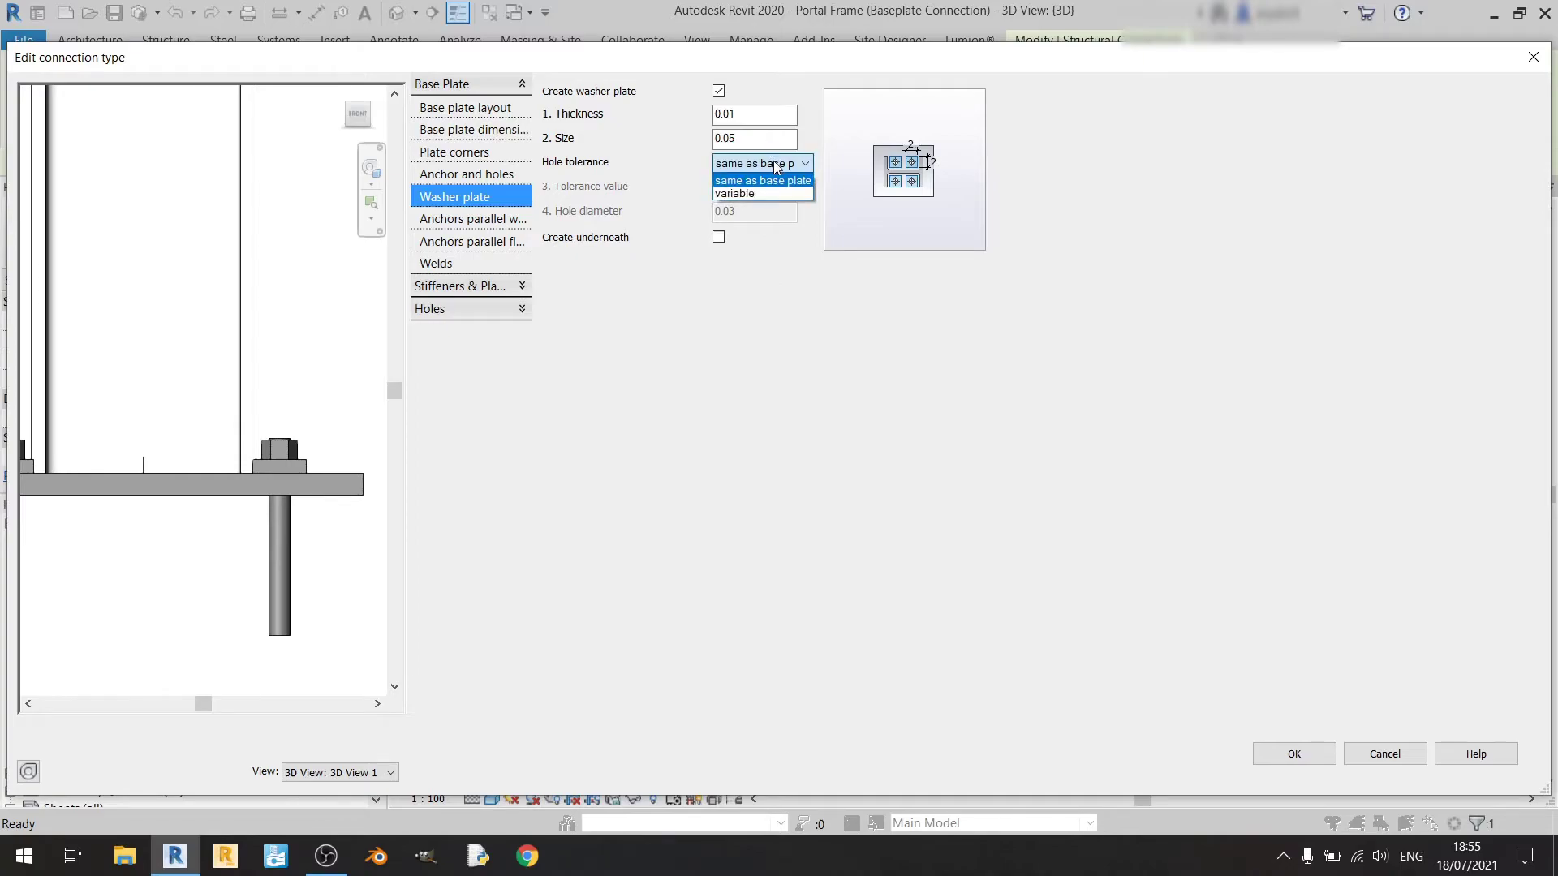
pyautogui.click(771, 180)
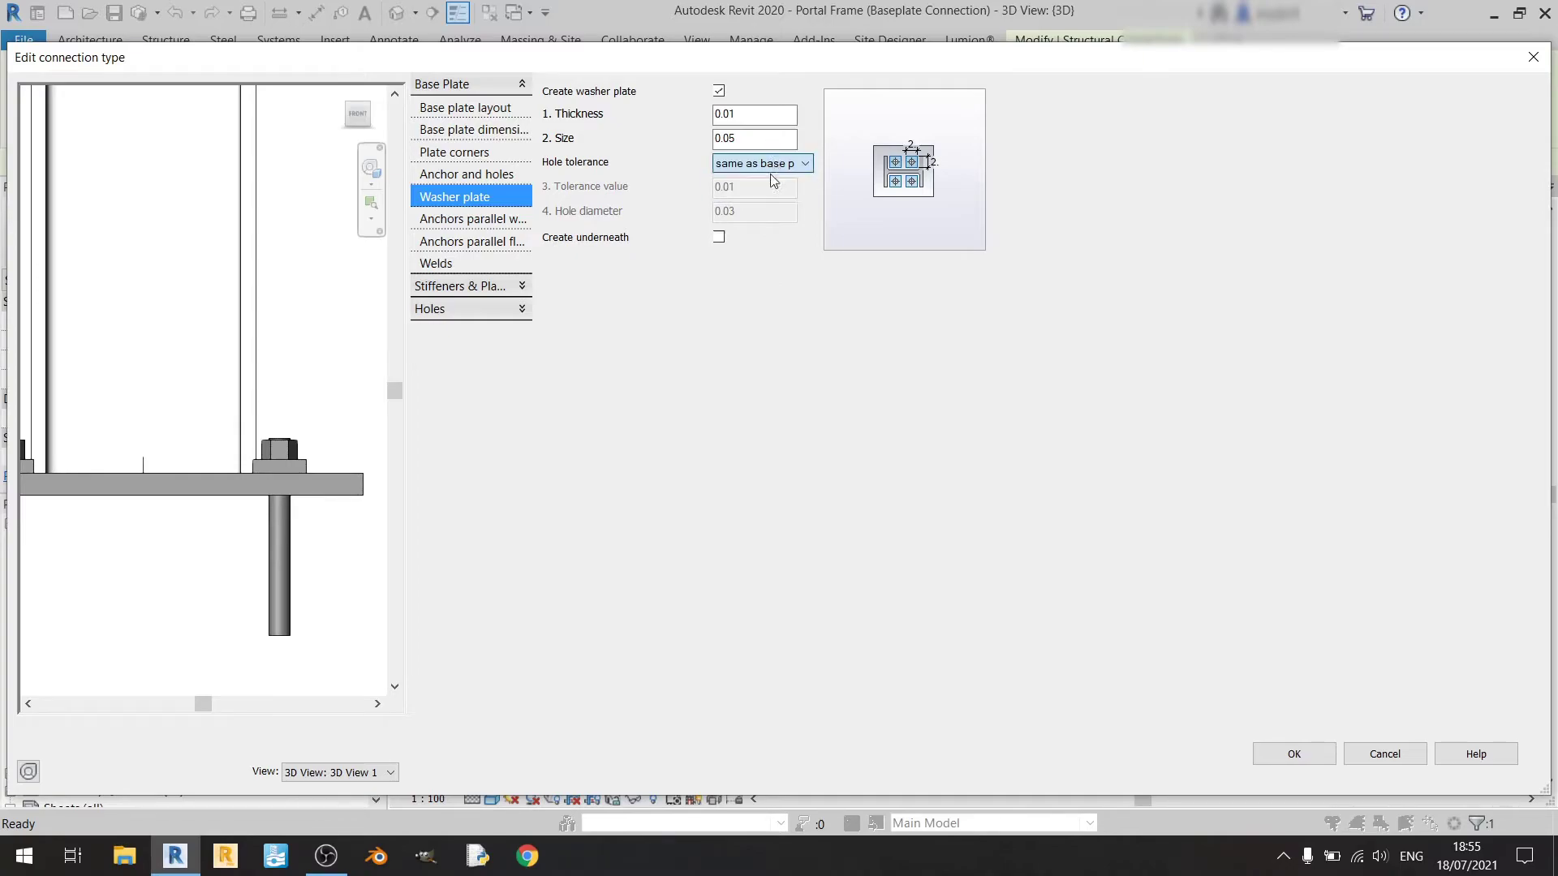
# Try creating the washer plates underneath the base plate, inspect them, and turn the option back off.
pyautogui.click(719, 238)
pyautogui.scroll(3, 282, 543)
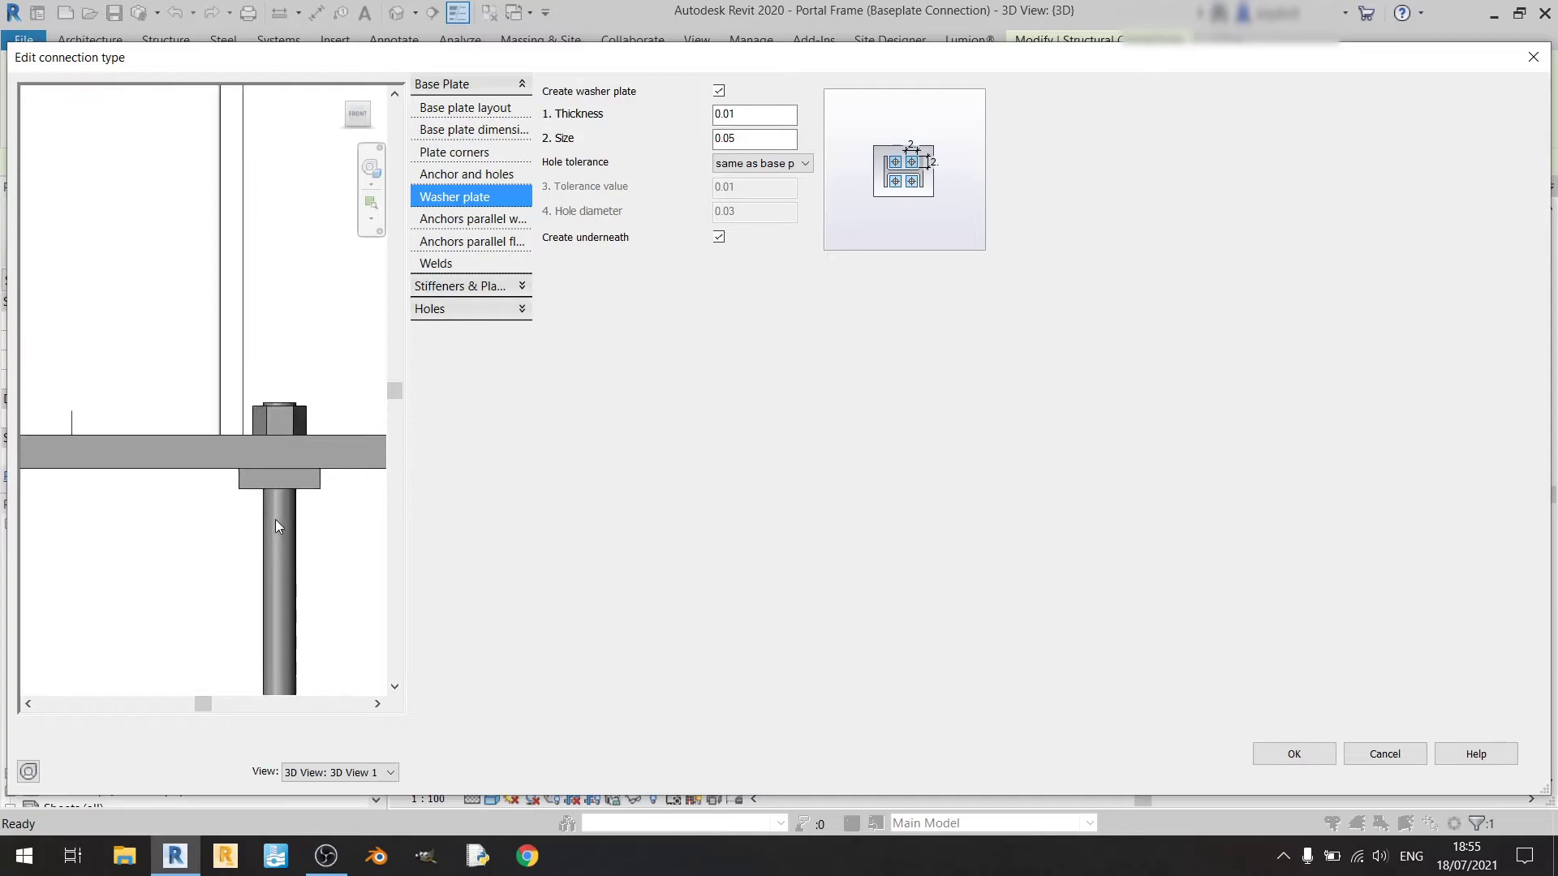
pyautogui.click(719, 237)
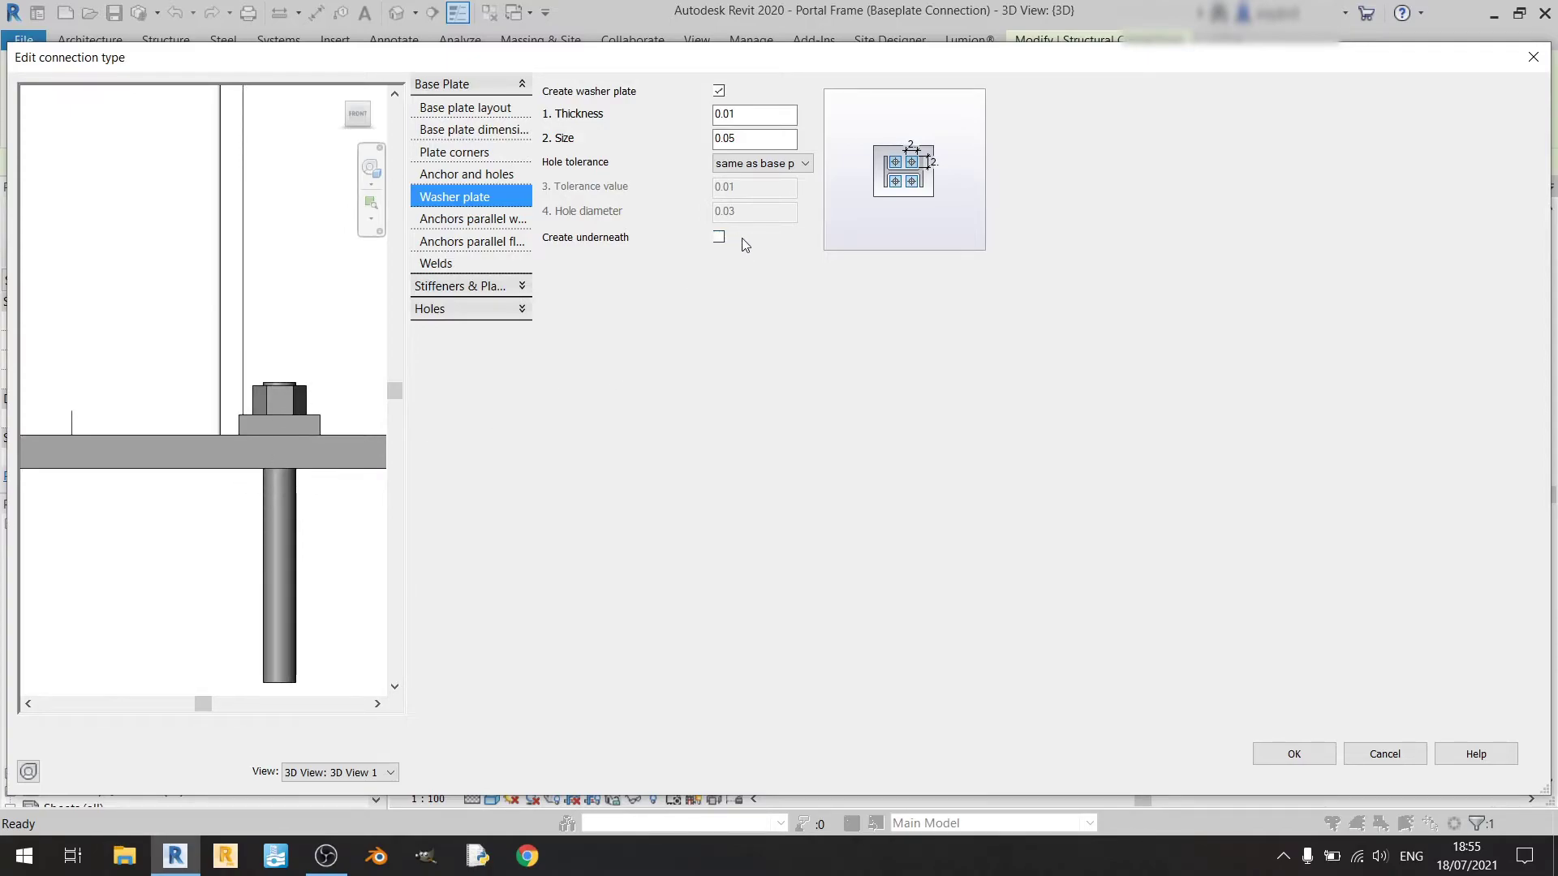
# Check the washer plates against the column flanges from above and set the washer plate size to 0.04.
pyautogui.click(717, 138)
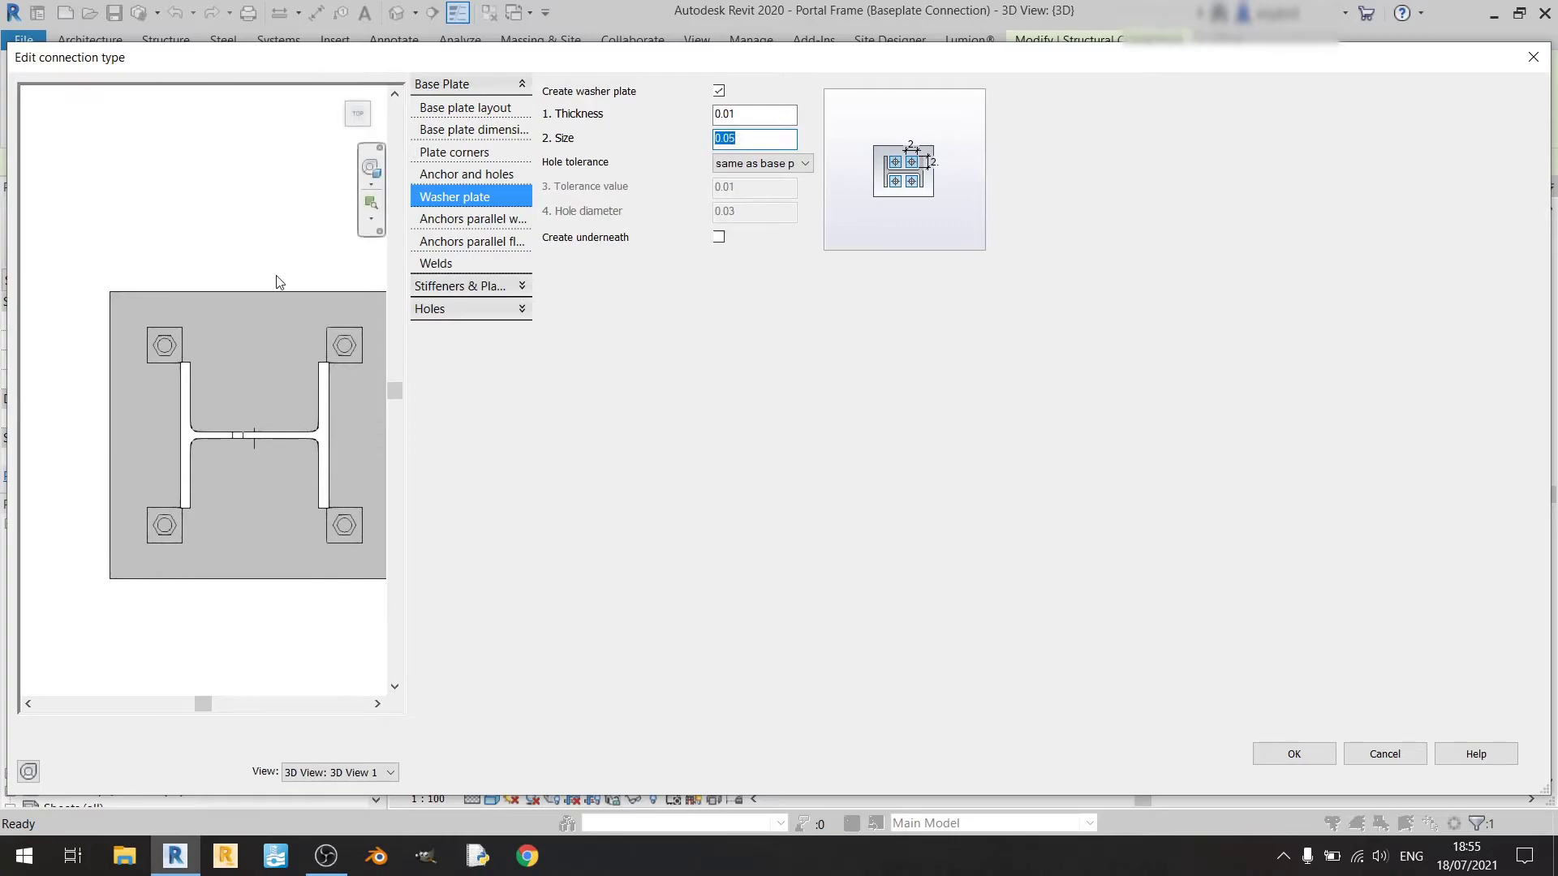
pyautogui.scroll(6, 181, 417)
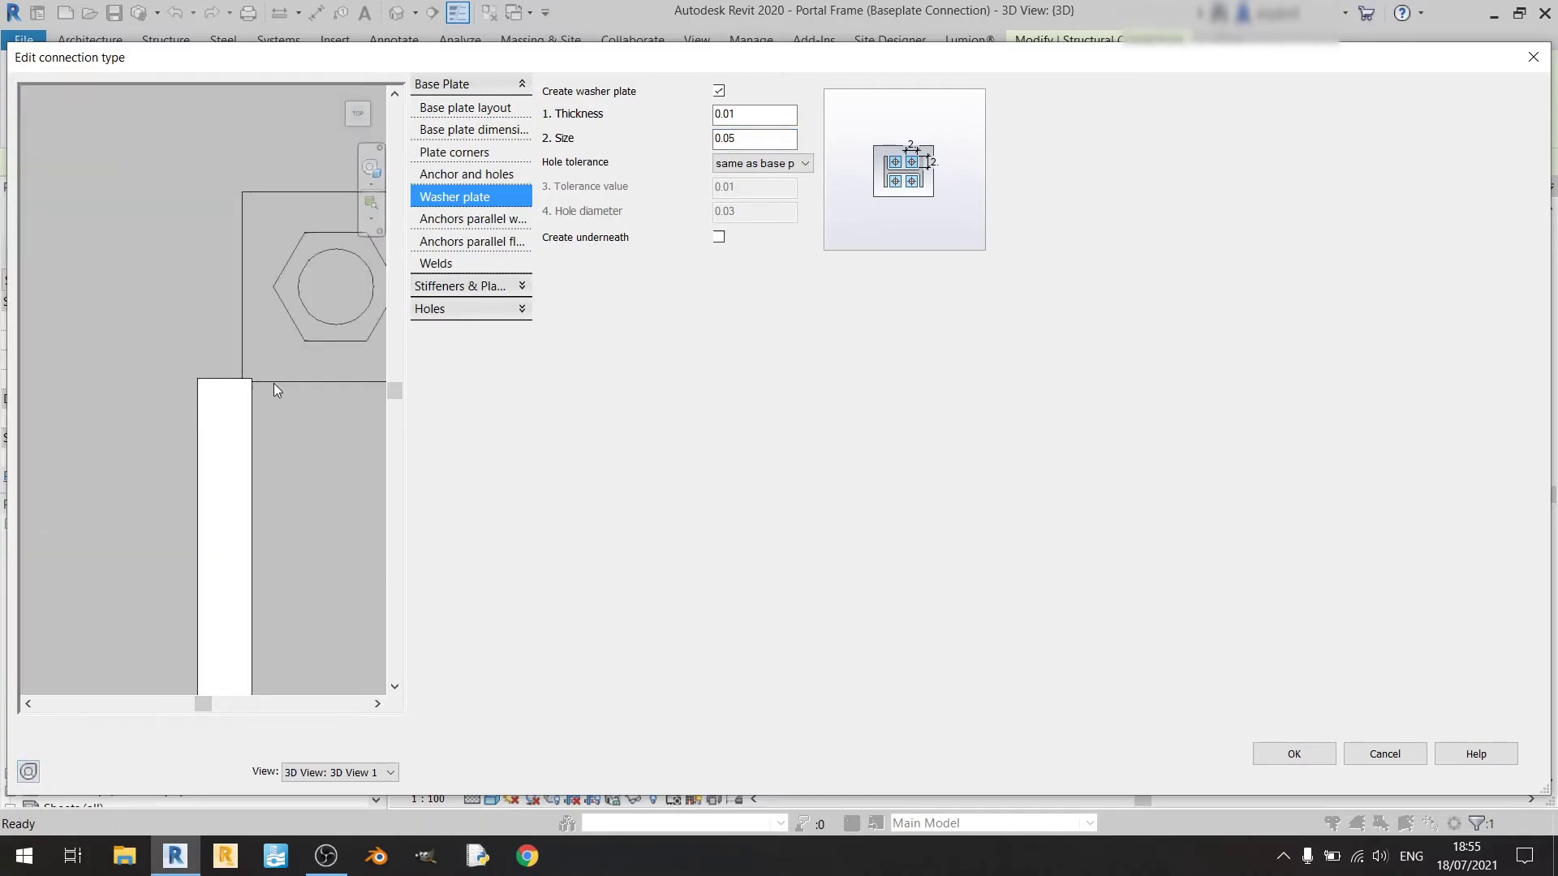
pyautogui.scroll(-5, 274, 383)
pyautogui.click(772, 140)
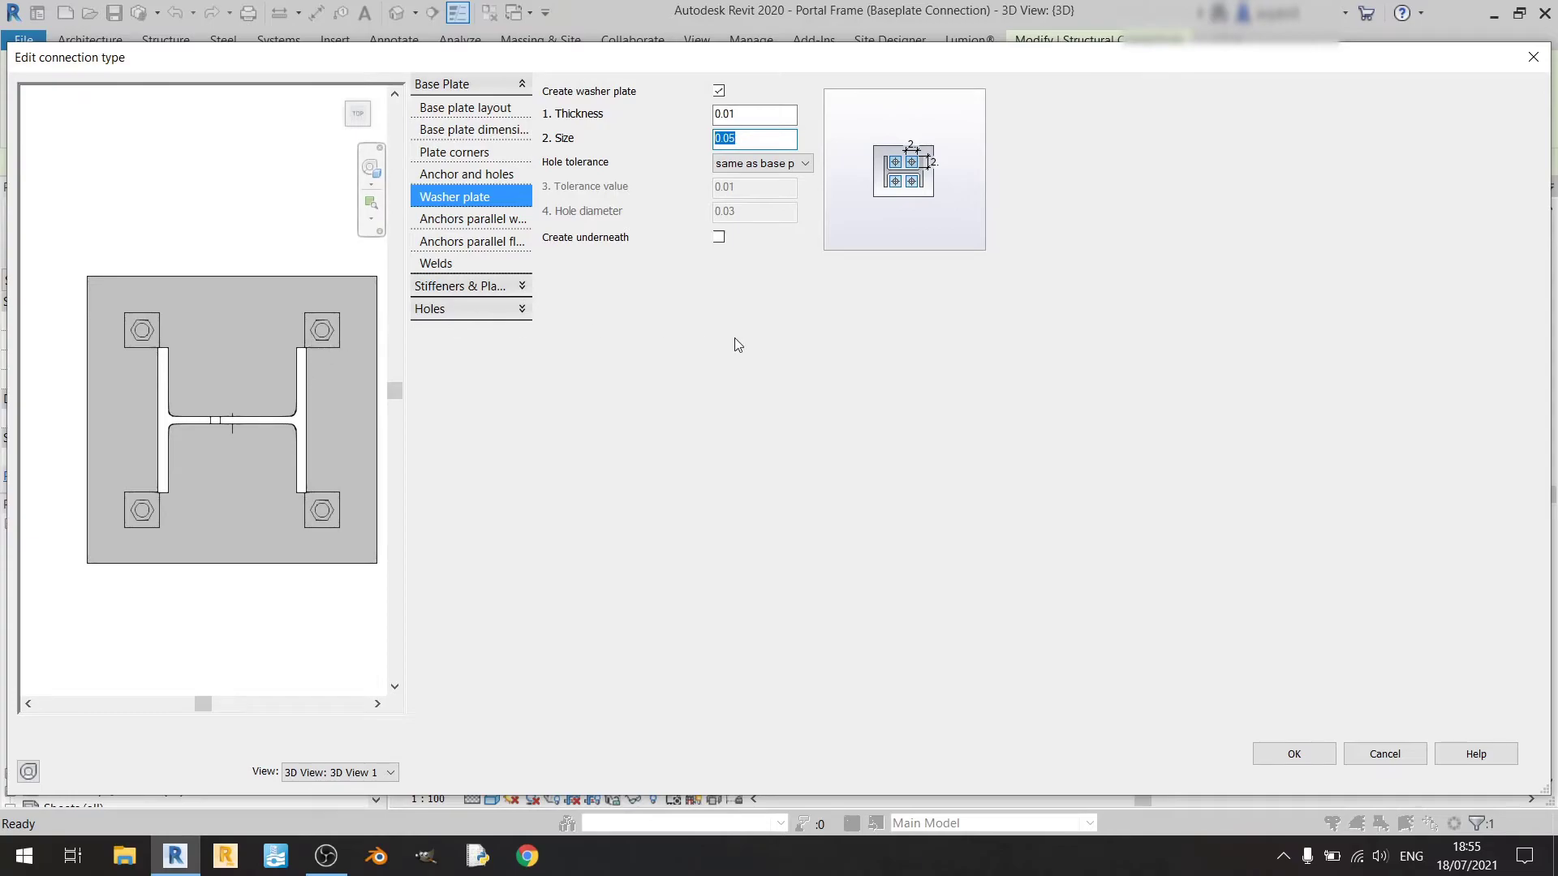
pyautogui.write('0.0')
pyautogui.press('Return')
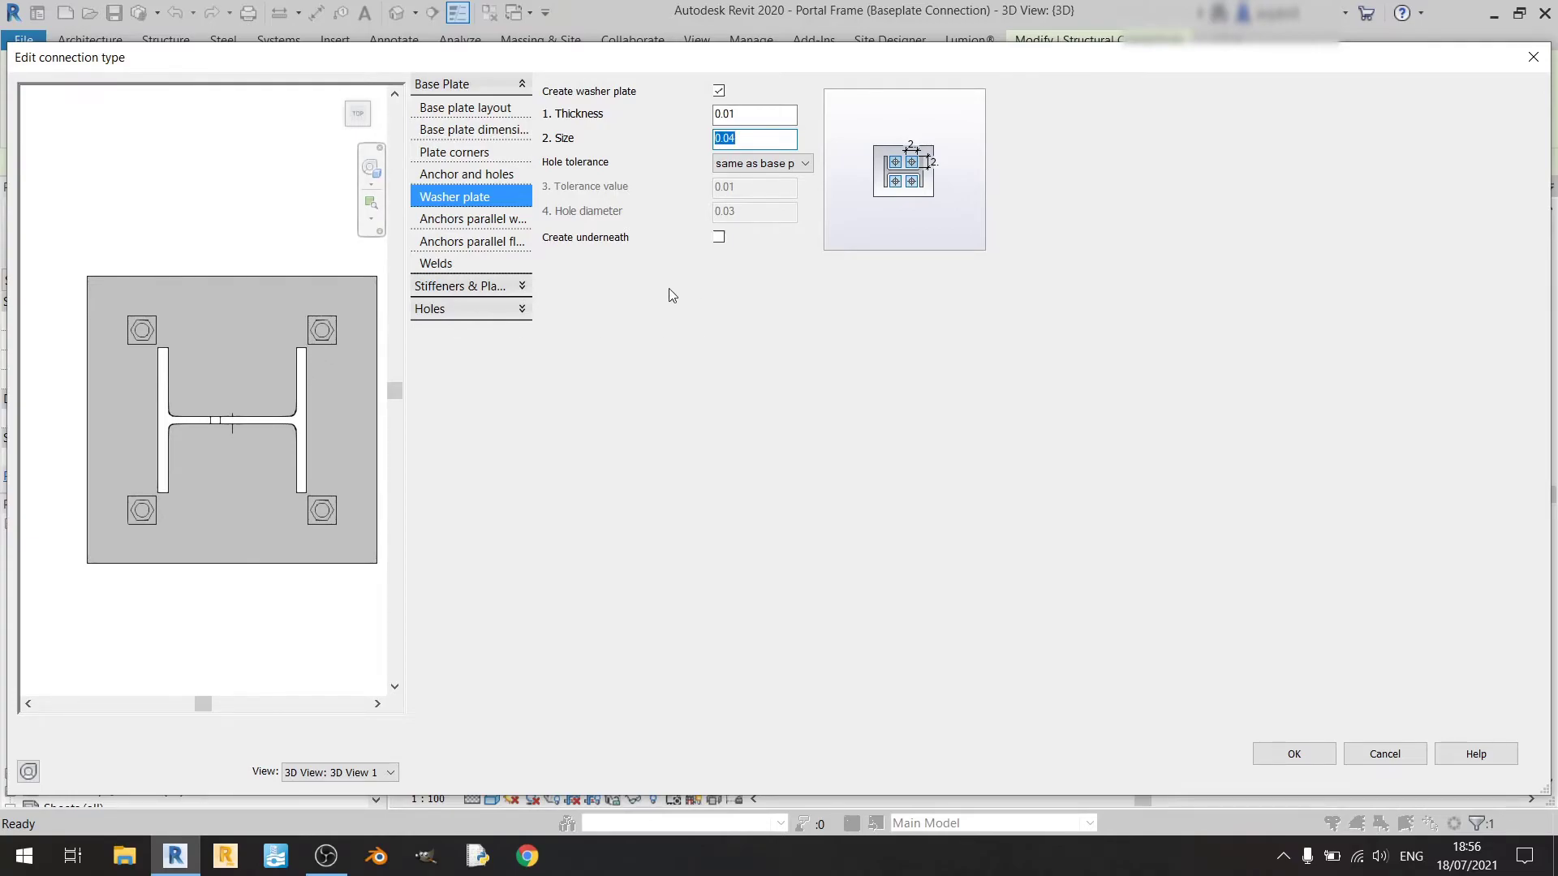
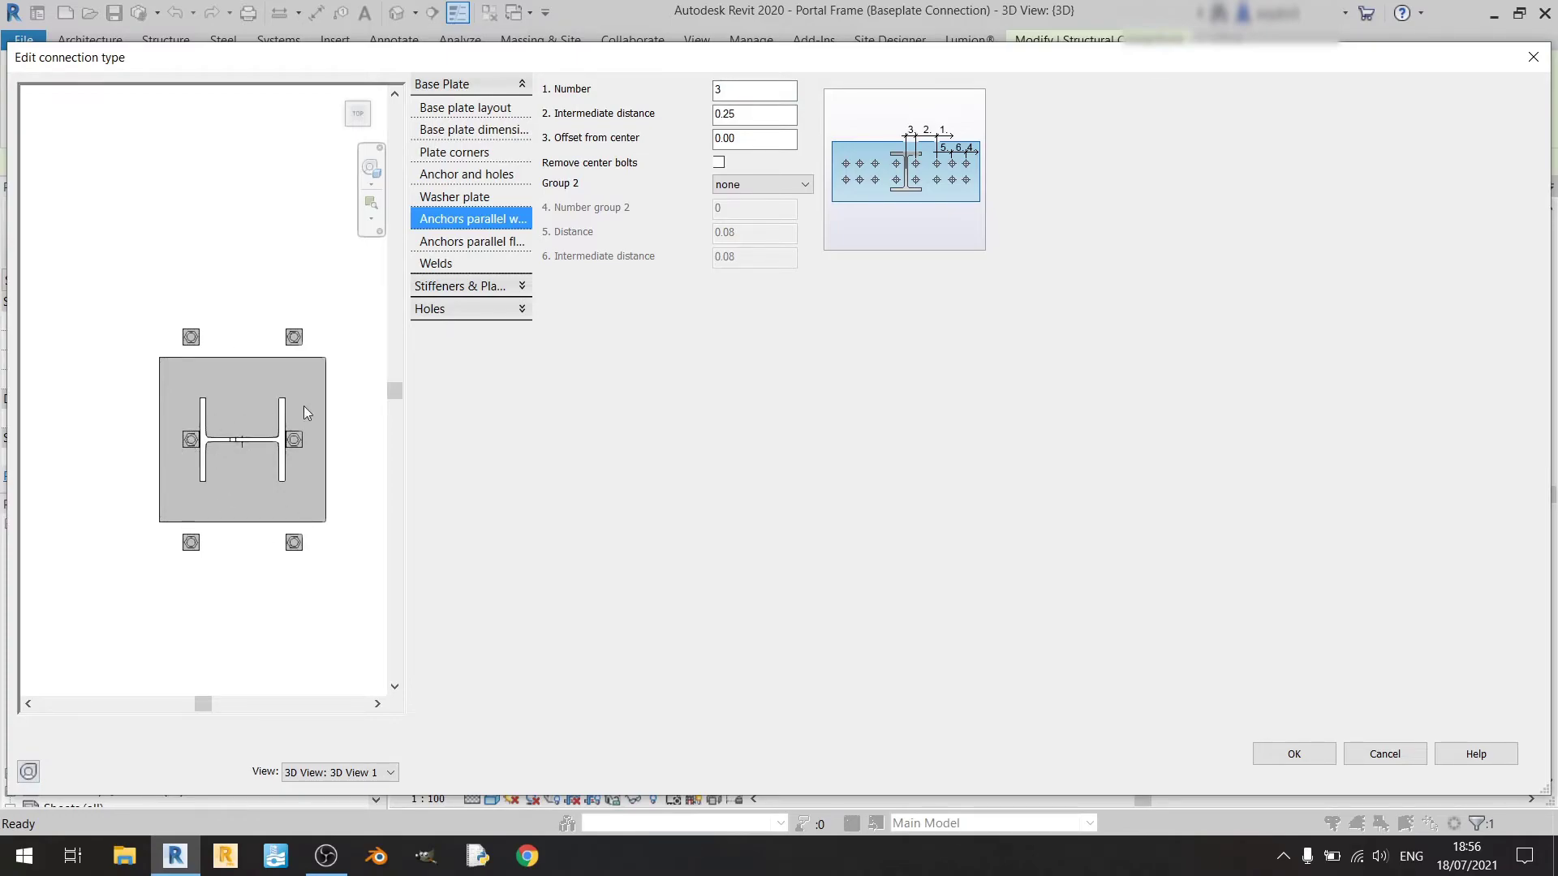
# Try 4 as the number of anchors parallel to the web and set it to 2.
pyautogui.press('Tab')
pyautogui.write('4')
pyautogui.press('Return')
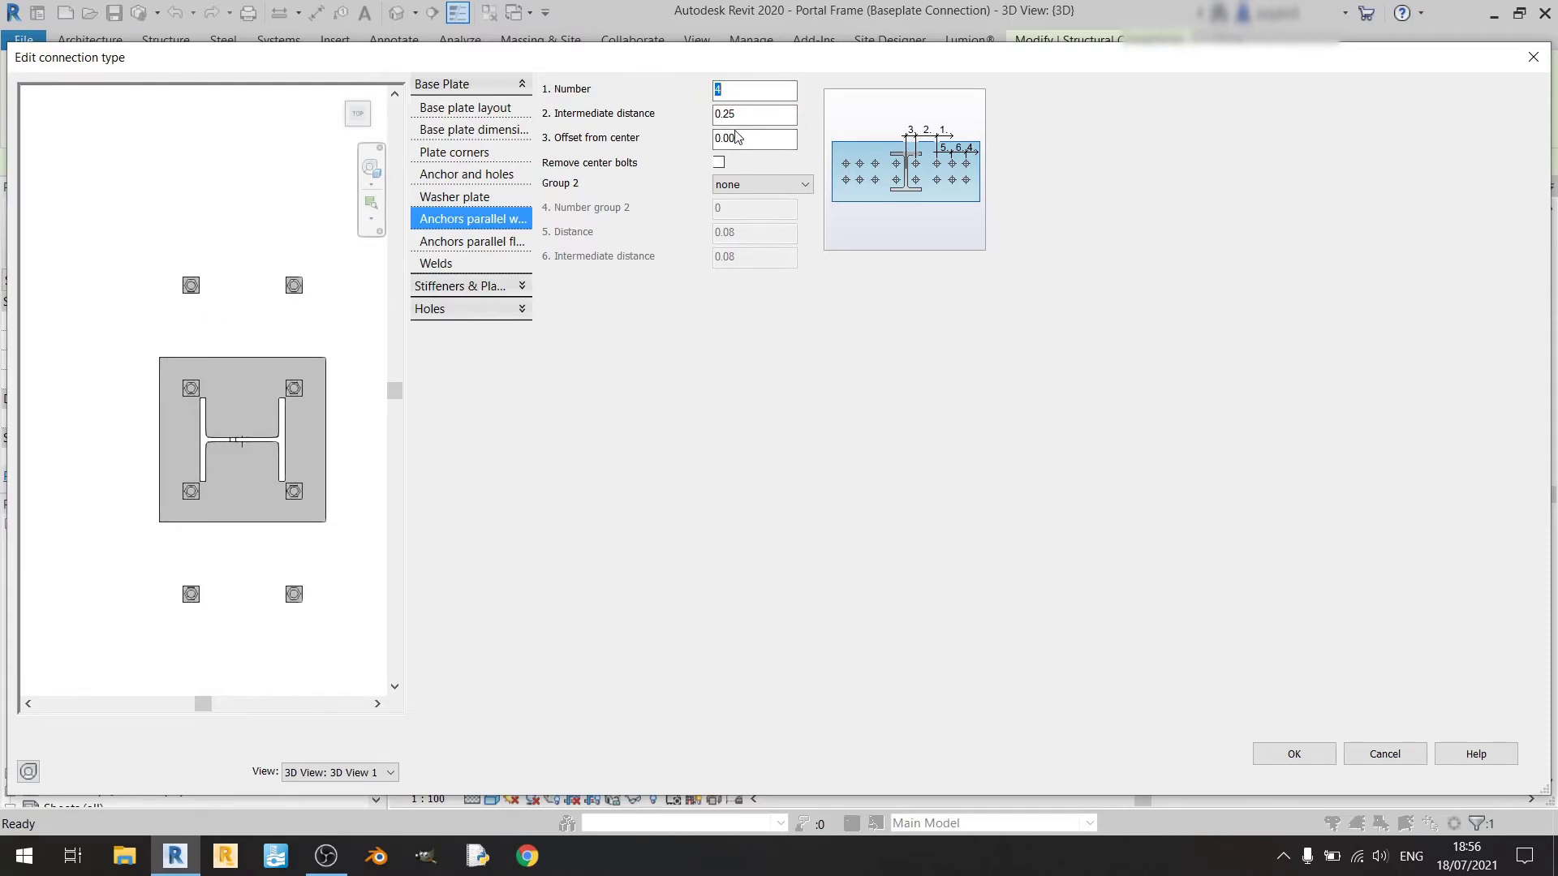
pyautogui.write('2')
pyautogui.press('Return')
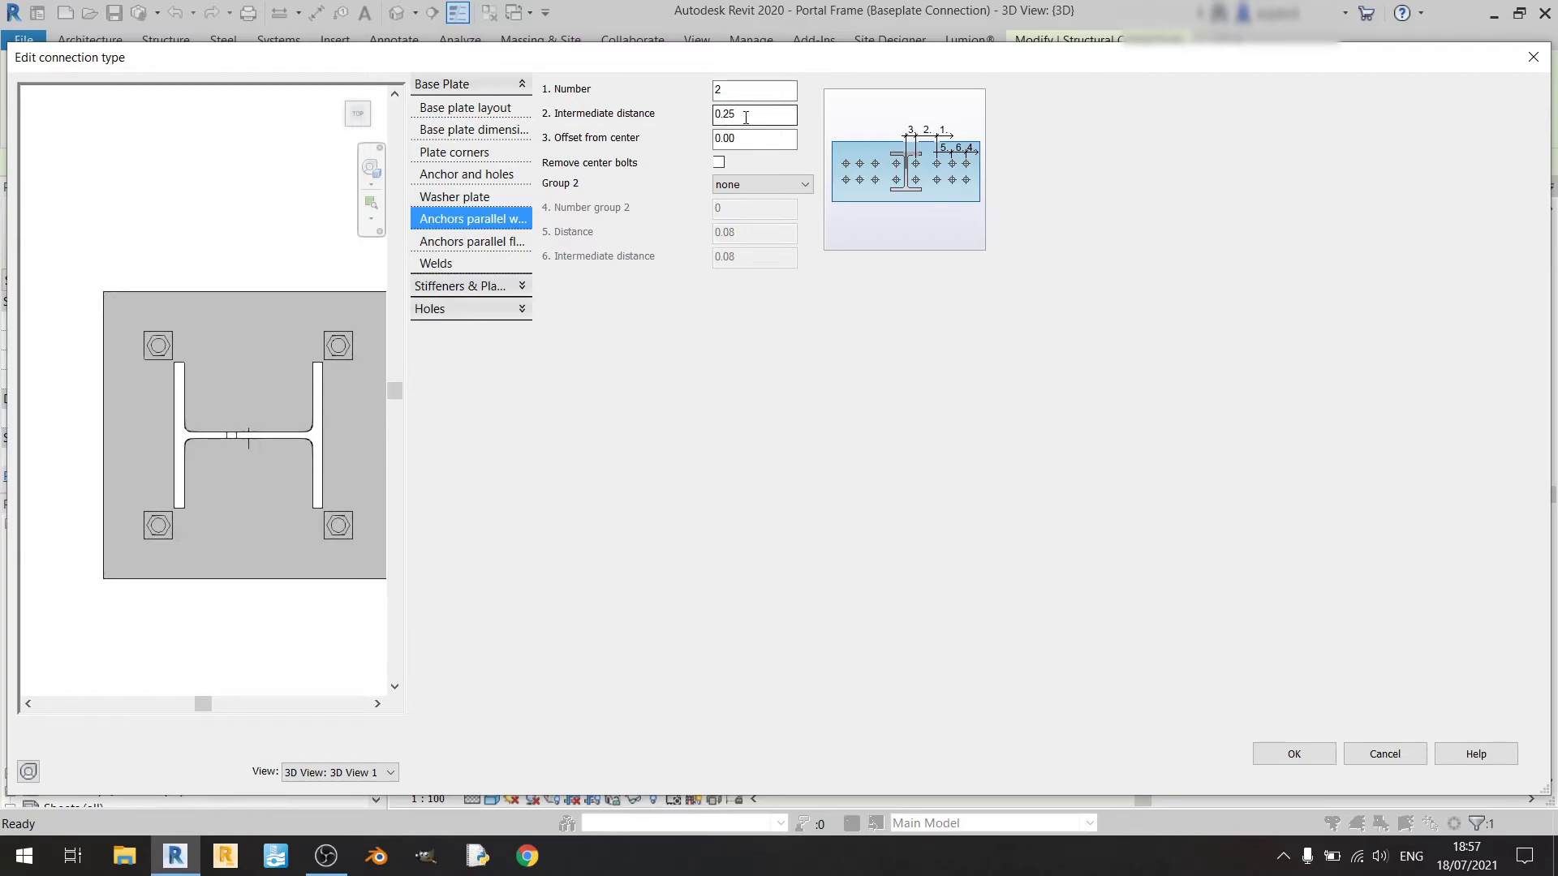
# Set the intermediate distance of the anchors parallel to the web to 0.30.
pyautogui.click(745, 117)
pyautogui.write('0.')
pyautogui.press('Return')
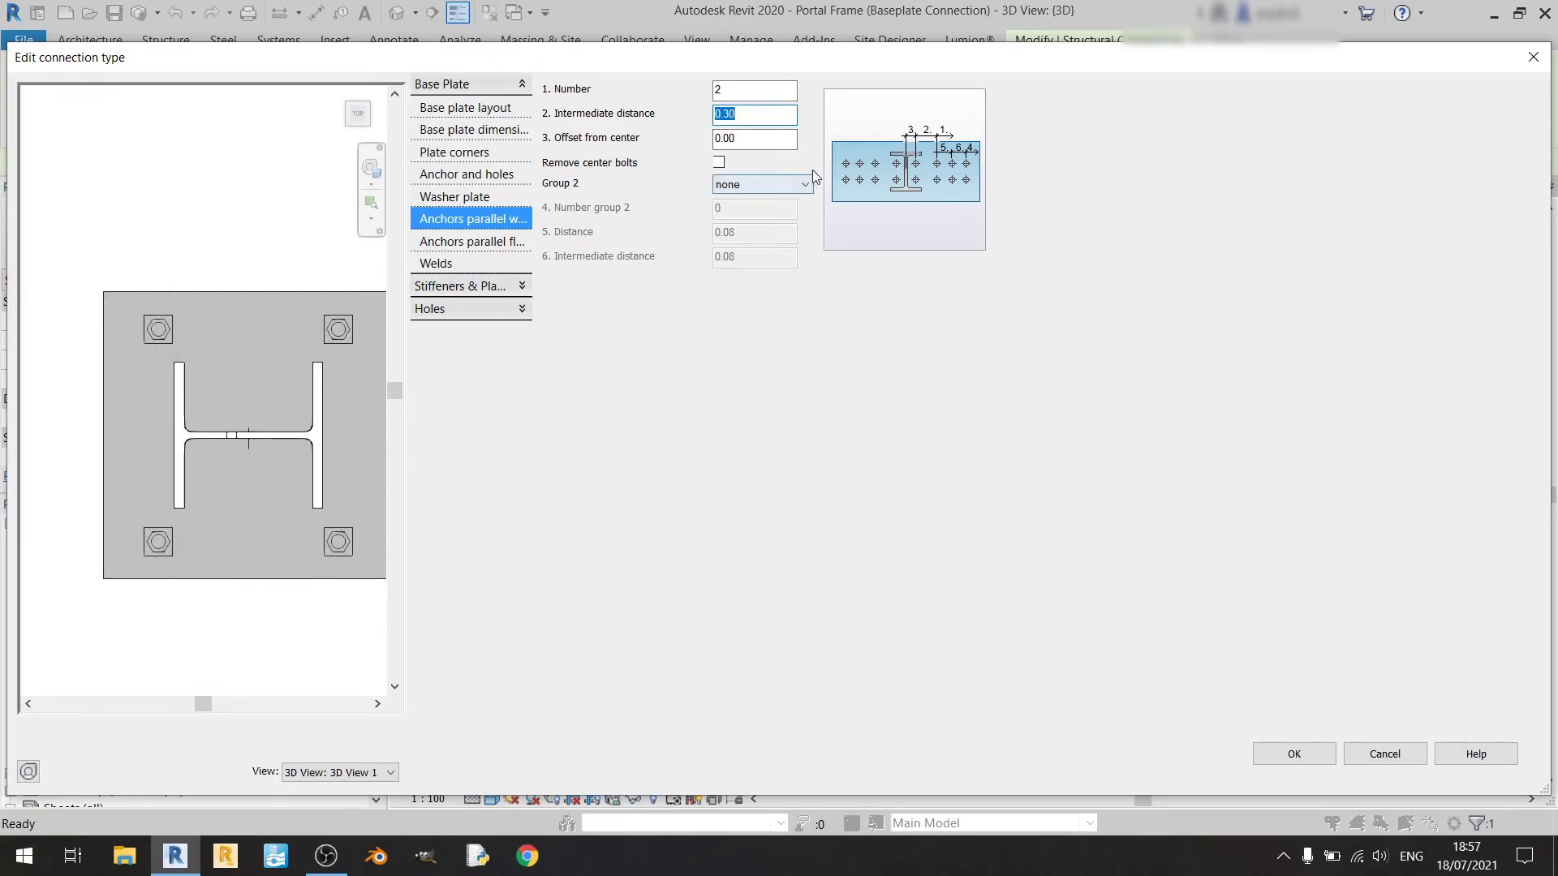
# Try anchor offsets from center of 0.30 and -0.30, restore the offset to 0, and check the option to remove center bolts.
pyautogui.click(794, 145)
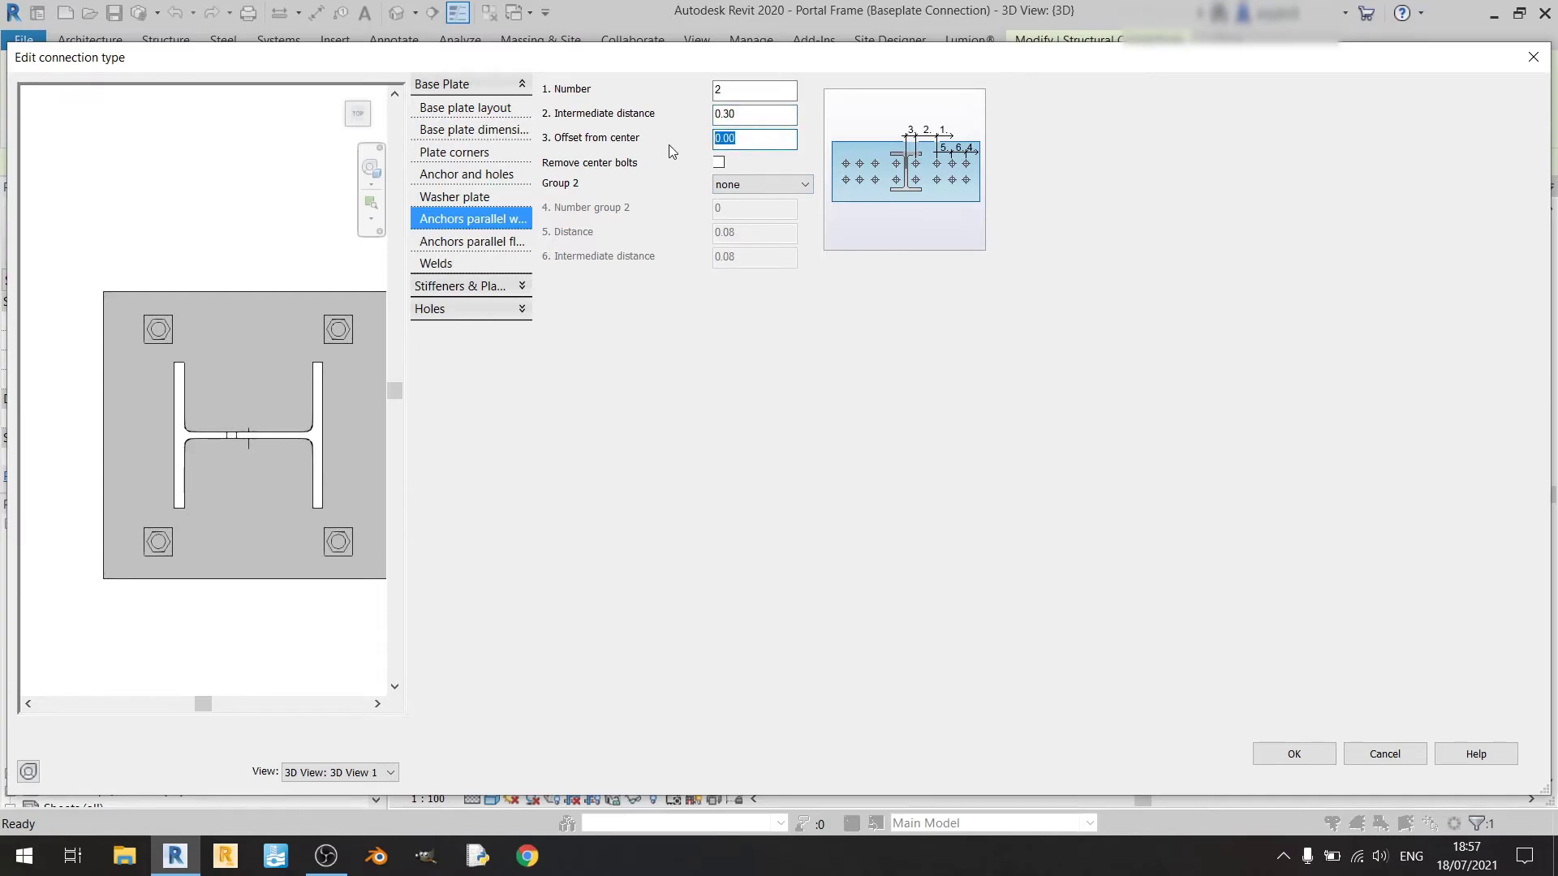
pyautogui.scroll(2, 182, 397)
pyautogui.scroll(-3, 139, 413)
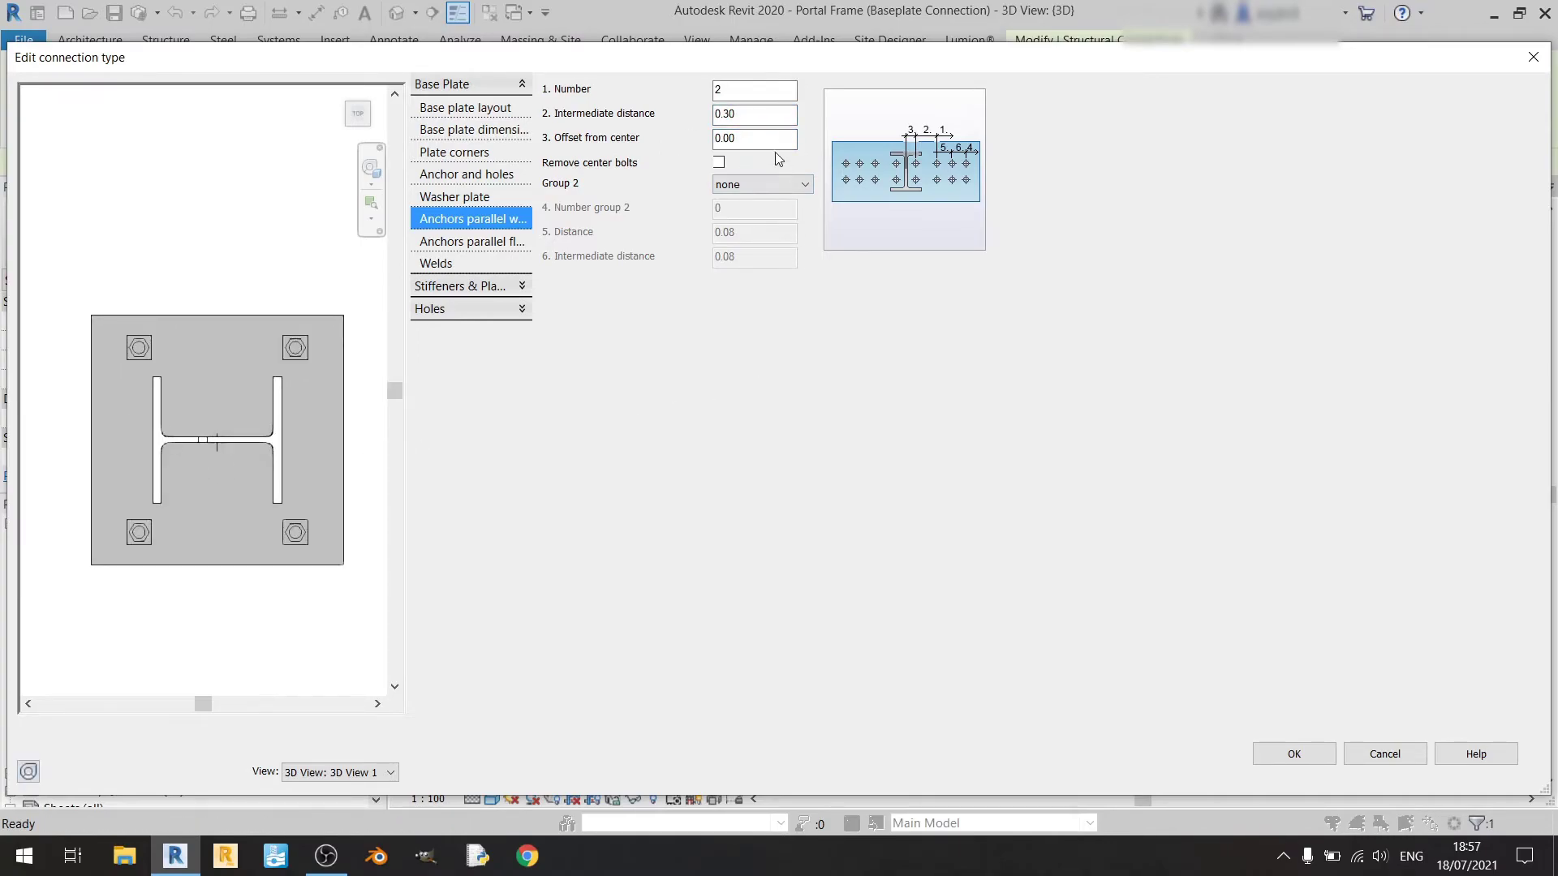
pyautogui.write('0.3')
pyautogui.scroll(-2, 217, 456)
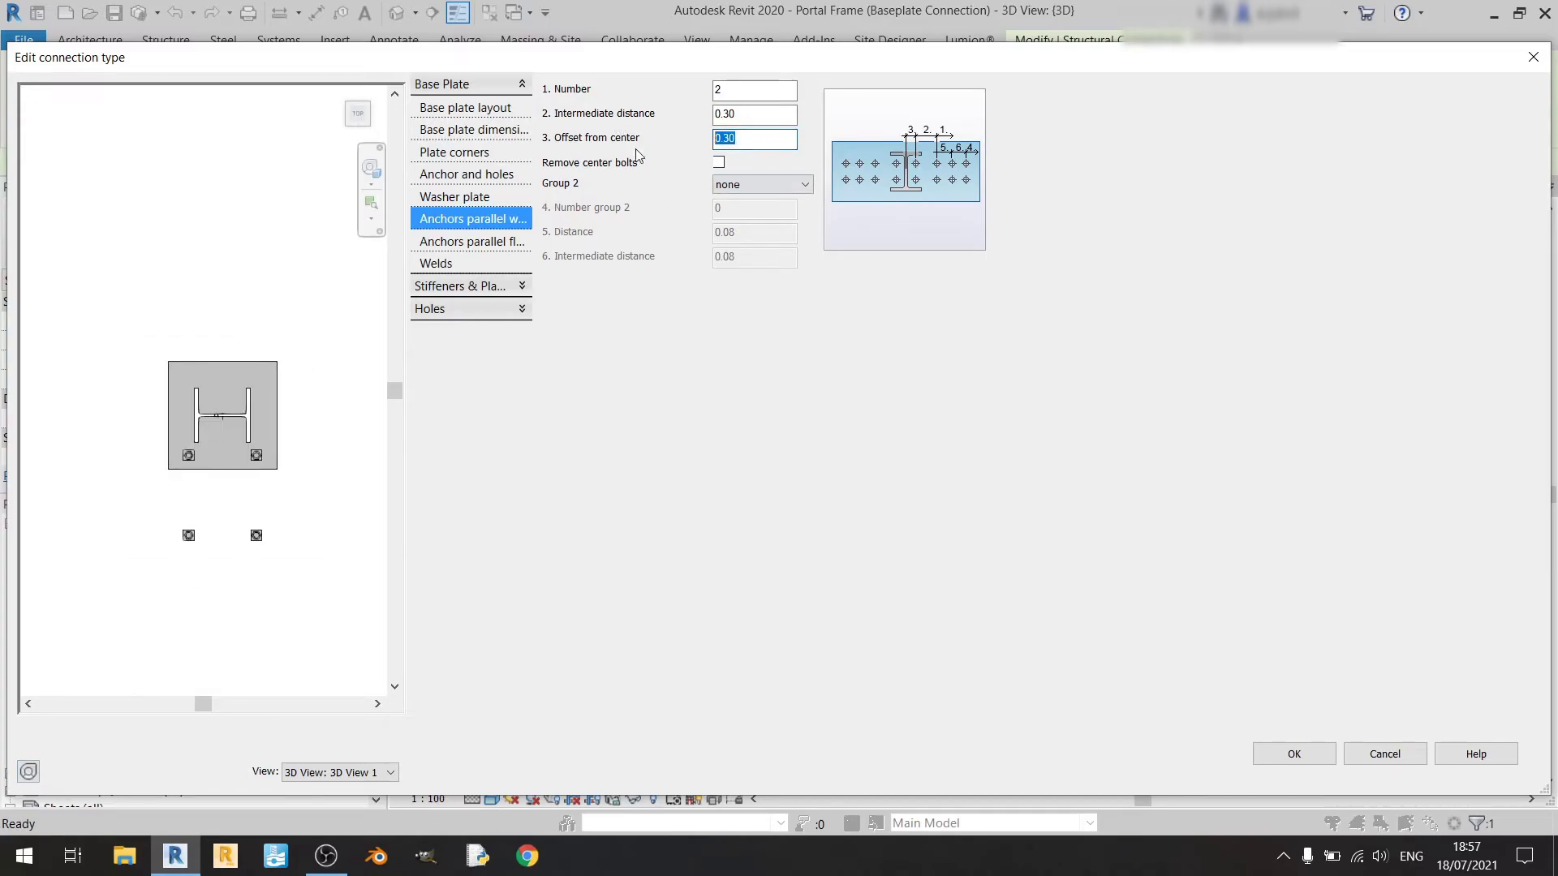
pyautogui.write('-')
pyautogui.press('Return')
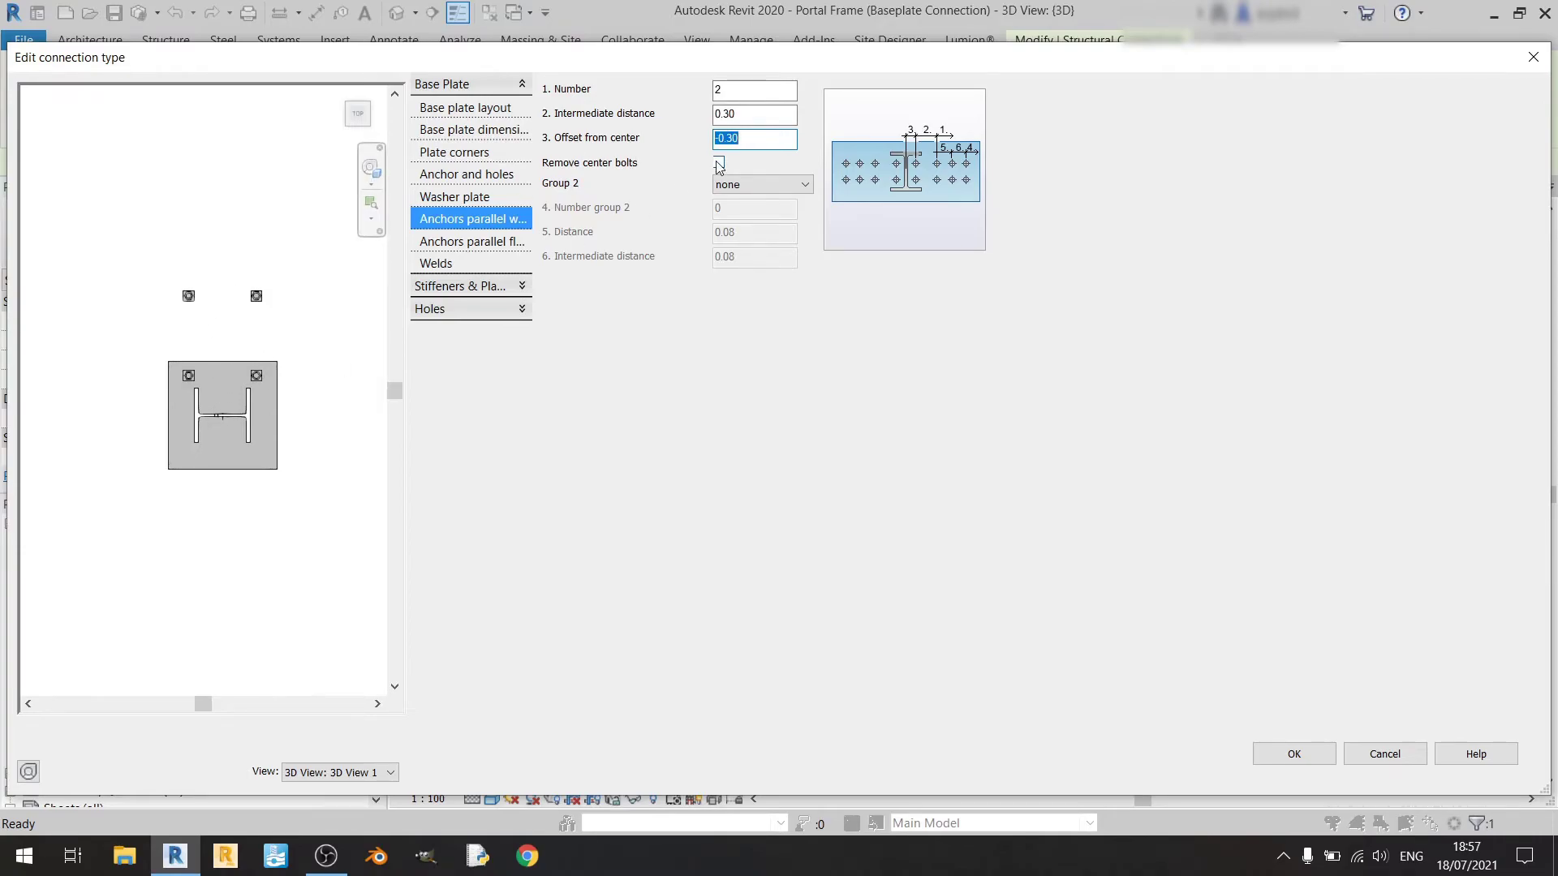
pyautogui.write('0')
pyautogui.press('Return')
pyautogui.press('Tab')
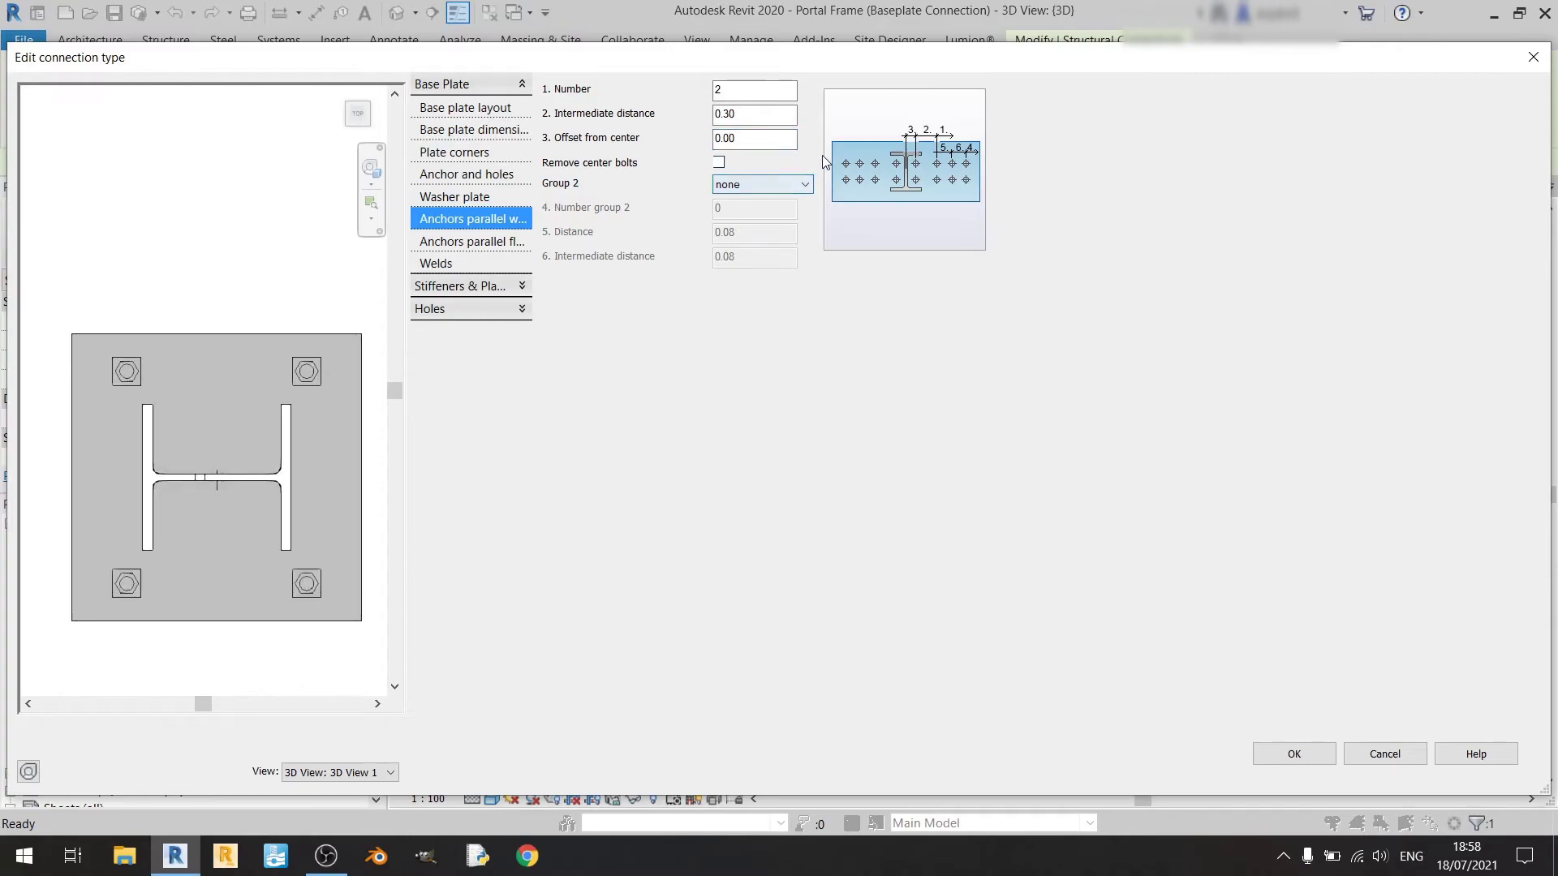
pyautogui.click(719, 162)
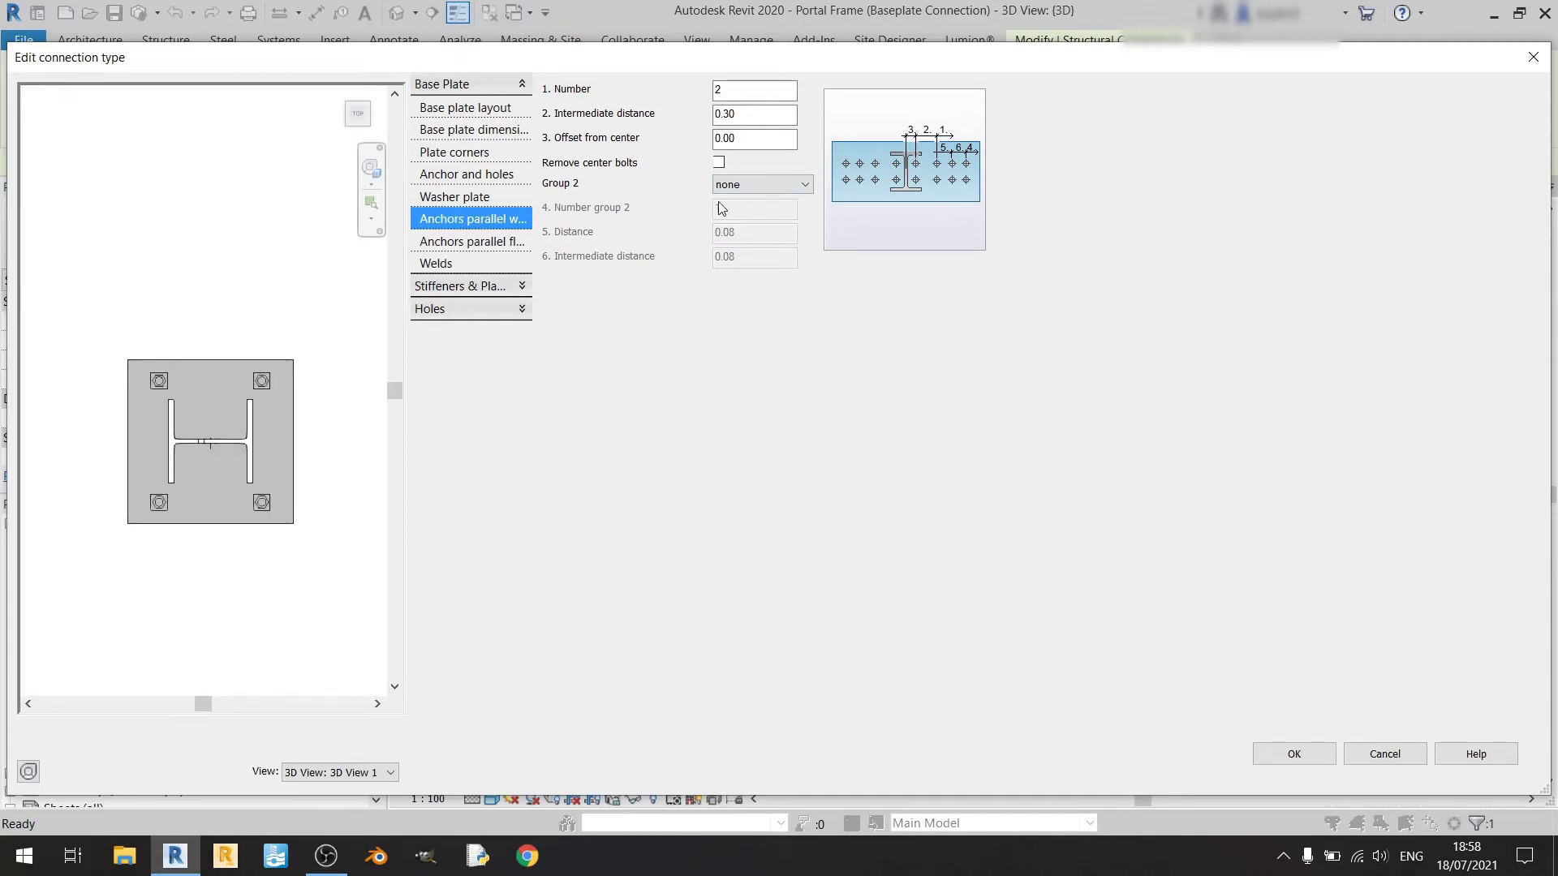
# Try a second anchor group parallel to the web on the left side, right side and both sides, and restore it to none.
pyautogui.click(751, 184)
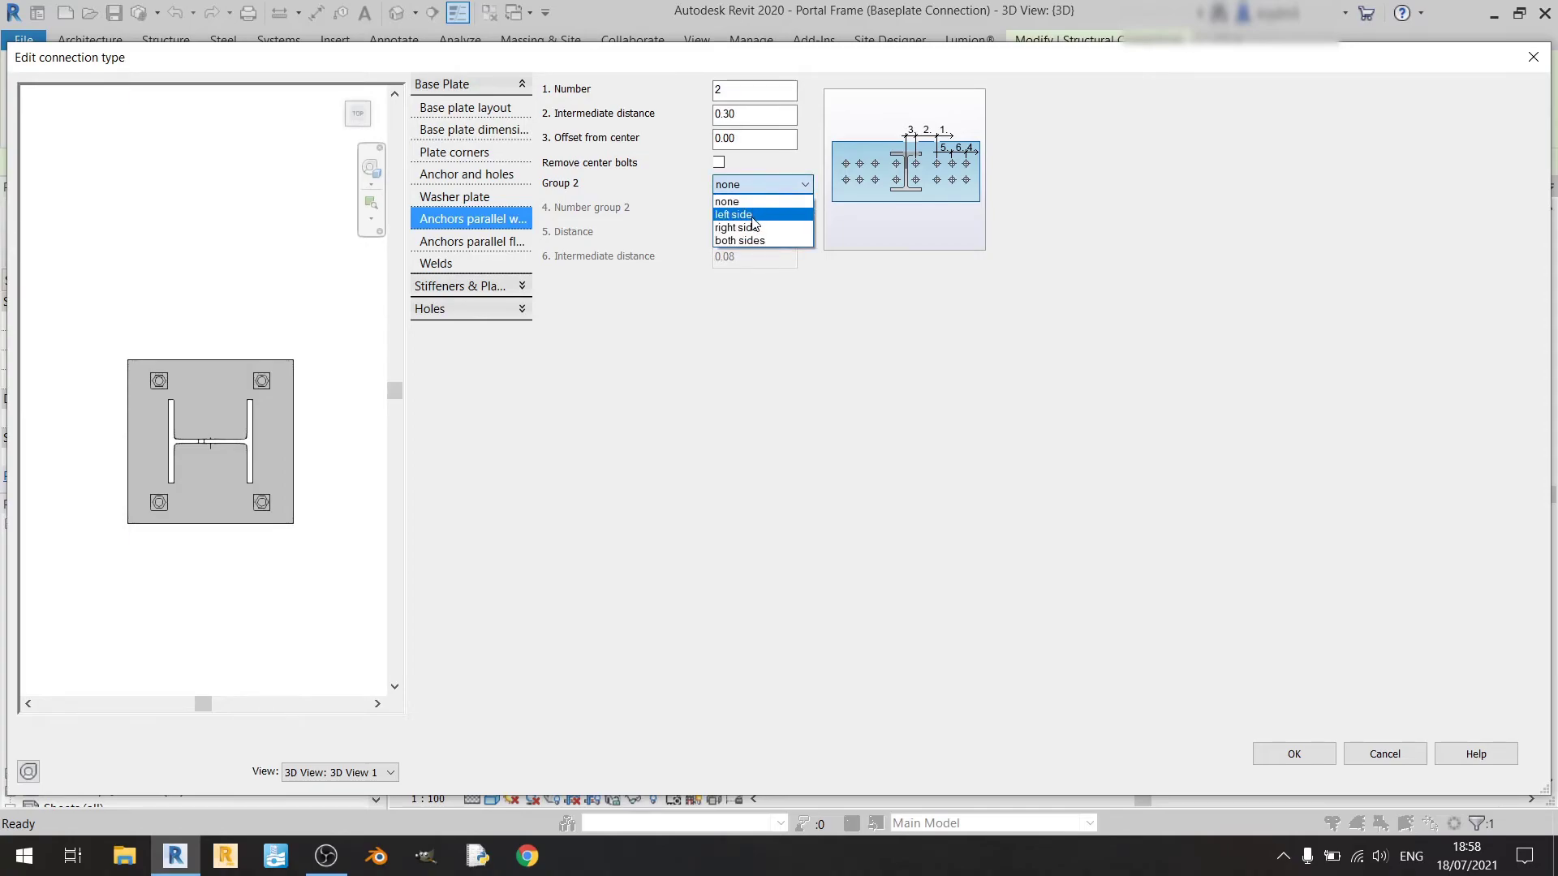
pyautogui.click(753, 215)
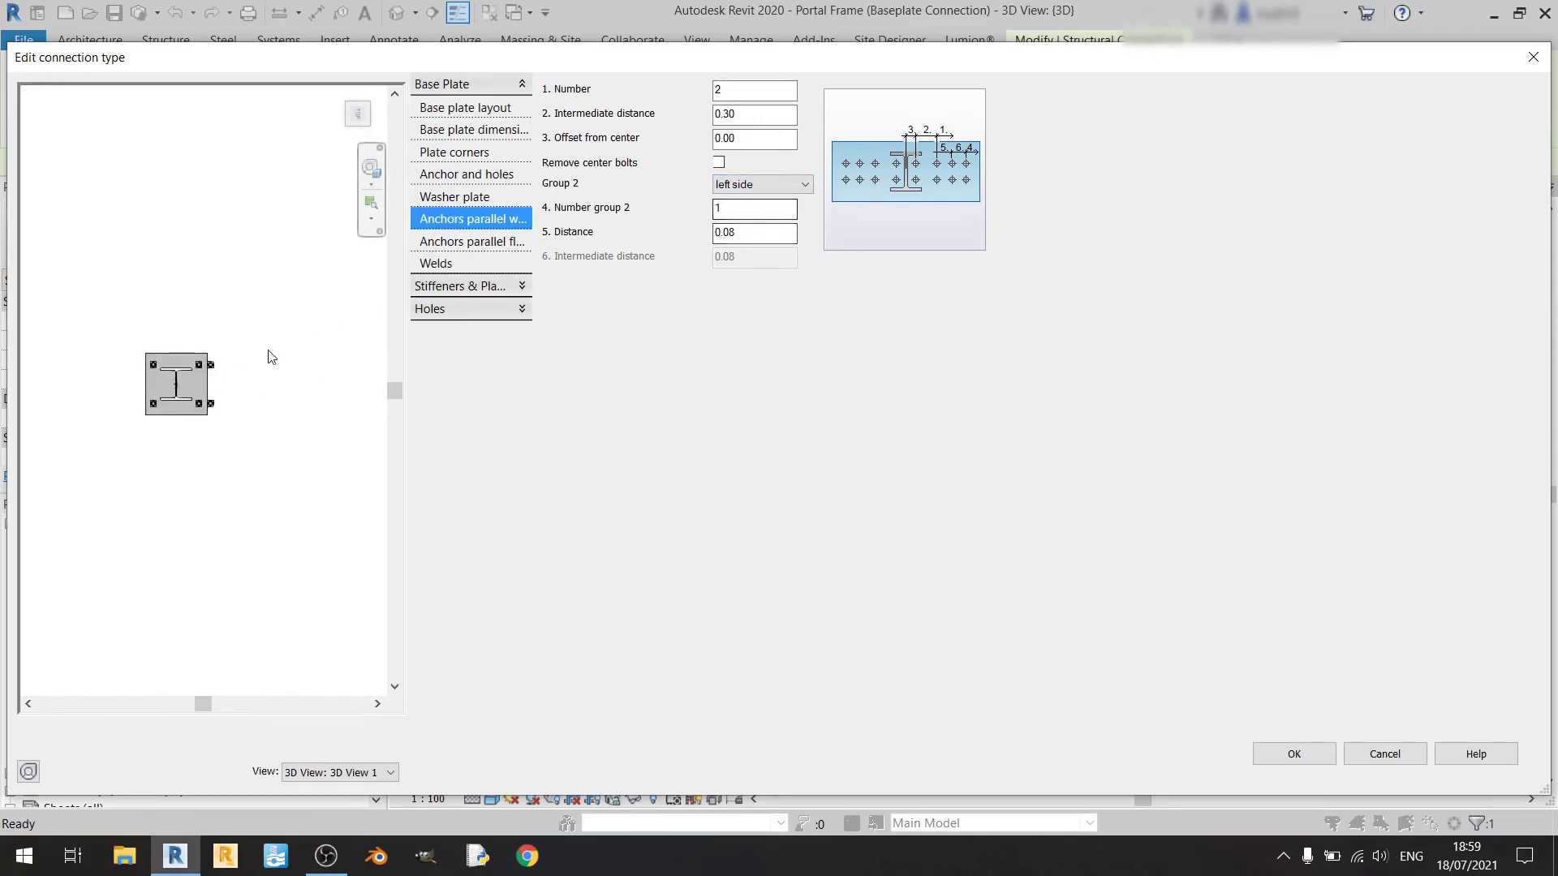
pyautogui.click(791, 185)
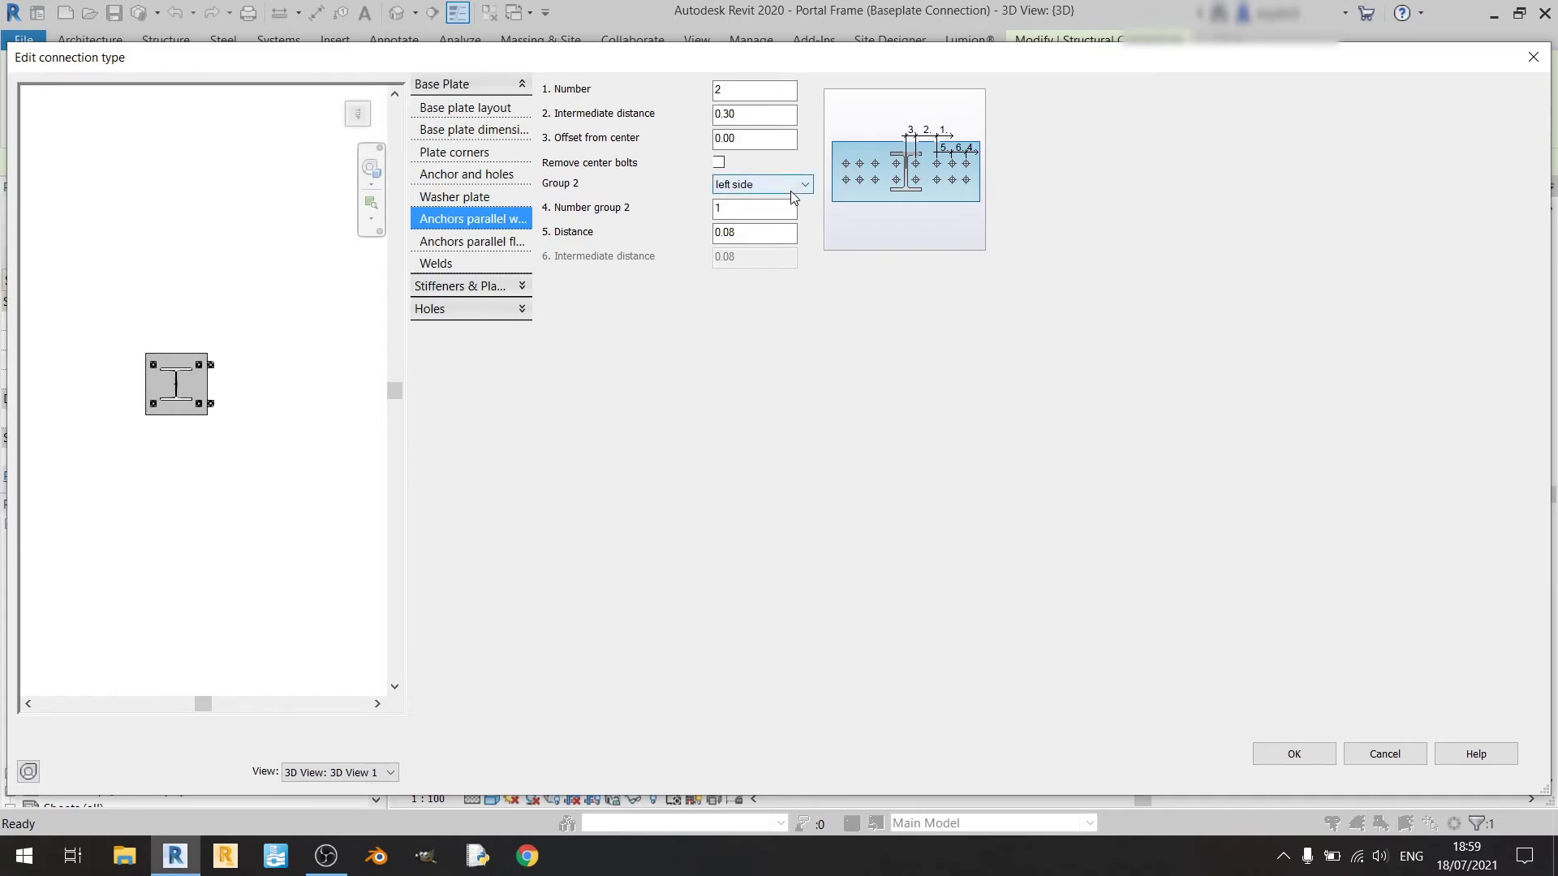
pyautogui.click(781, 228)
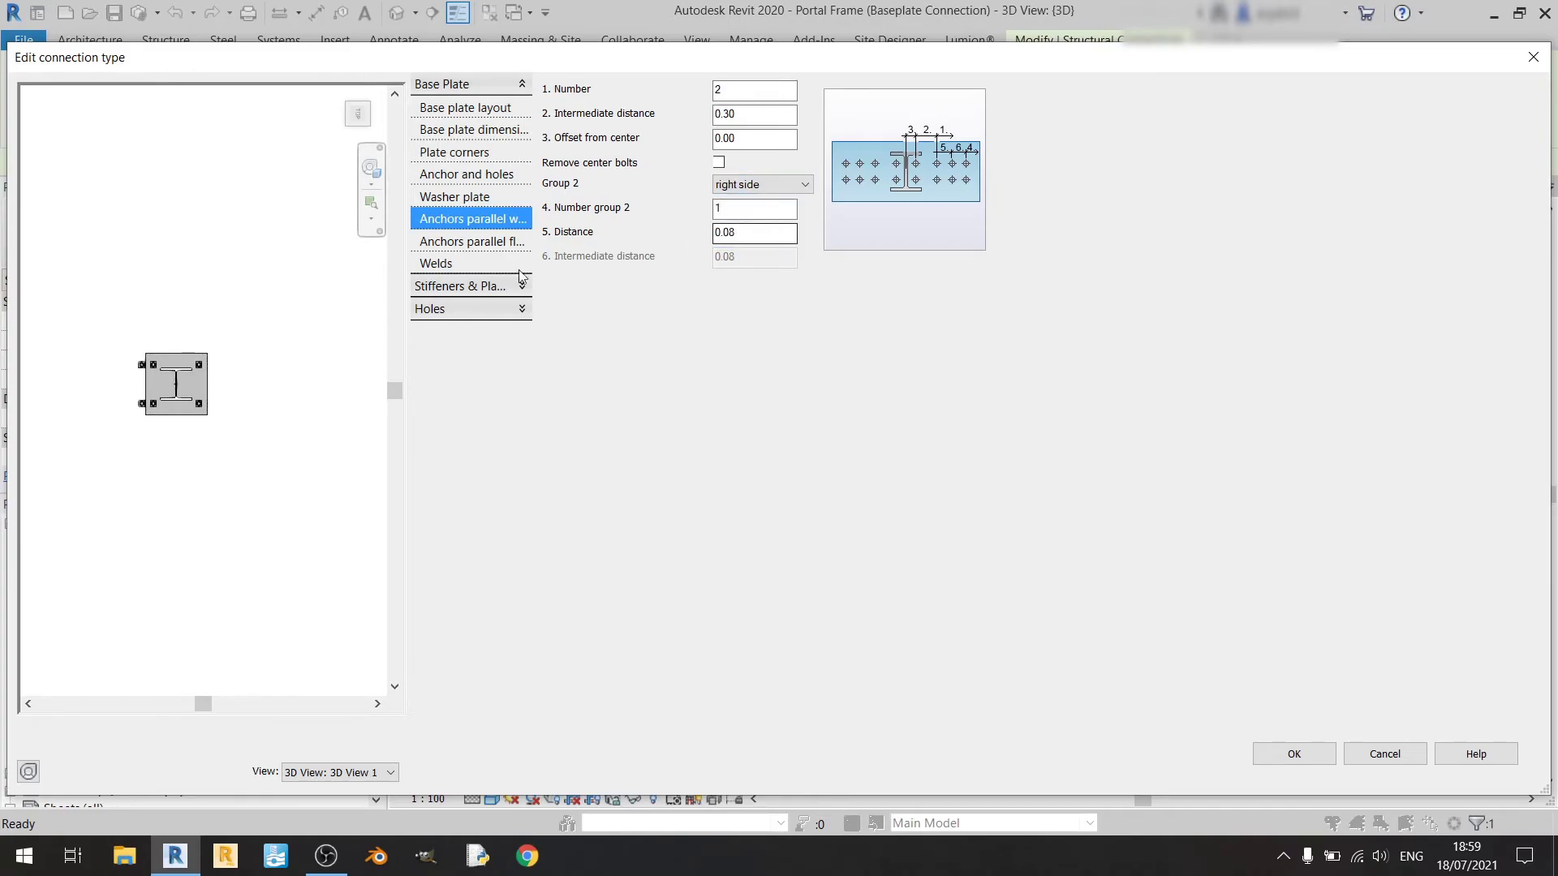
pyautogui.click(775, 185)
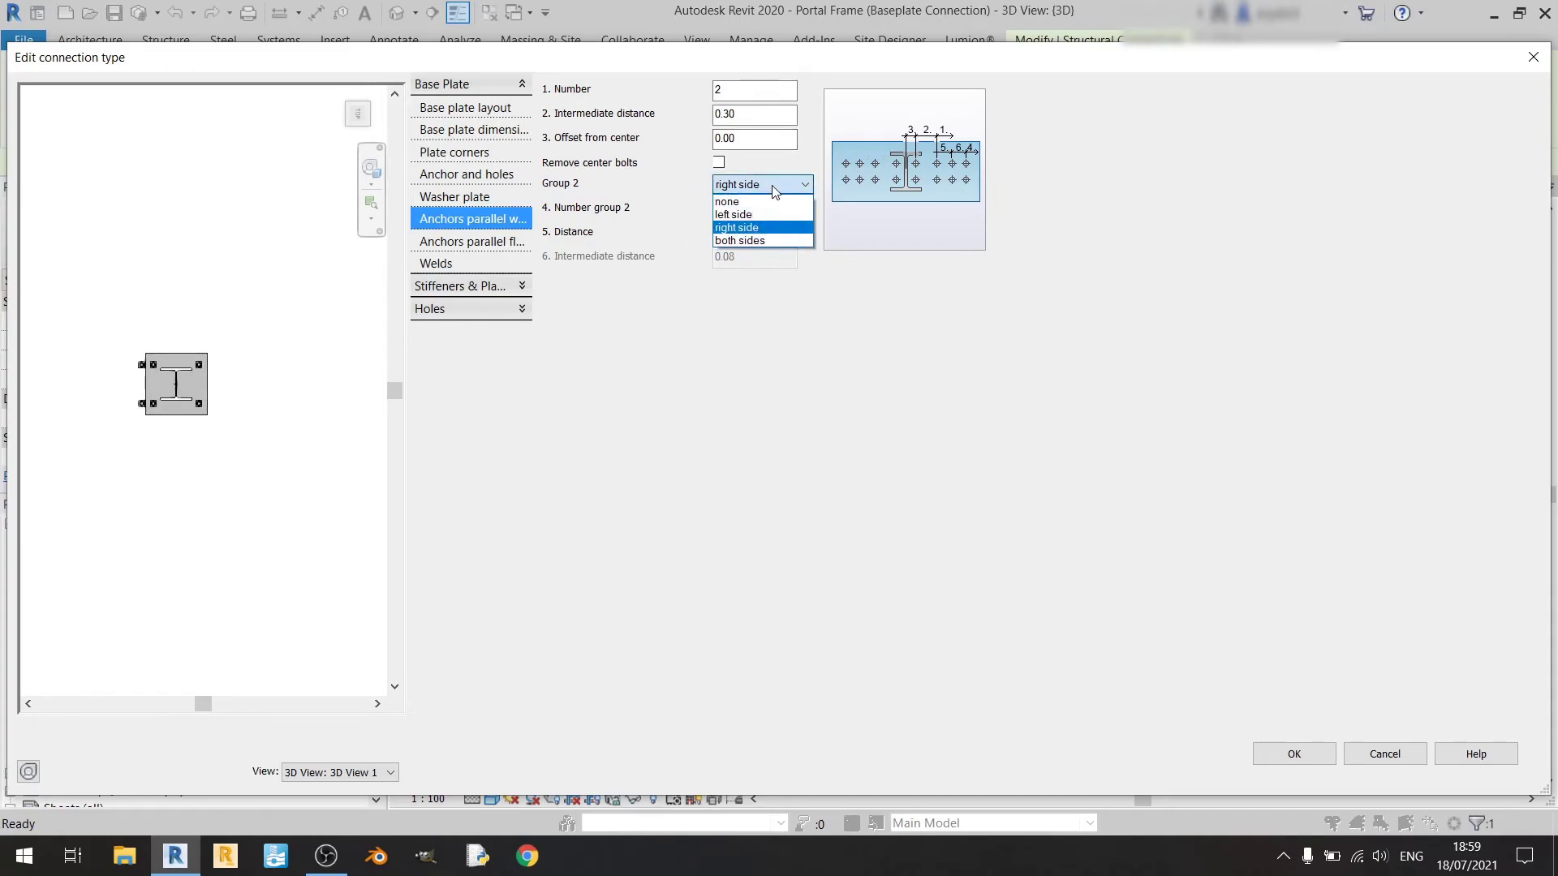
pyautogui.click(762, 242)
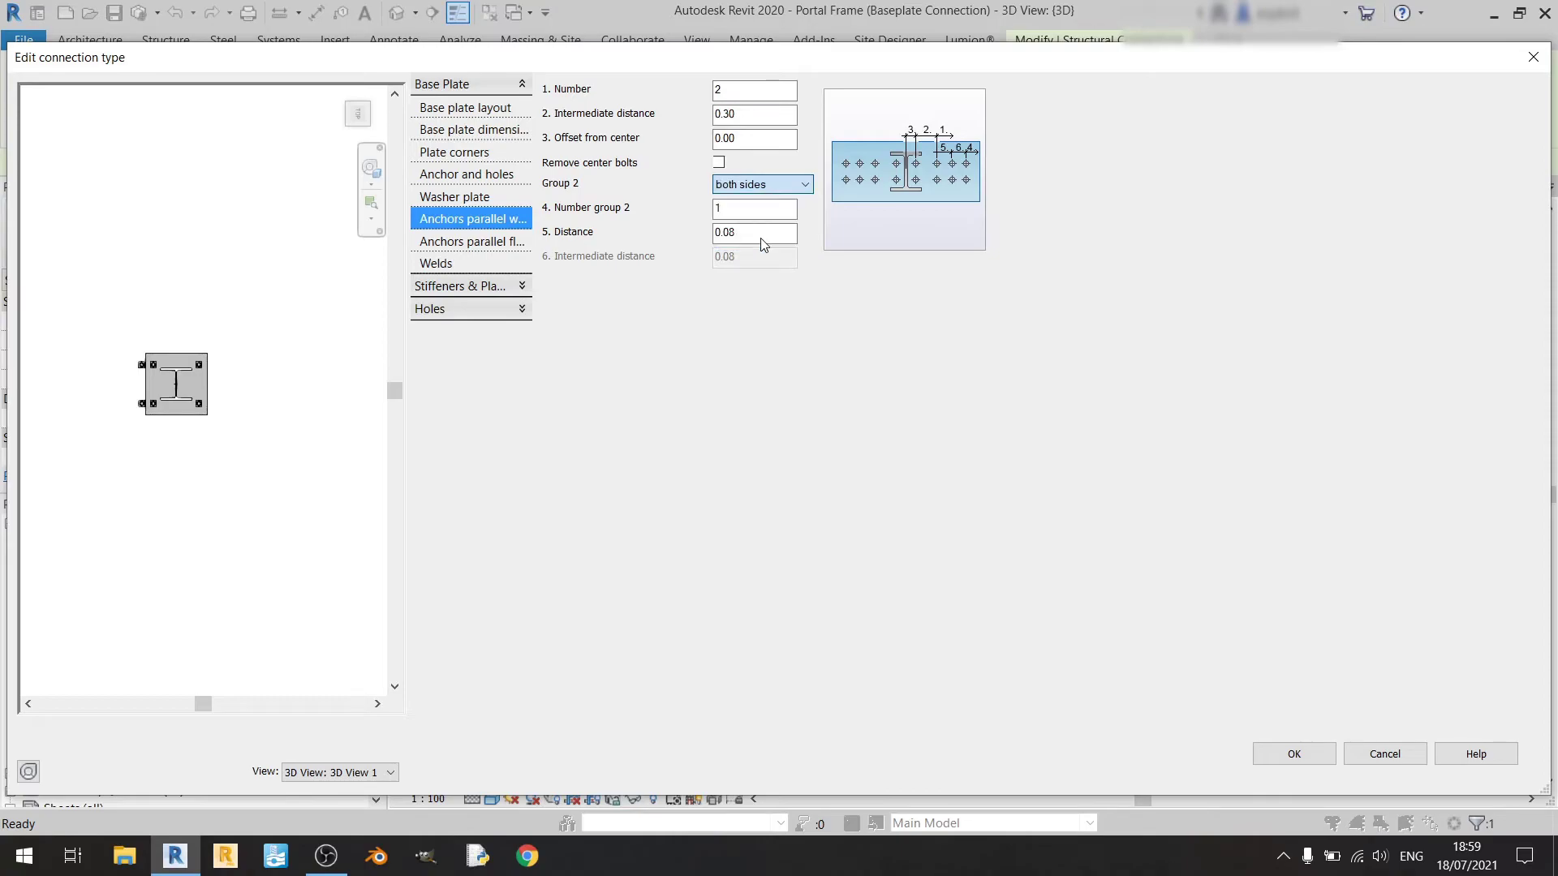
pyautogui.click(774, 183)
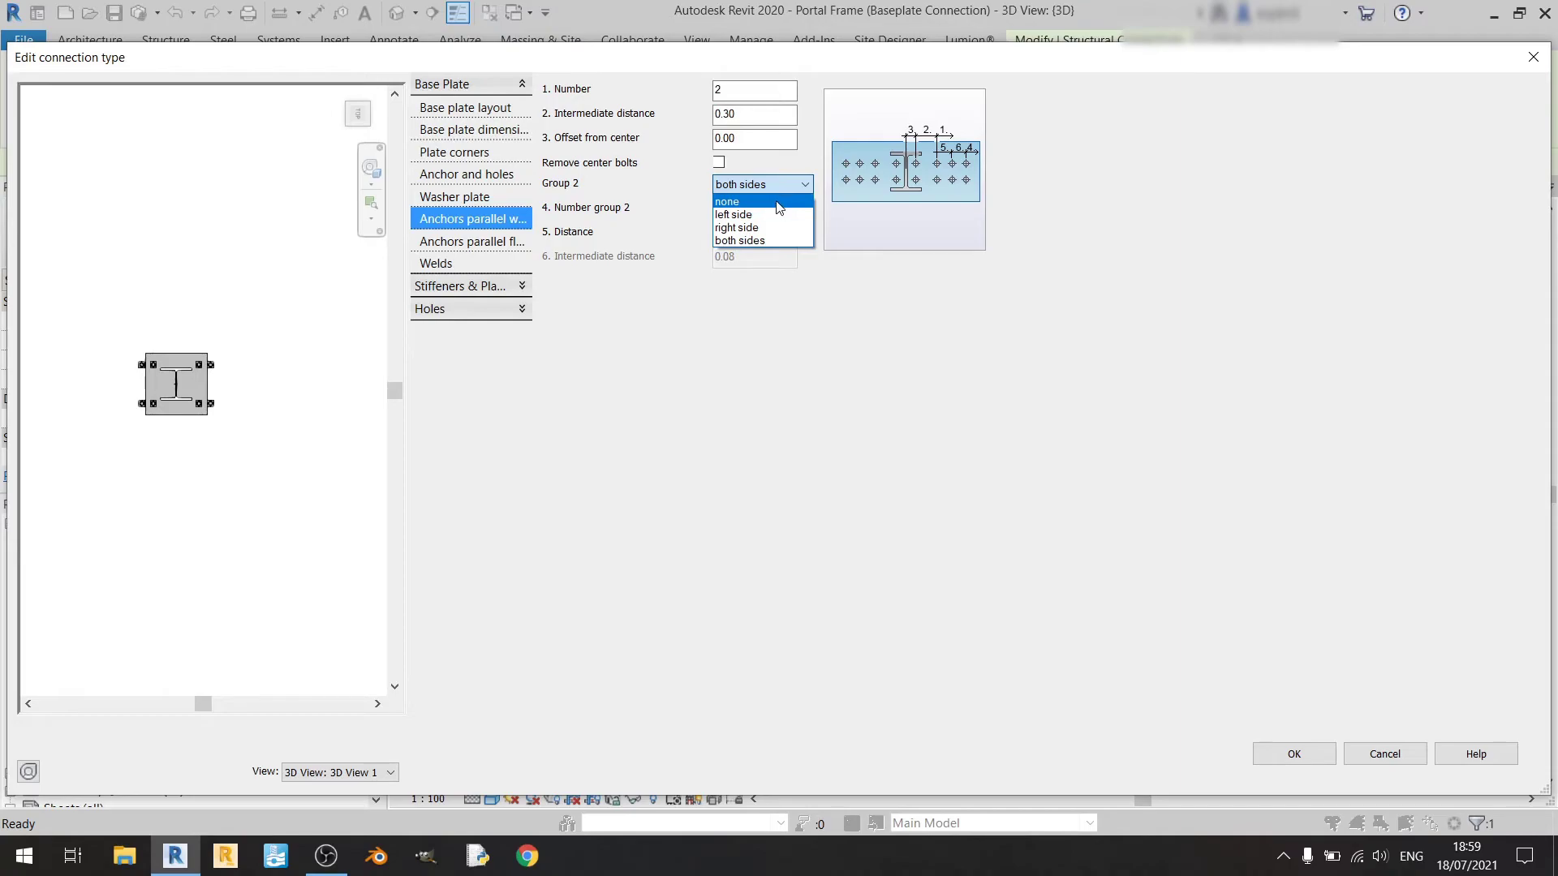
pyautogui.click(780, 203)
# Bring up the settings for anchors parallel to the flange, try 4 as their number and set it back to 2.
pyautogui.click(511, 242)
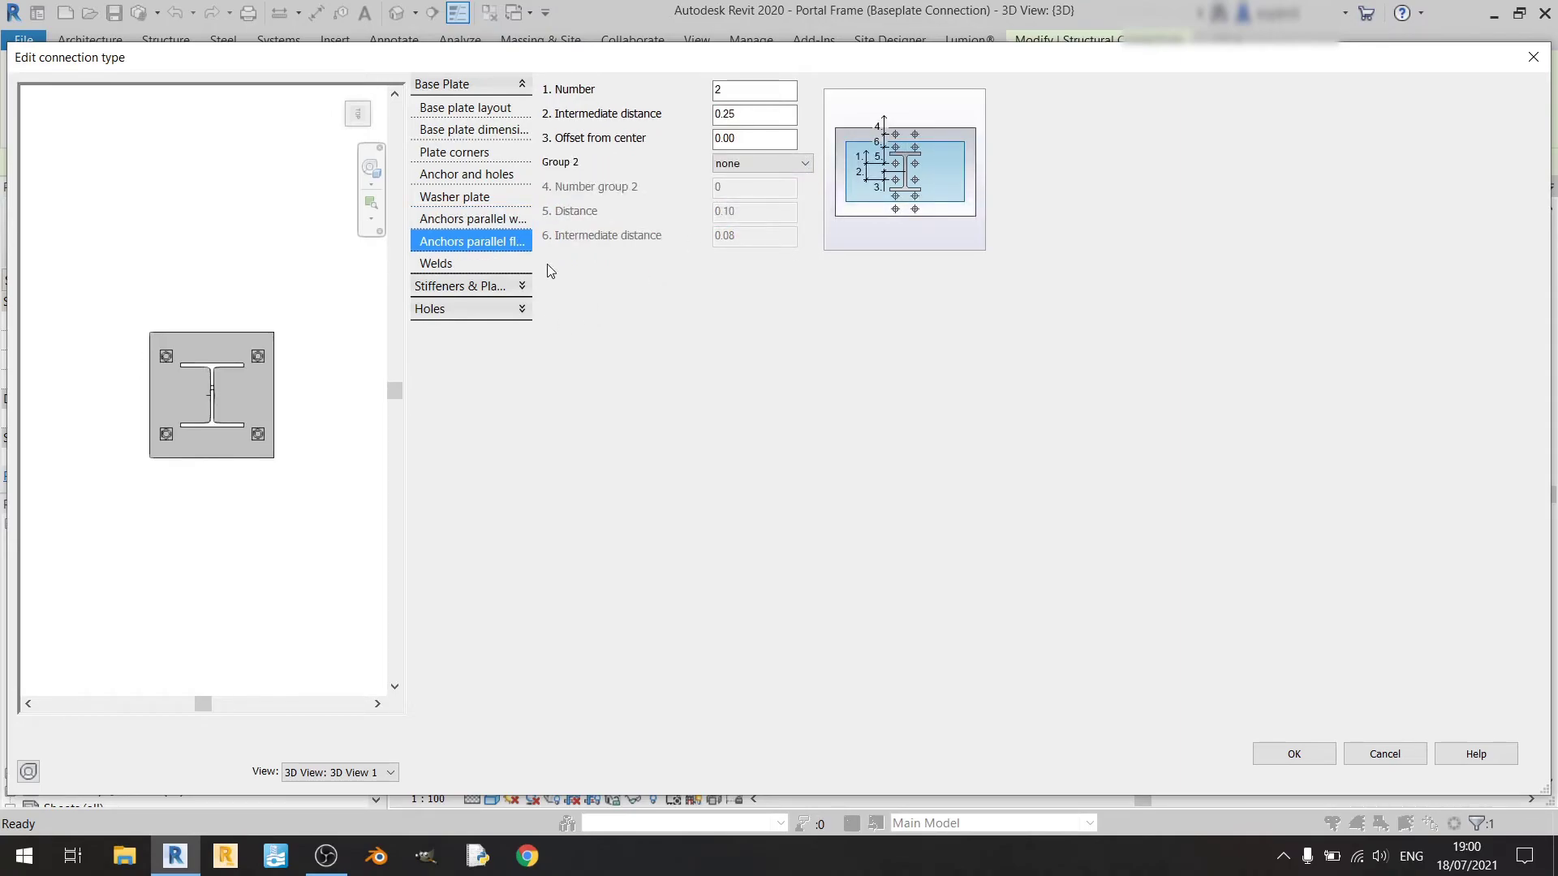
pyautogui.doubleClick(719, 90)
pyautogui.write('4')
pyautogui.press('Return')
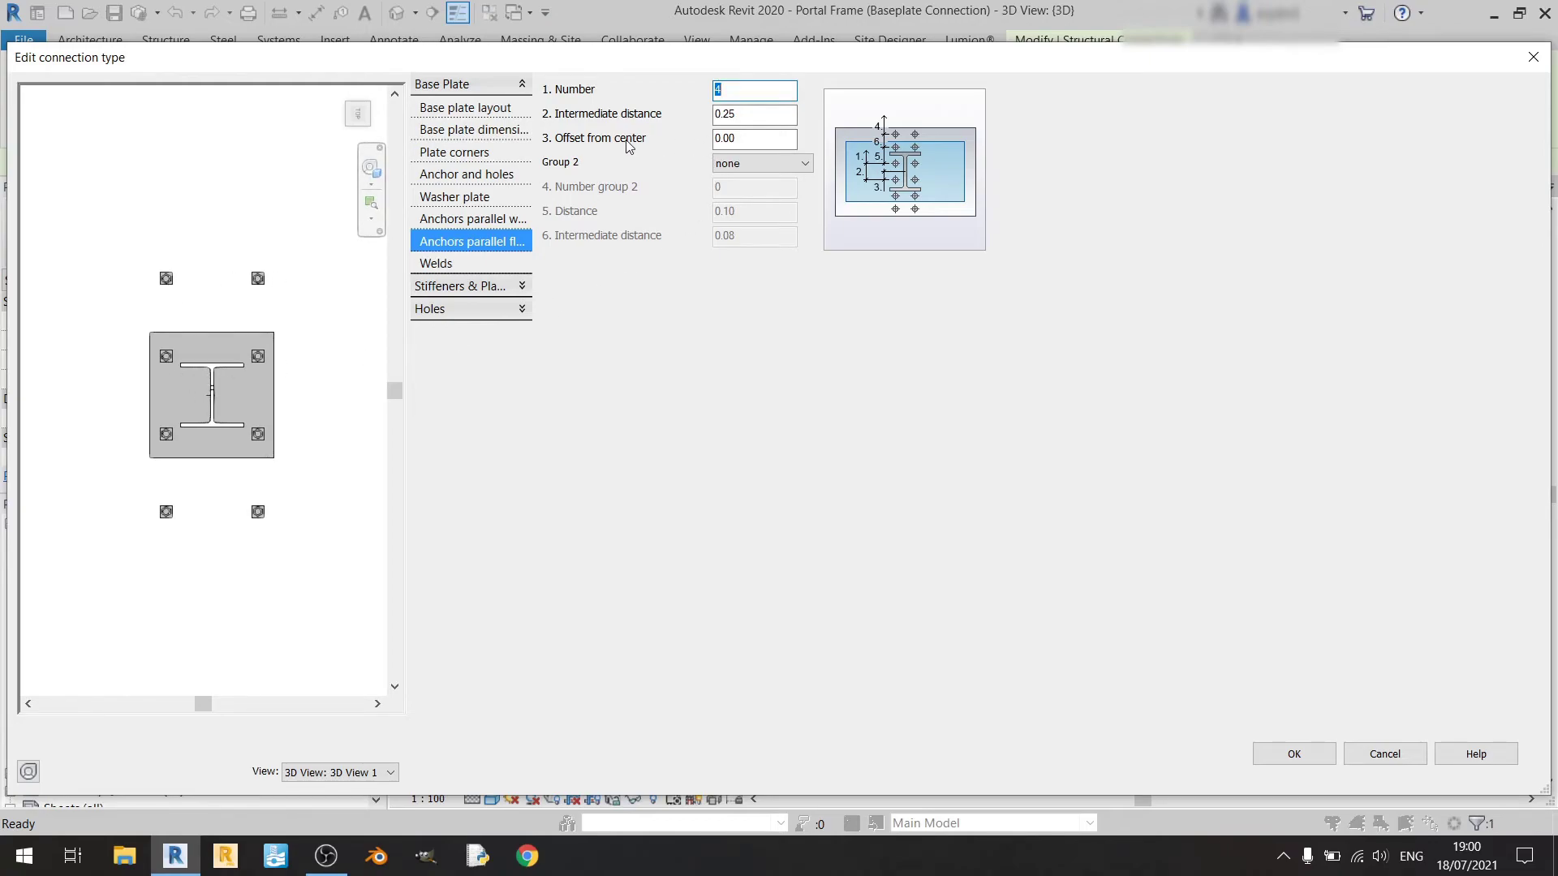
pyautogui.write('2')
pyautogui.press('Return')
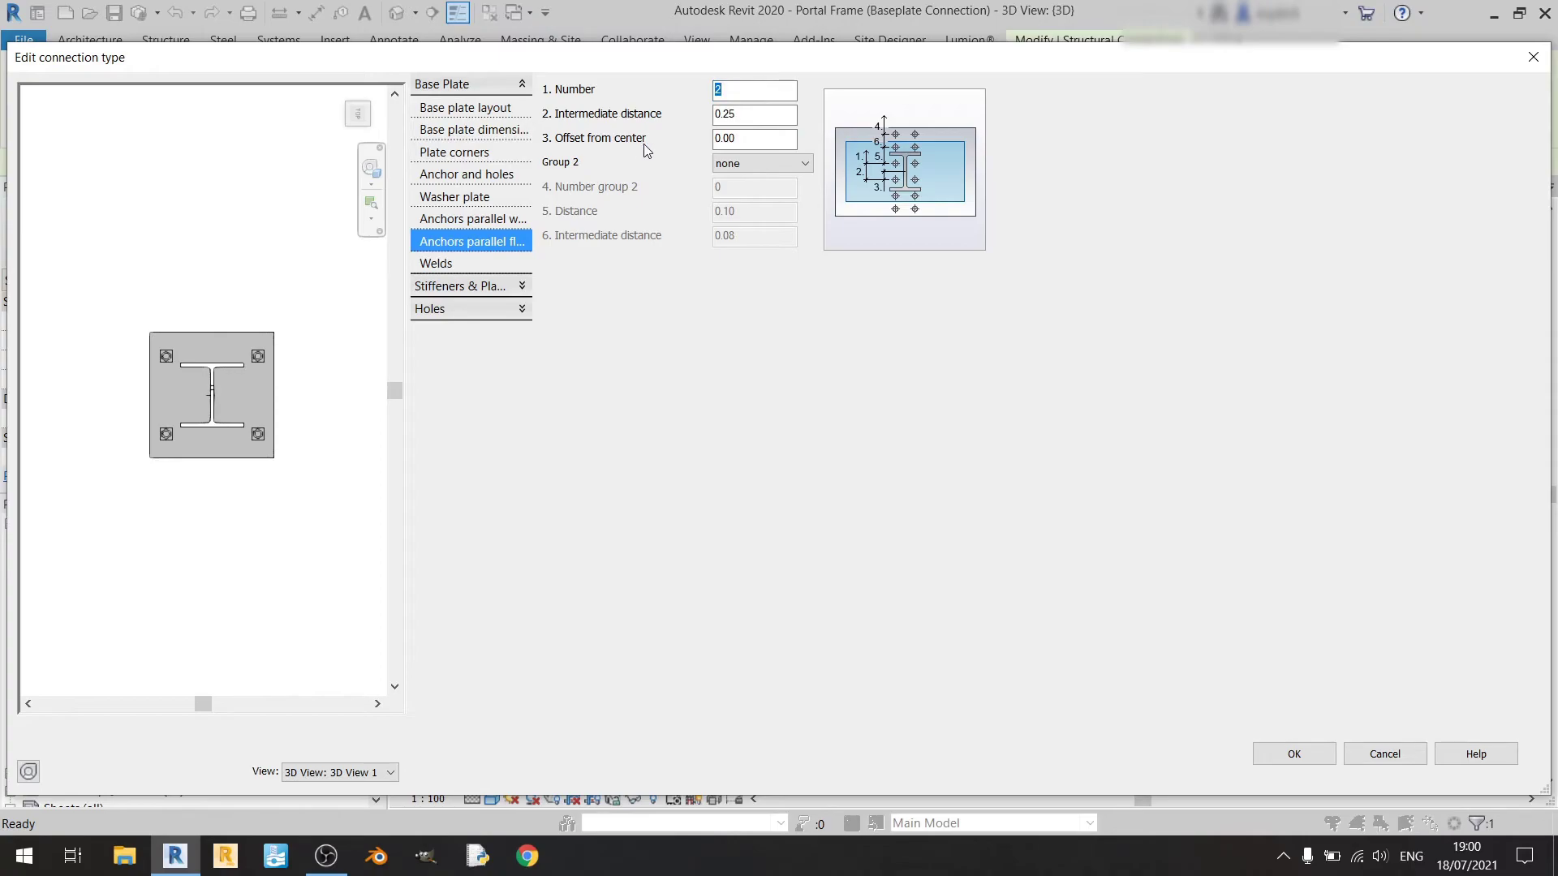
# Set the intermediate distance of the anchors parallel to the flange to 0.30.
pyautogui.press('Tab')
pyautogui.write('03')
pyautogui.press('Return')
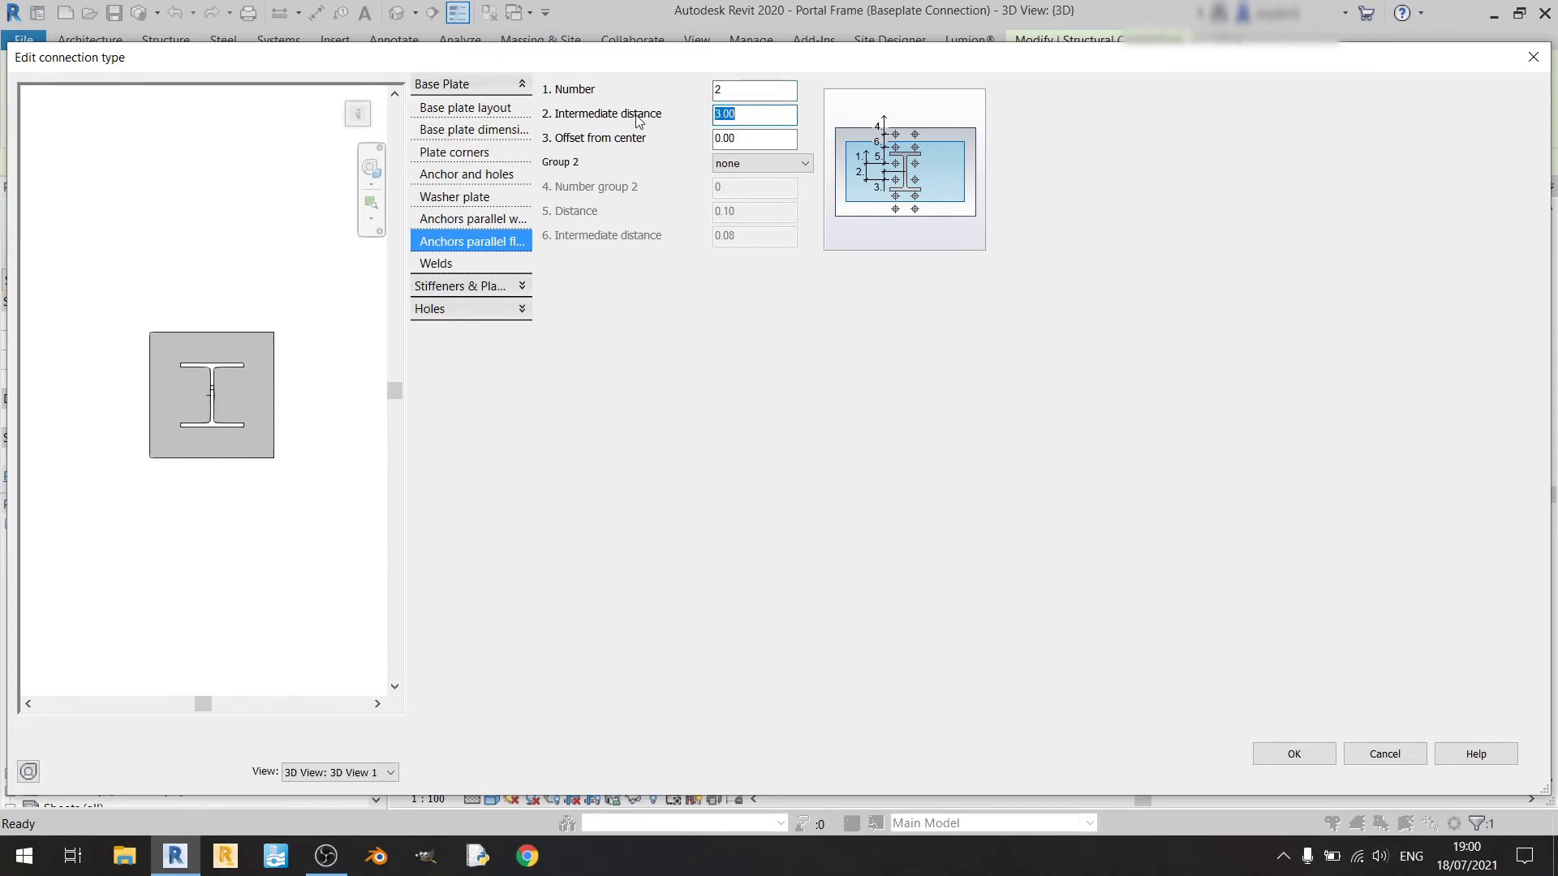
pyautogui.write('0.3')
pyautogui.press('Return')
# Try offsets from center of 0.30 and -0.30 for the anchors parallel to the flange and restore the offset to 0.
pyautogui.click(779, 145)
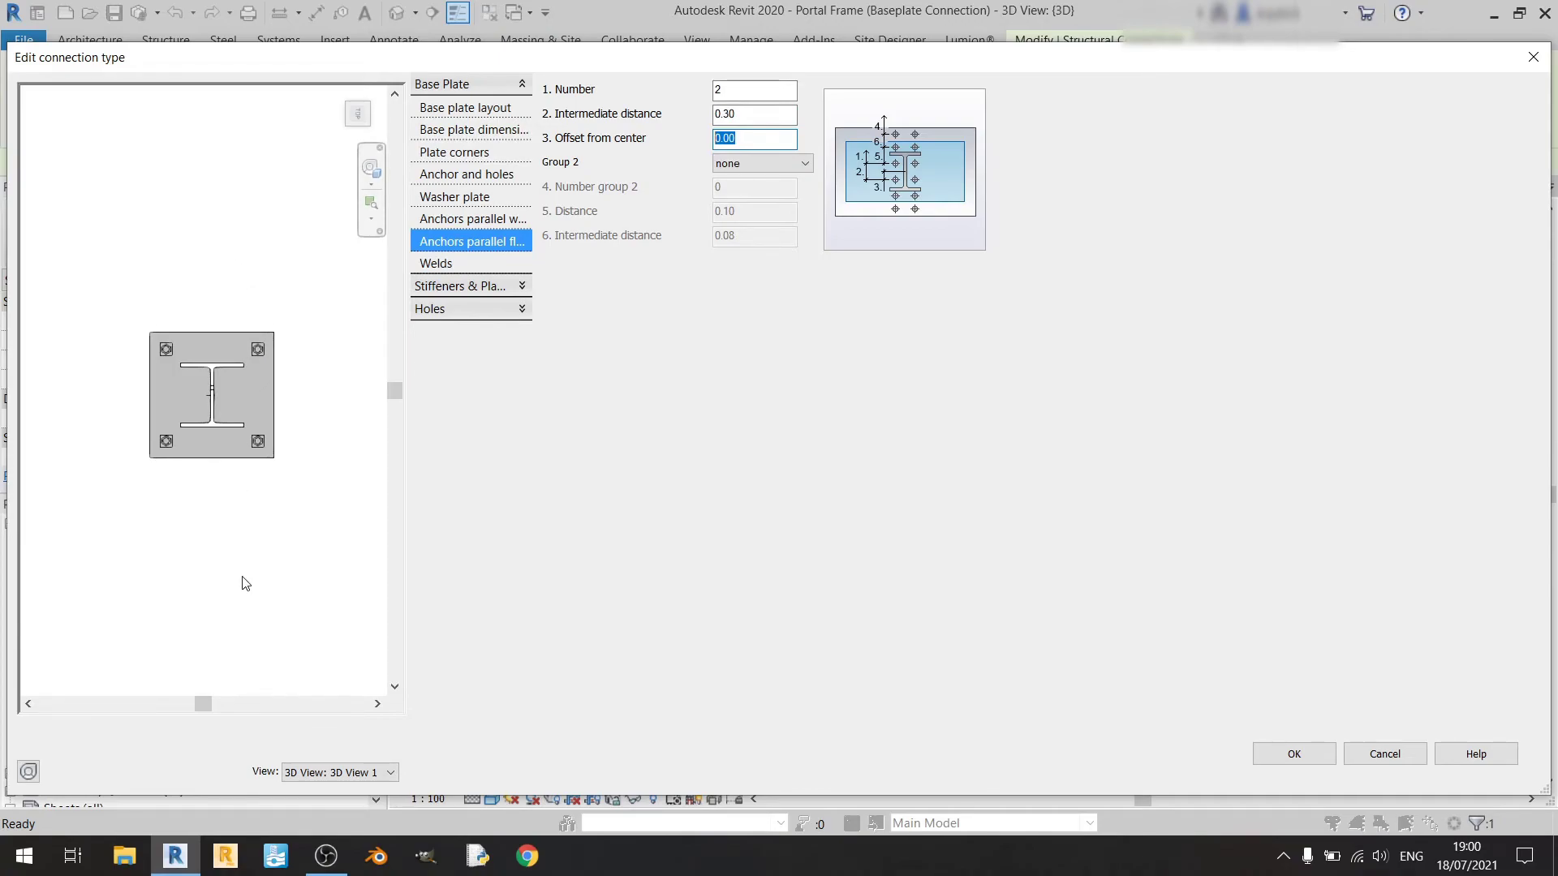
pyautogui.write('0.3')
pyautogui.press('Return')
pyautogui.moveTo(223, 495); pyautogui.dragTo(240, 520)
pyautogui.doubleClick(775, 144)
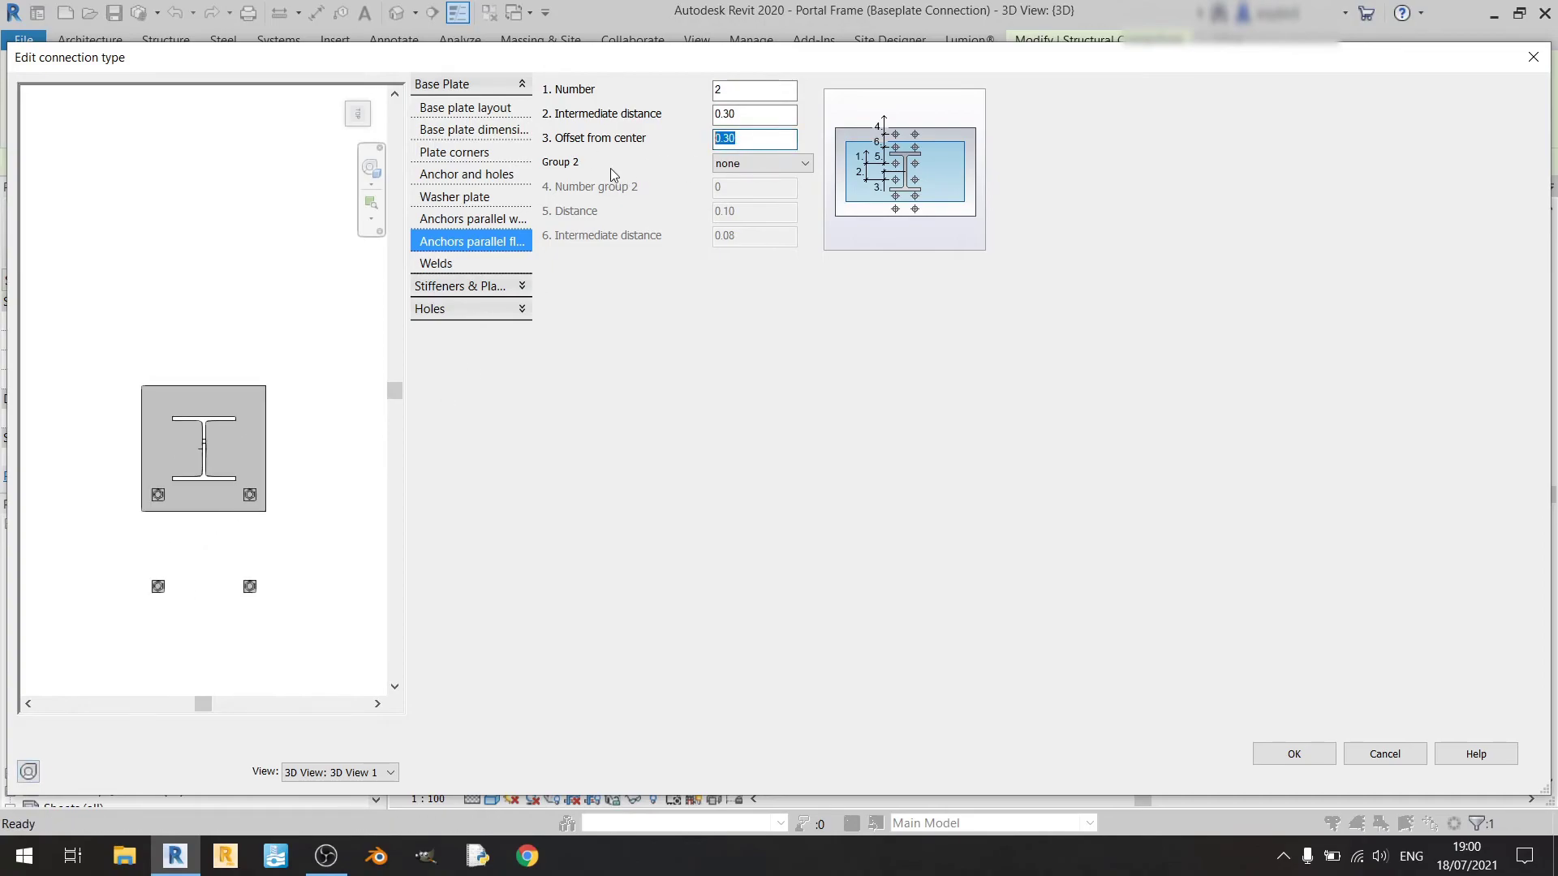
pyautogui.write('-0.30')
pyautogui.press('Return')
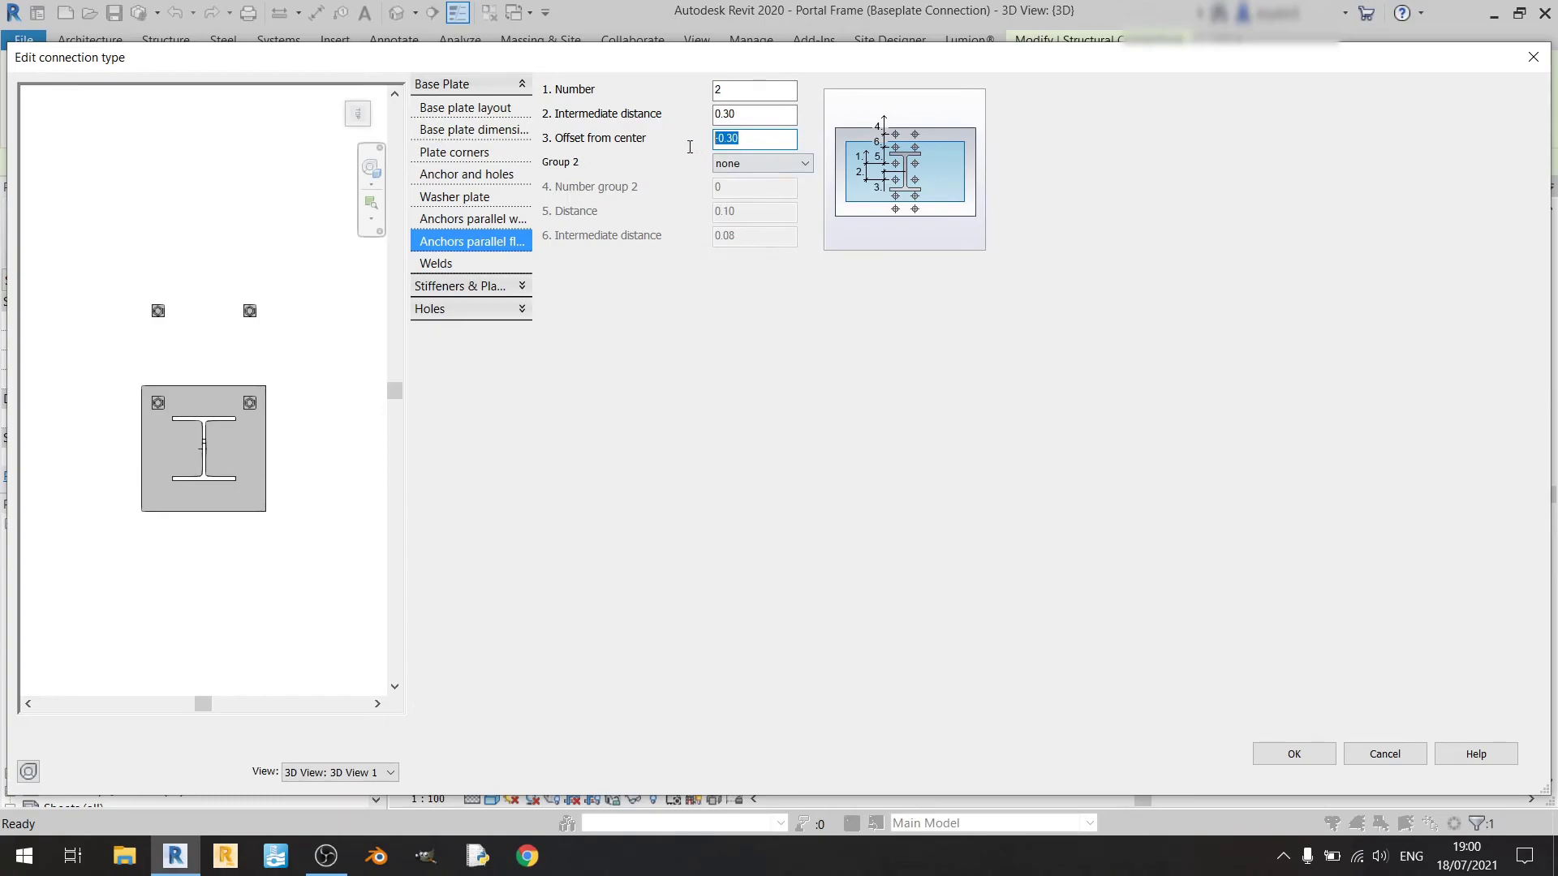
pyautogui.write('0')
pyautogui.press('Return')
# Try a second flange-parallel group of 1 anchor at the top, bottom and both sides, and restore group 2 to none.
pyautogui.click(784, 163)
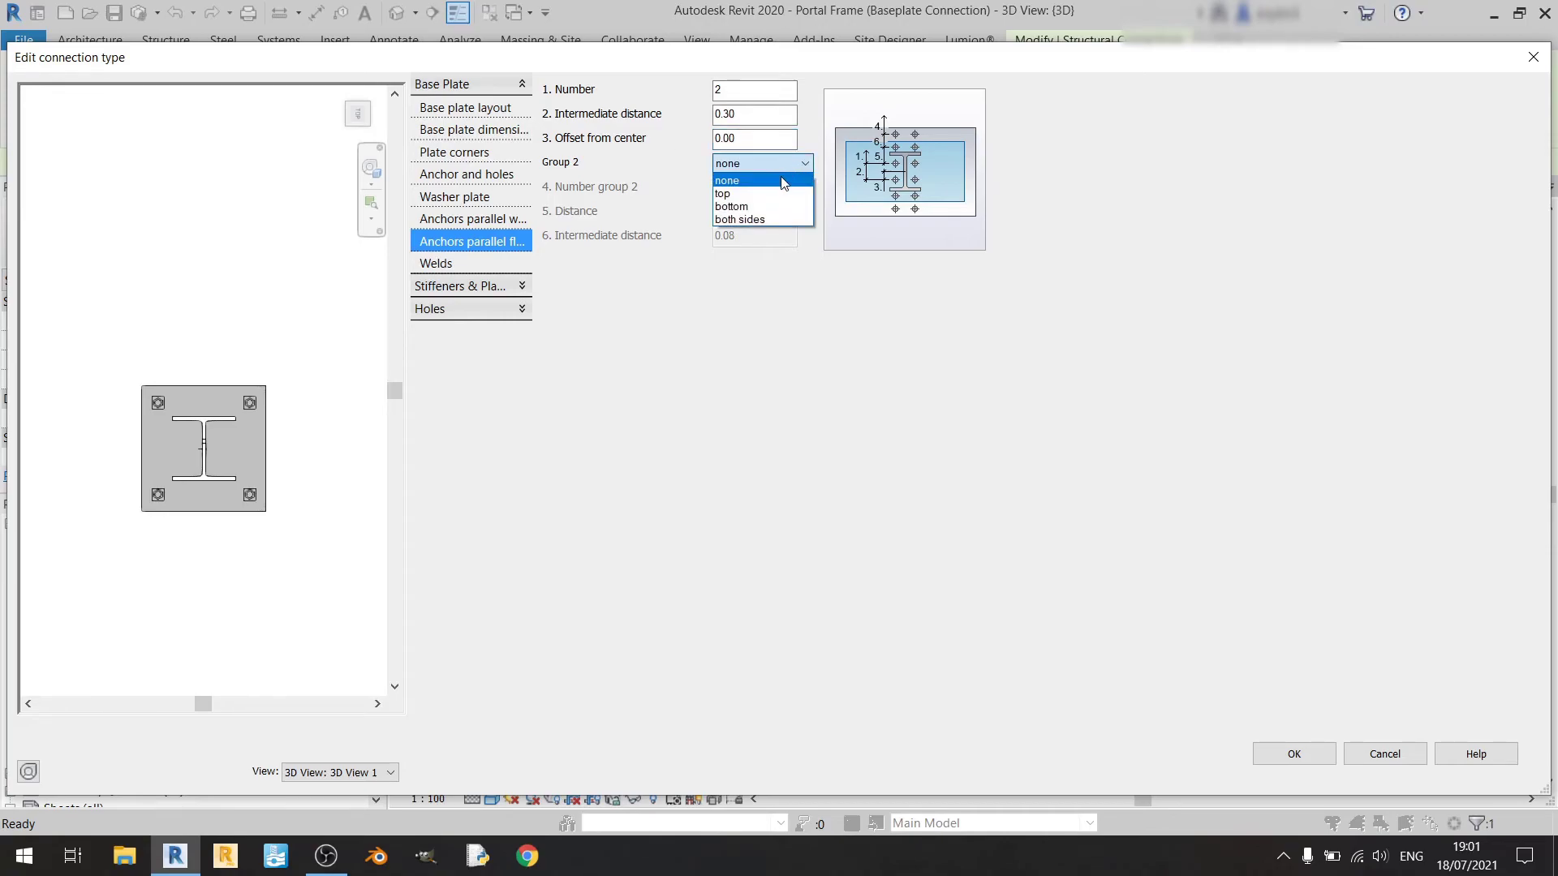
pyautogui.click(775, 193)
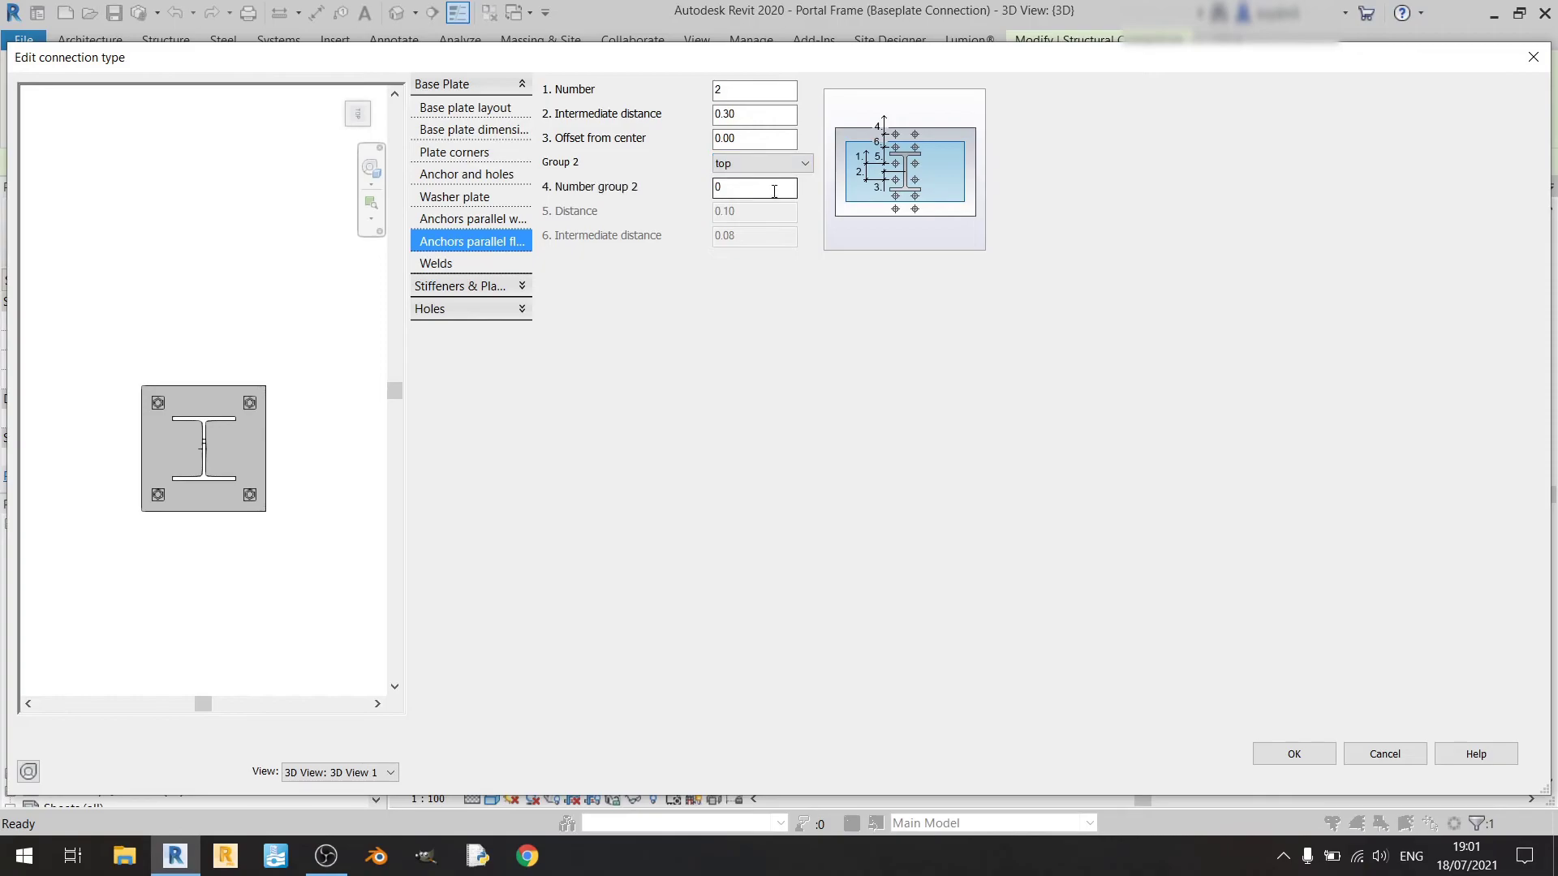
pyautogui.doubleClick(774, 189)
pyautogui.write('1')
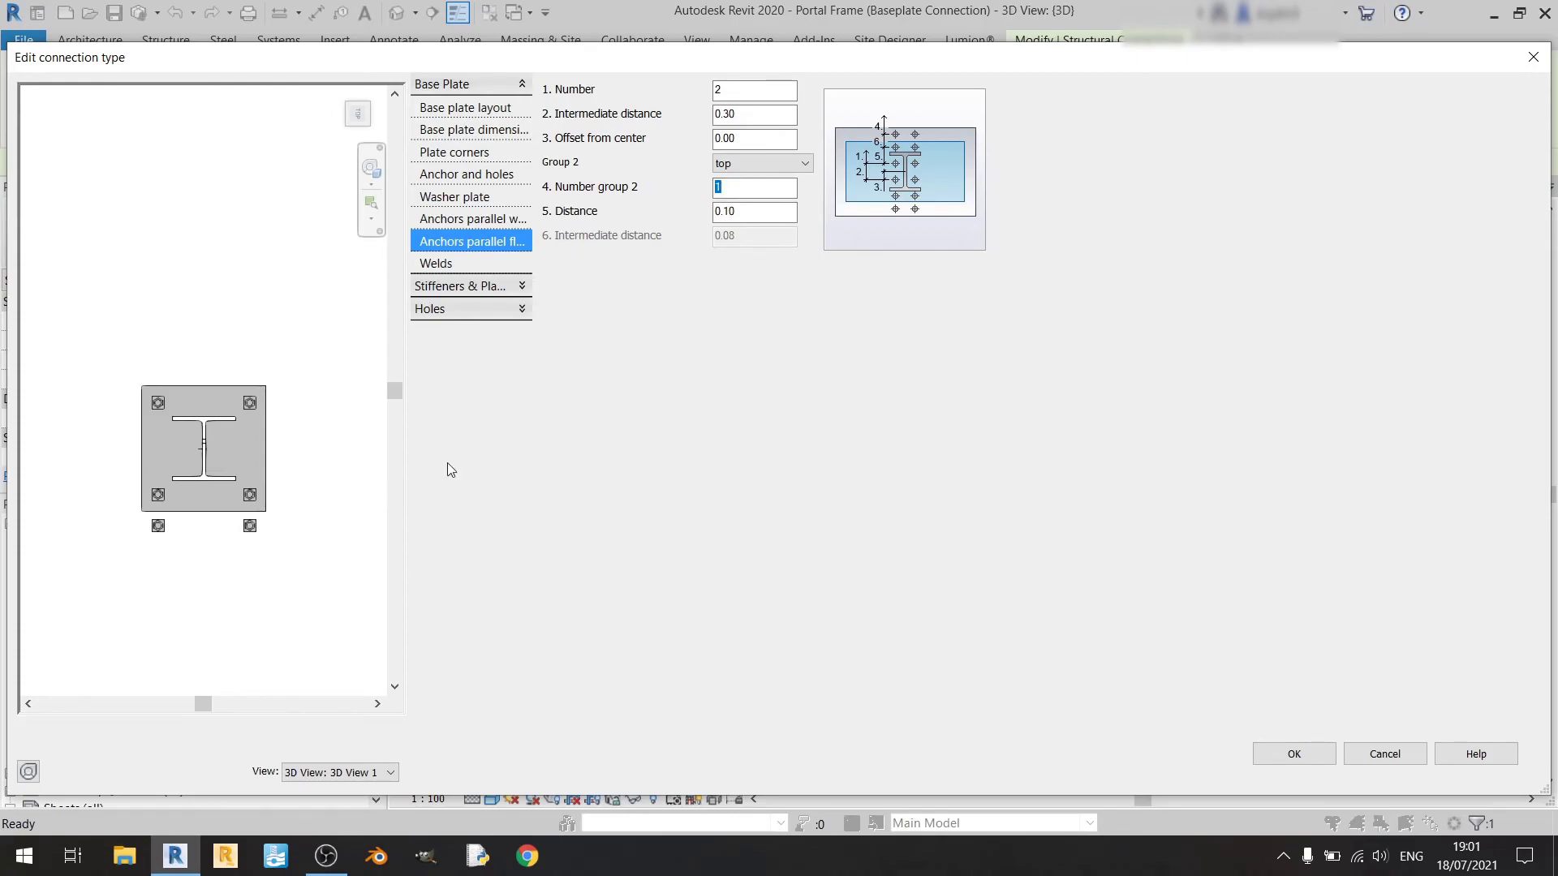
pyautogui.click(771, 164)
pyautogui.click(765, 208)
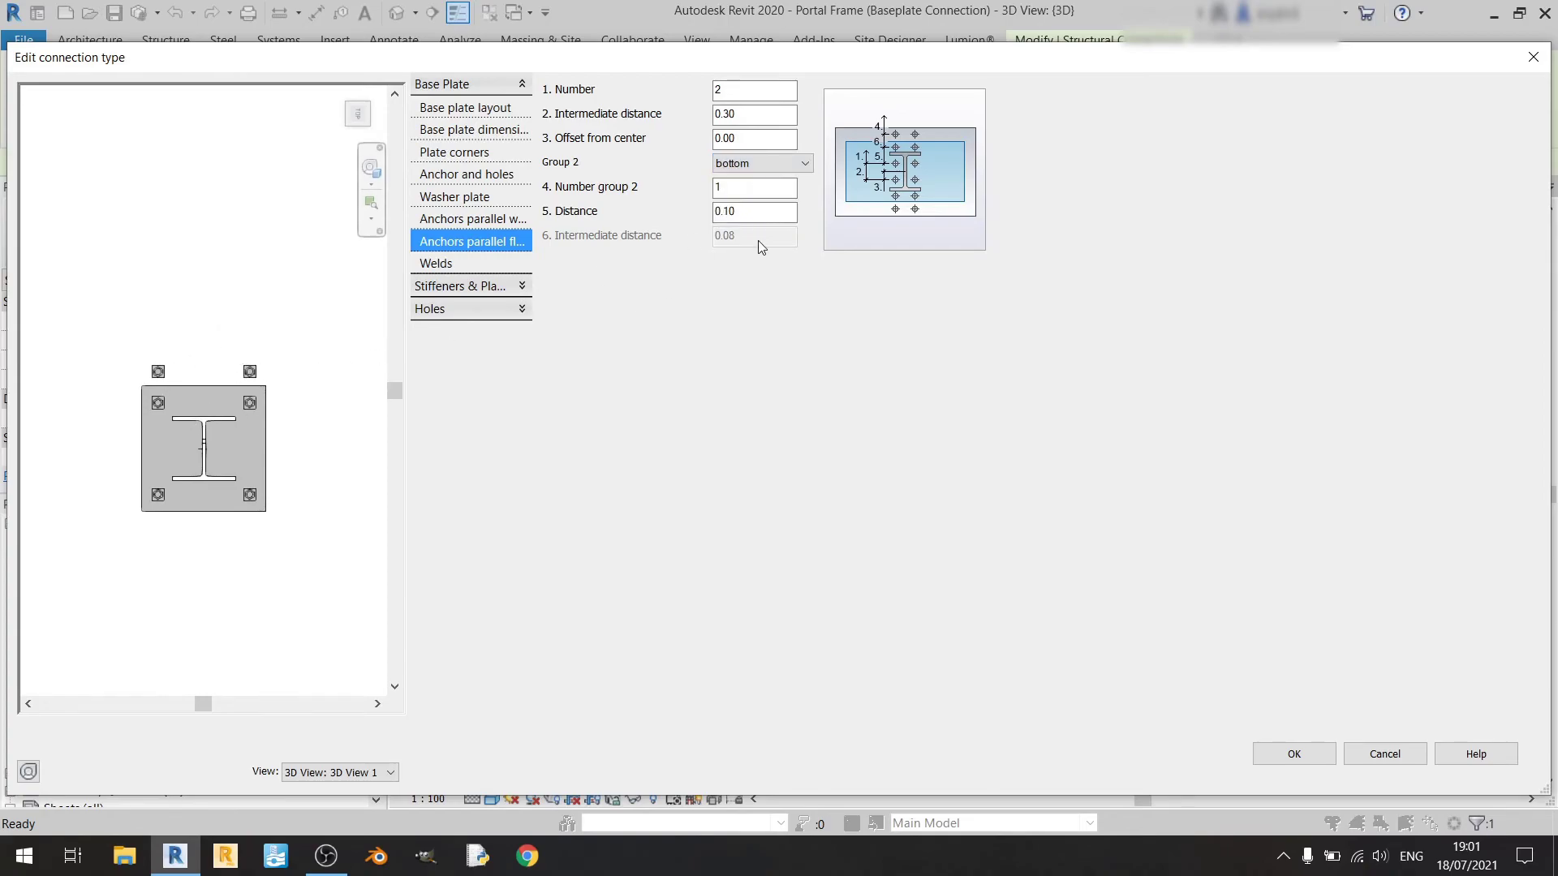
pyautogui.click(802, 165)
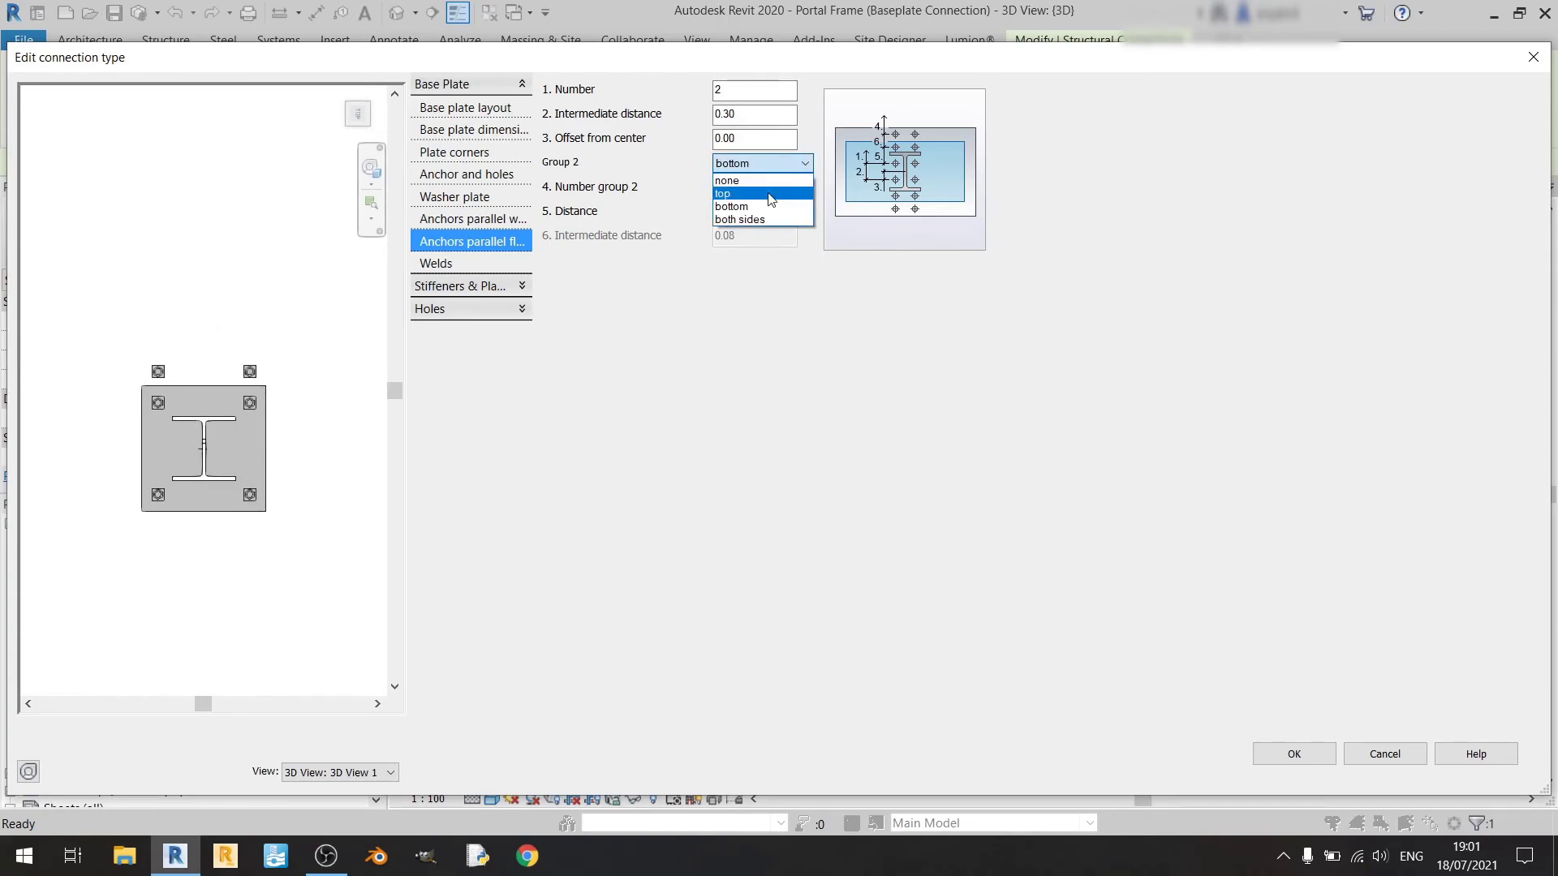
pyautogui.click(740, 220)
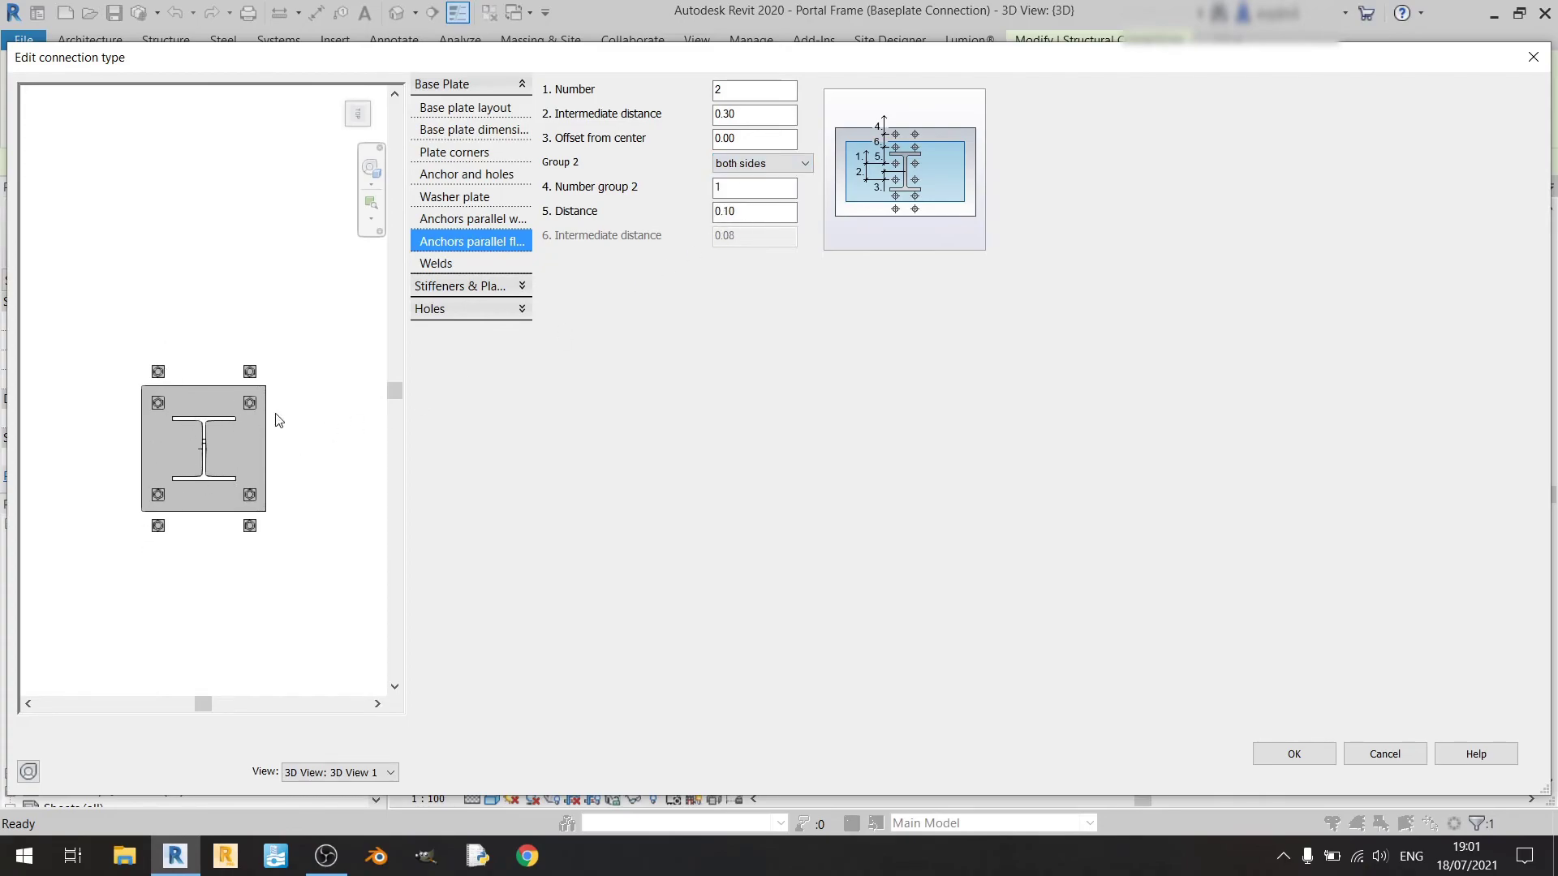
pyautogui.click(795, 166)
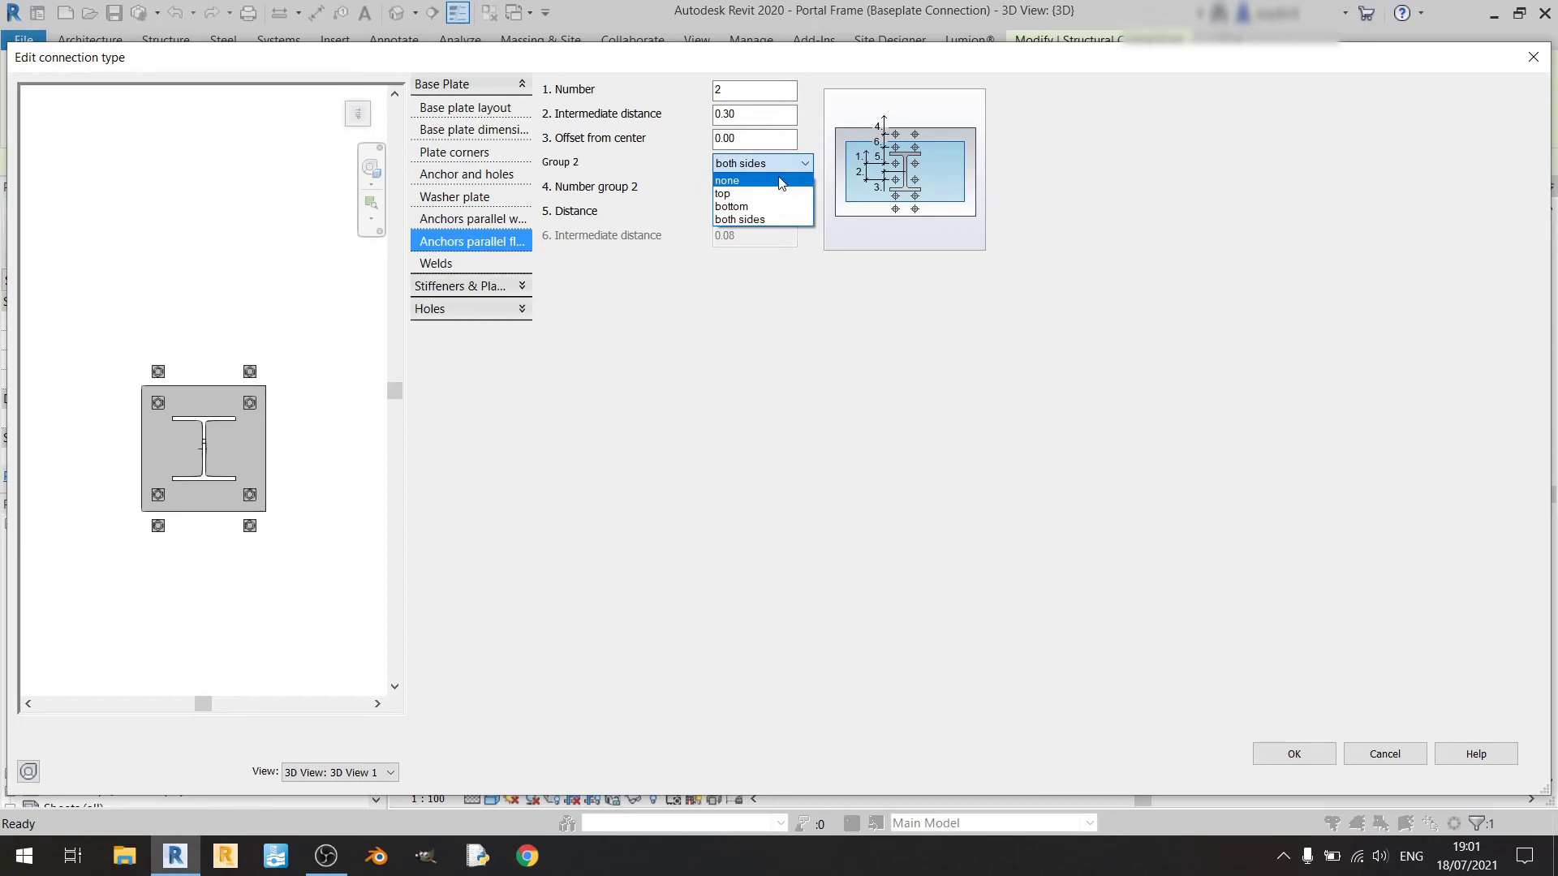
pyautogui.click(782, 182)
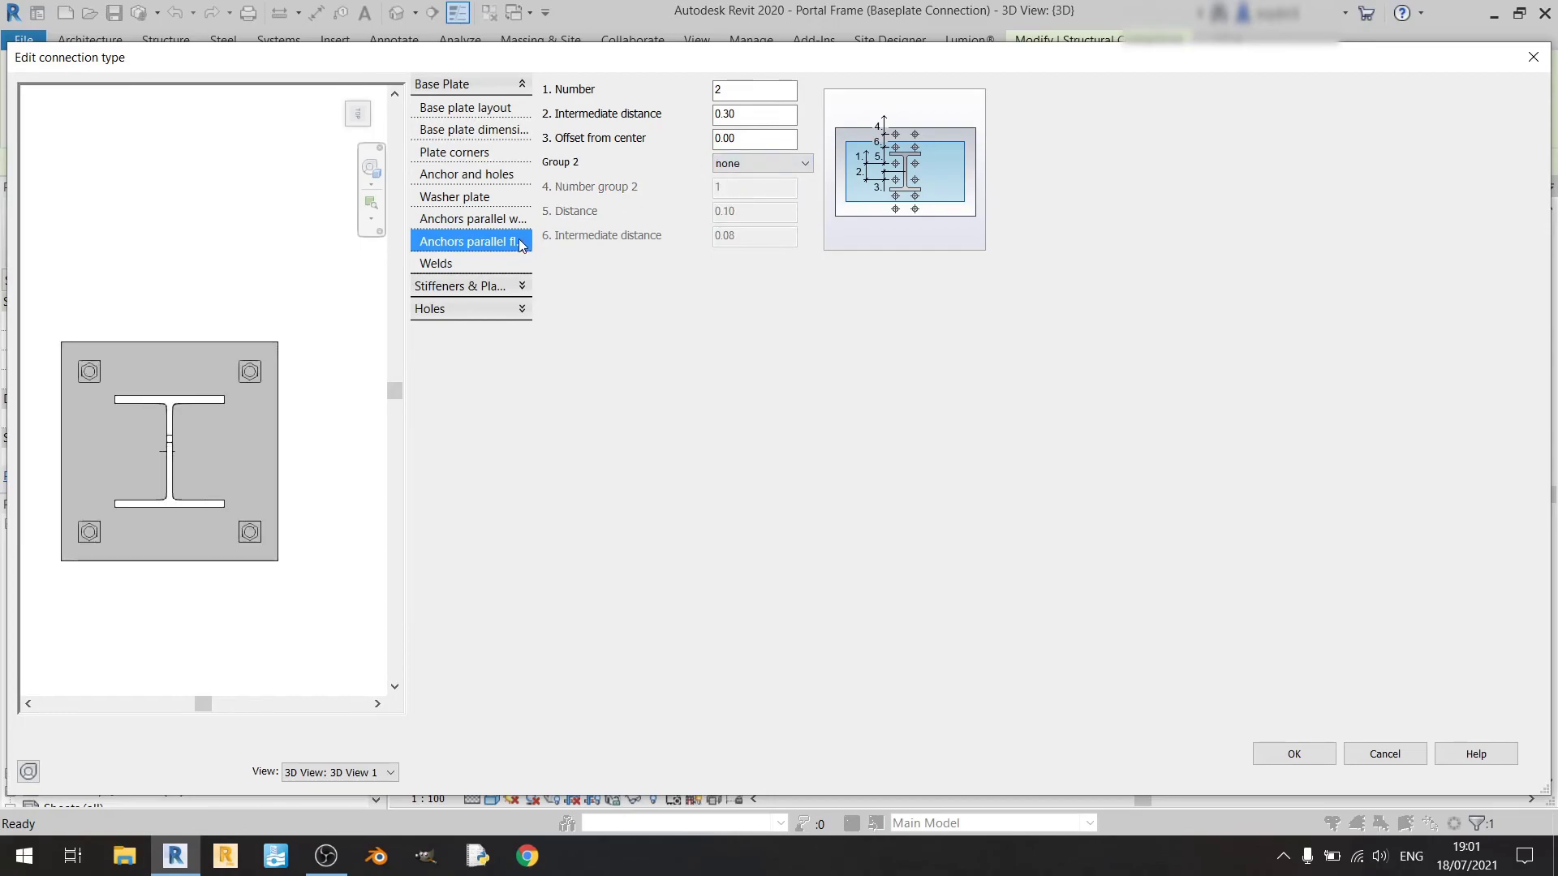
# Examine the base plate weld settings, including the all-around option, the thickness at the web and the available weld types.
pyautogui.click(491, 267)
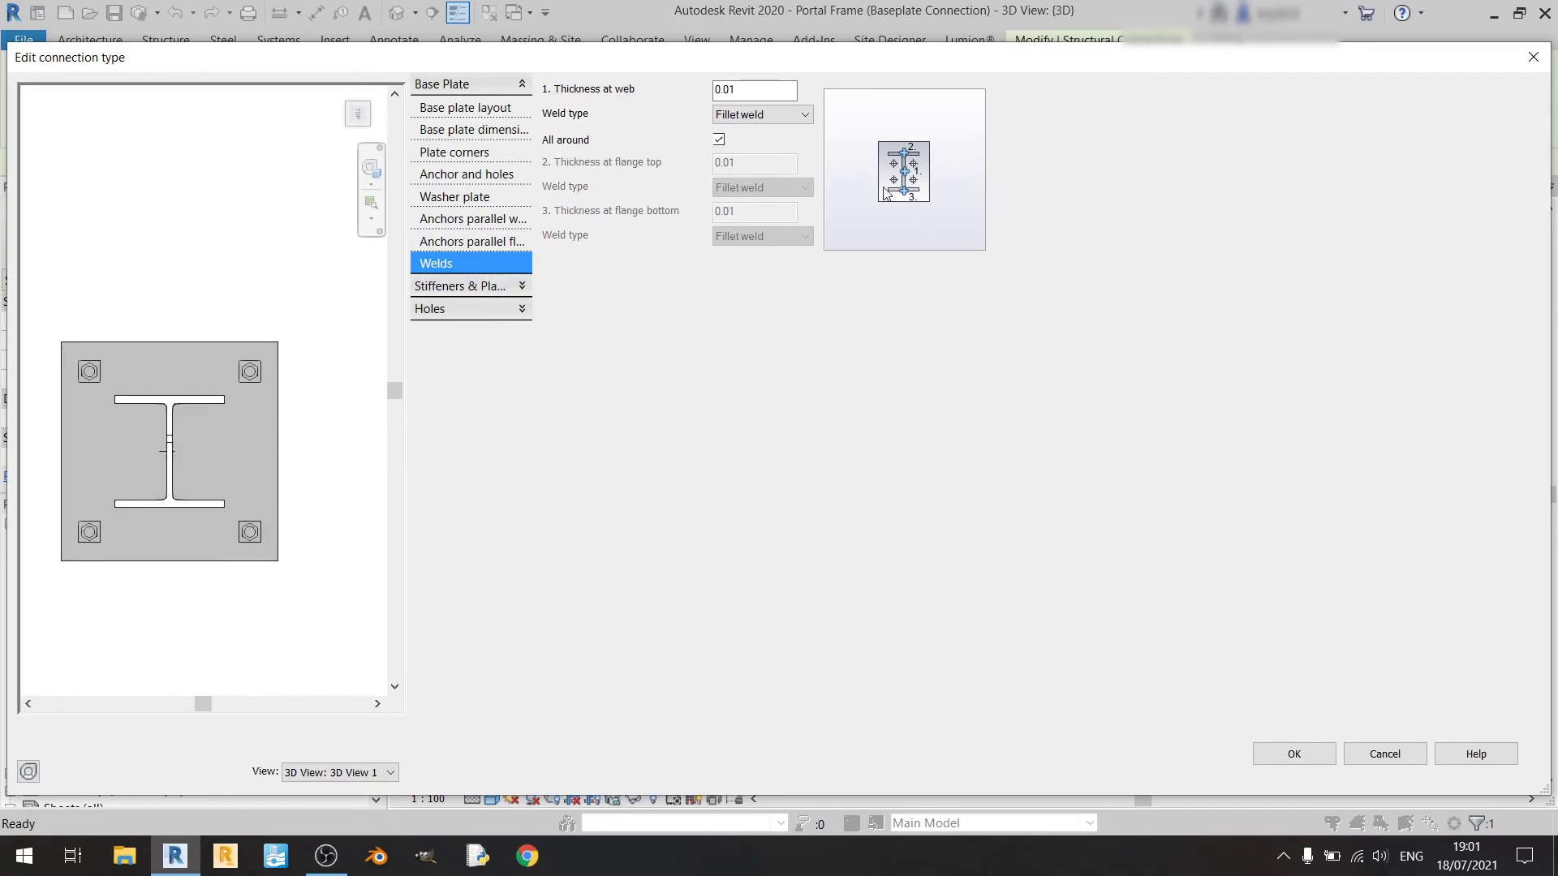
pyautogui.click(719, 140)
pyautogui.click(719, 140)
pyautogui.moveTo(764, 91); pyautogui.dragTo(691, 84)
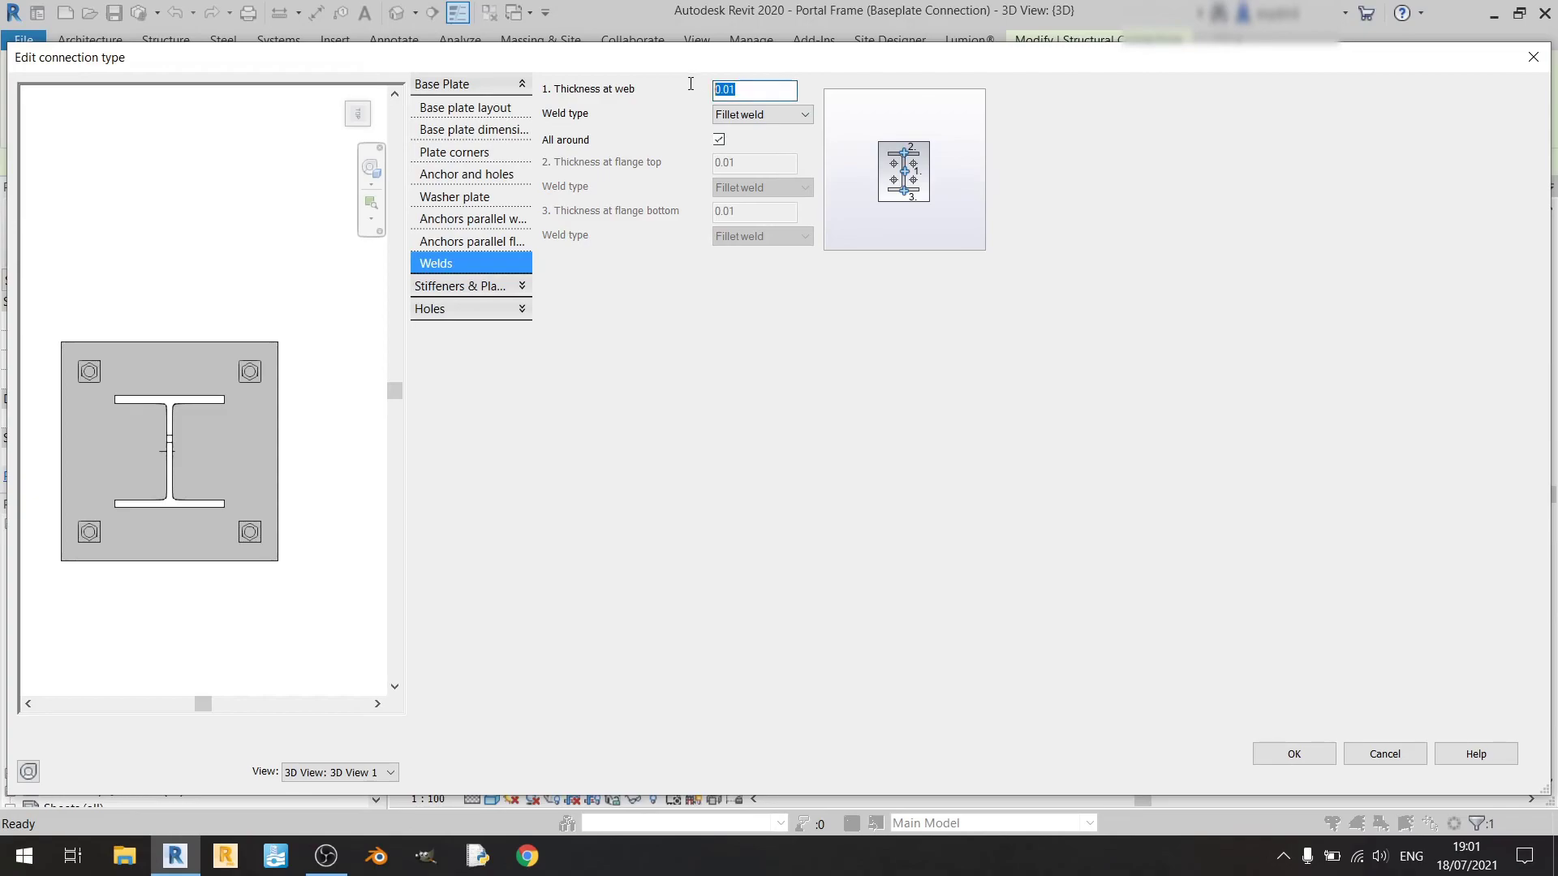
pyautogui.click(756, 115)
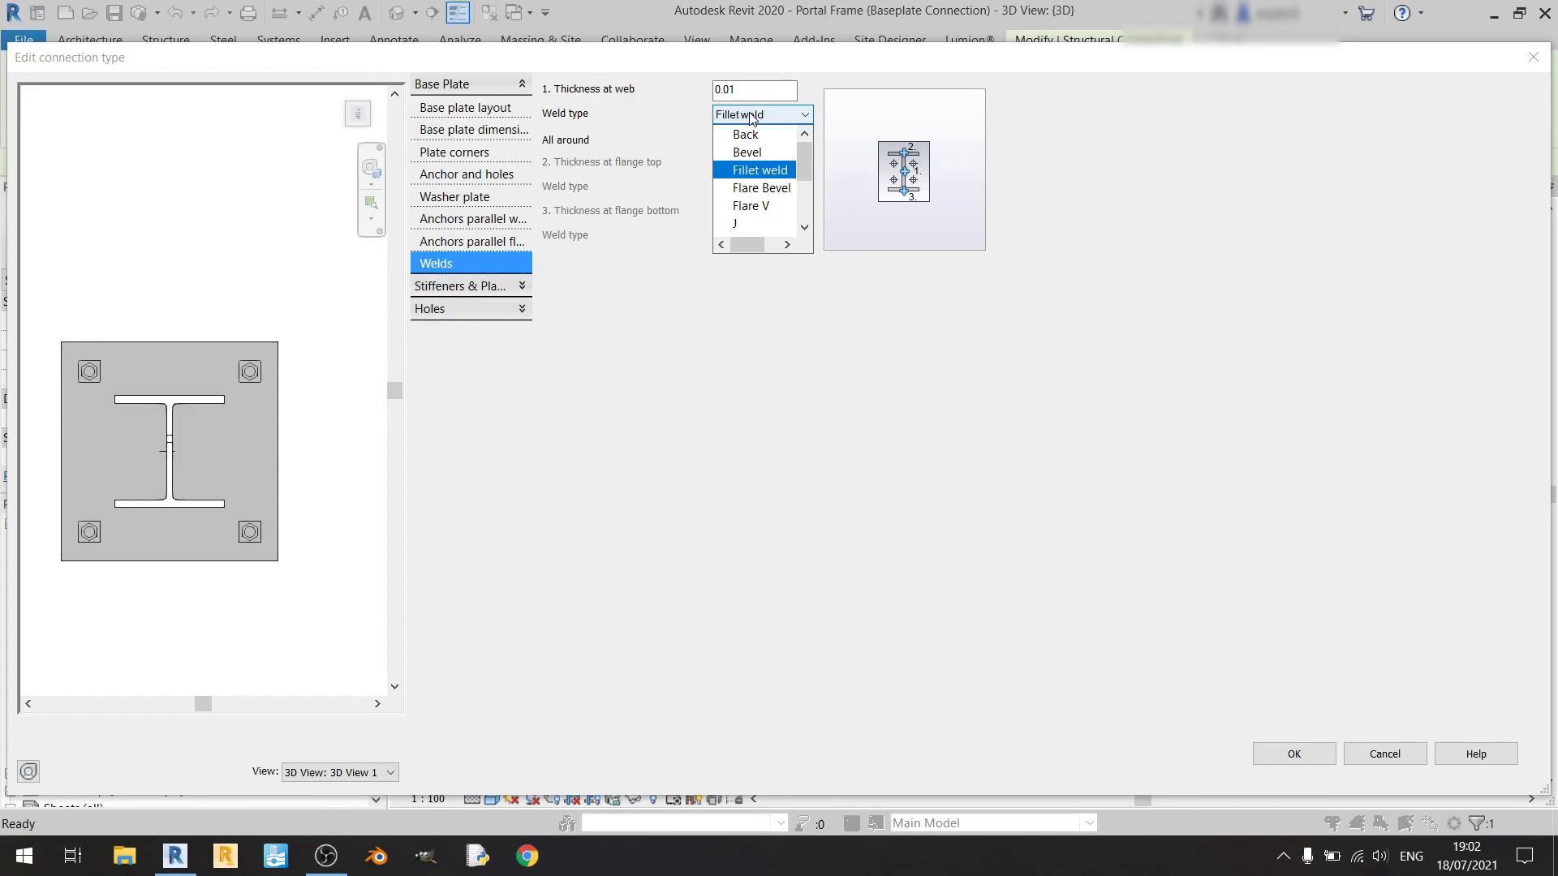
pyautogui.click(754, 116)
pyautogui.click(773, 116)
pyautogui.click(775, 117)
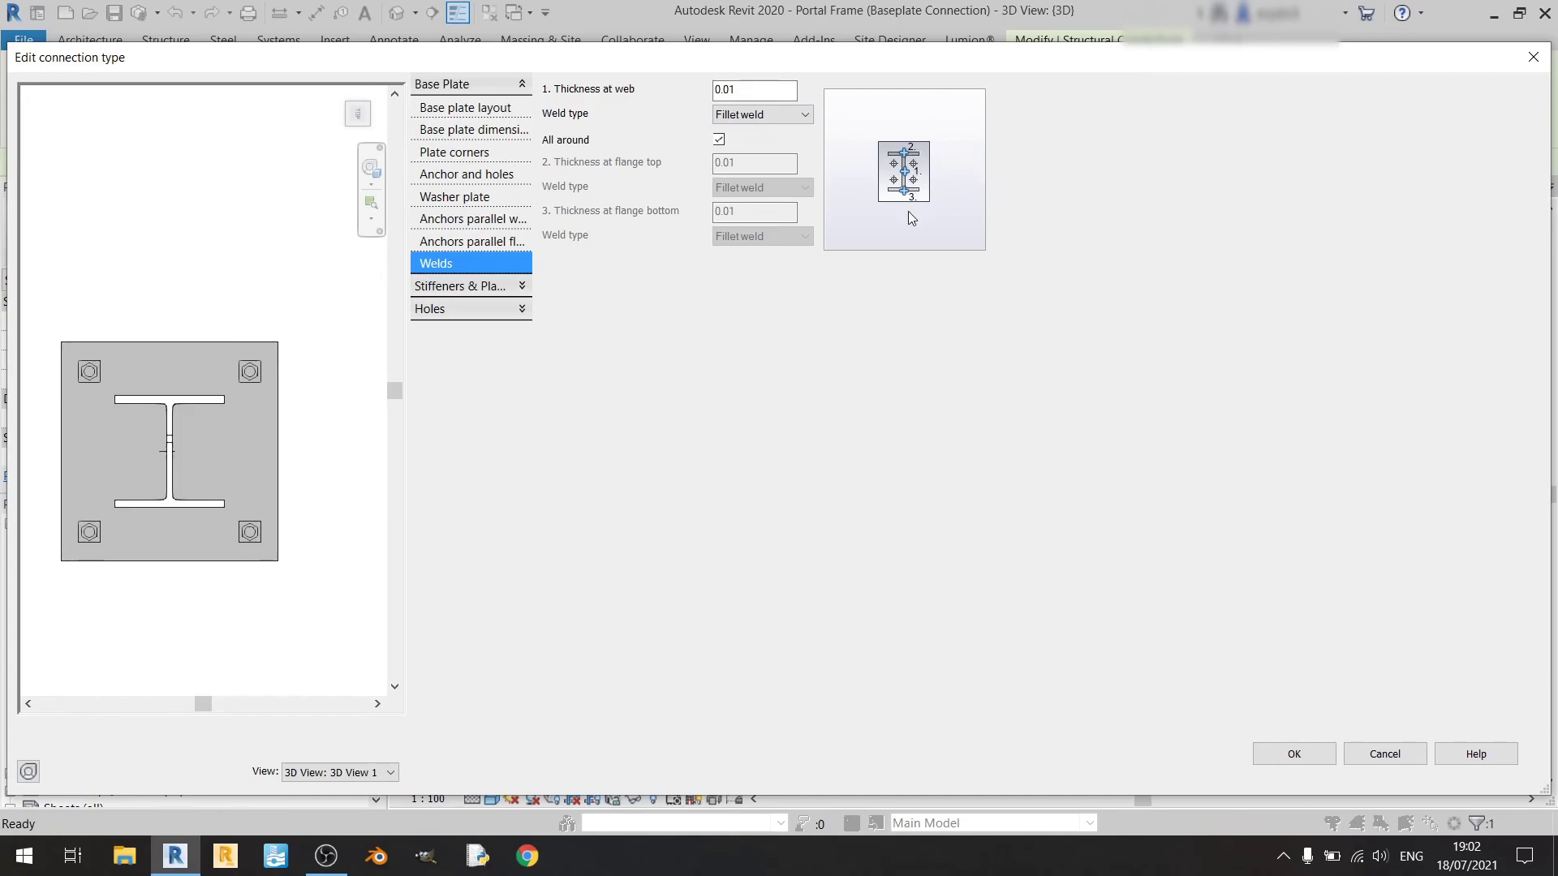
# Turn off all-around welding and set the weld thickness at the flange top and flange bottom to 0.02.
pyautogui.click(719, 140)
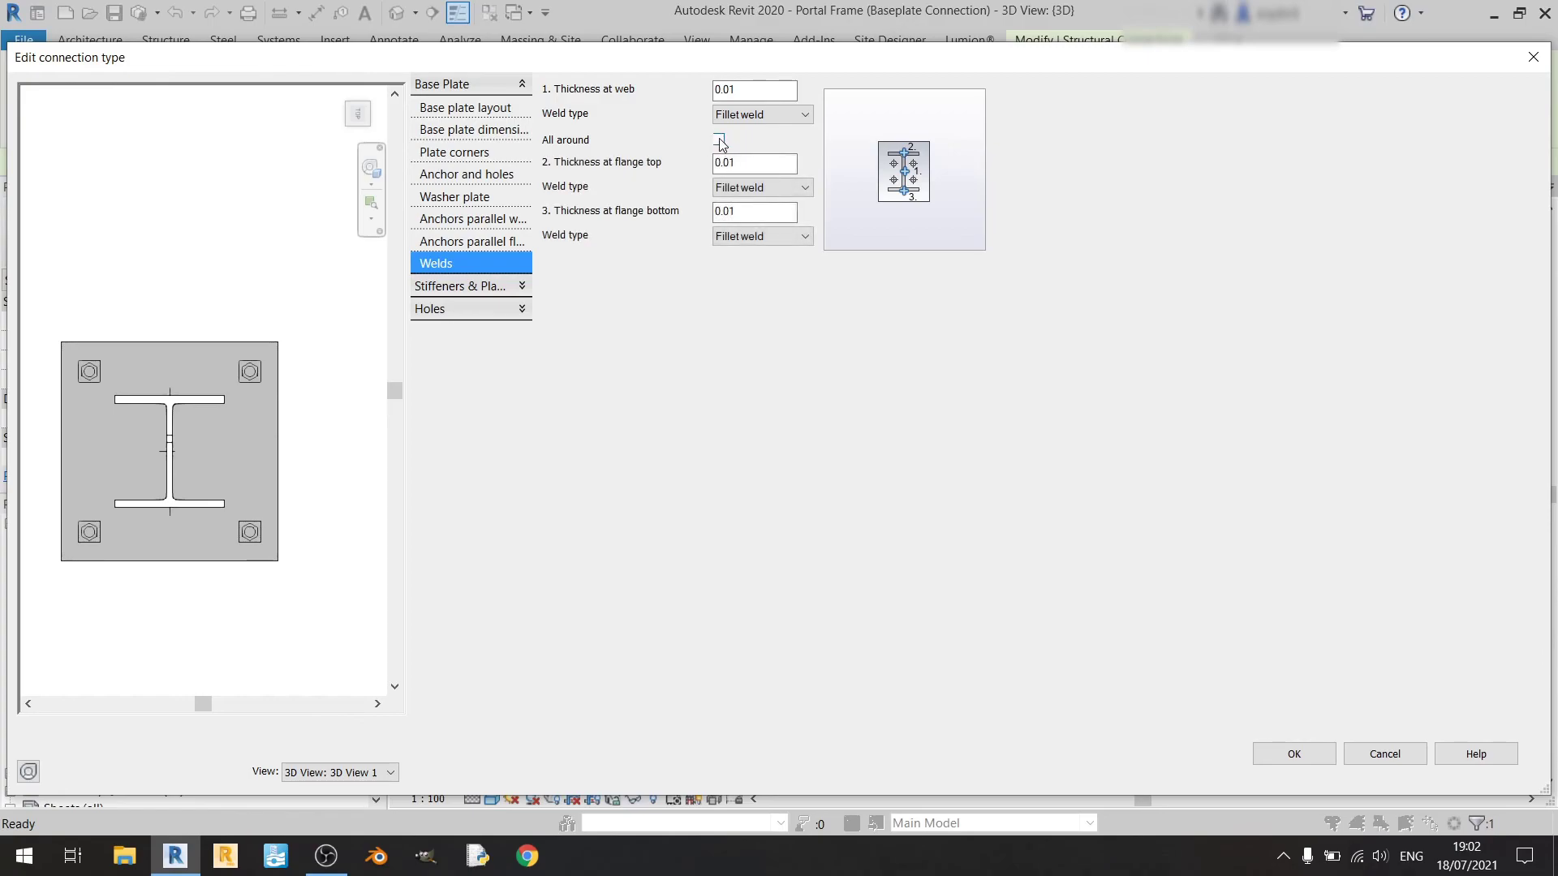
pyautogui.doubleClick(765, 167)
pyautogui.write('0.02')
pyautogui.press('Return')
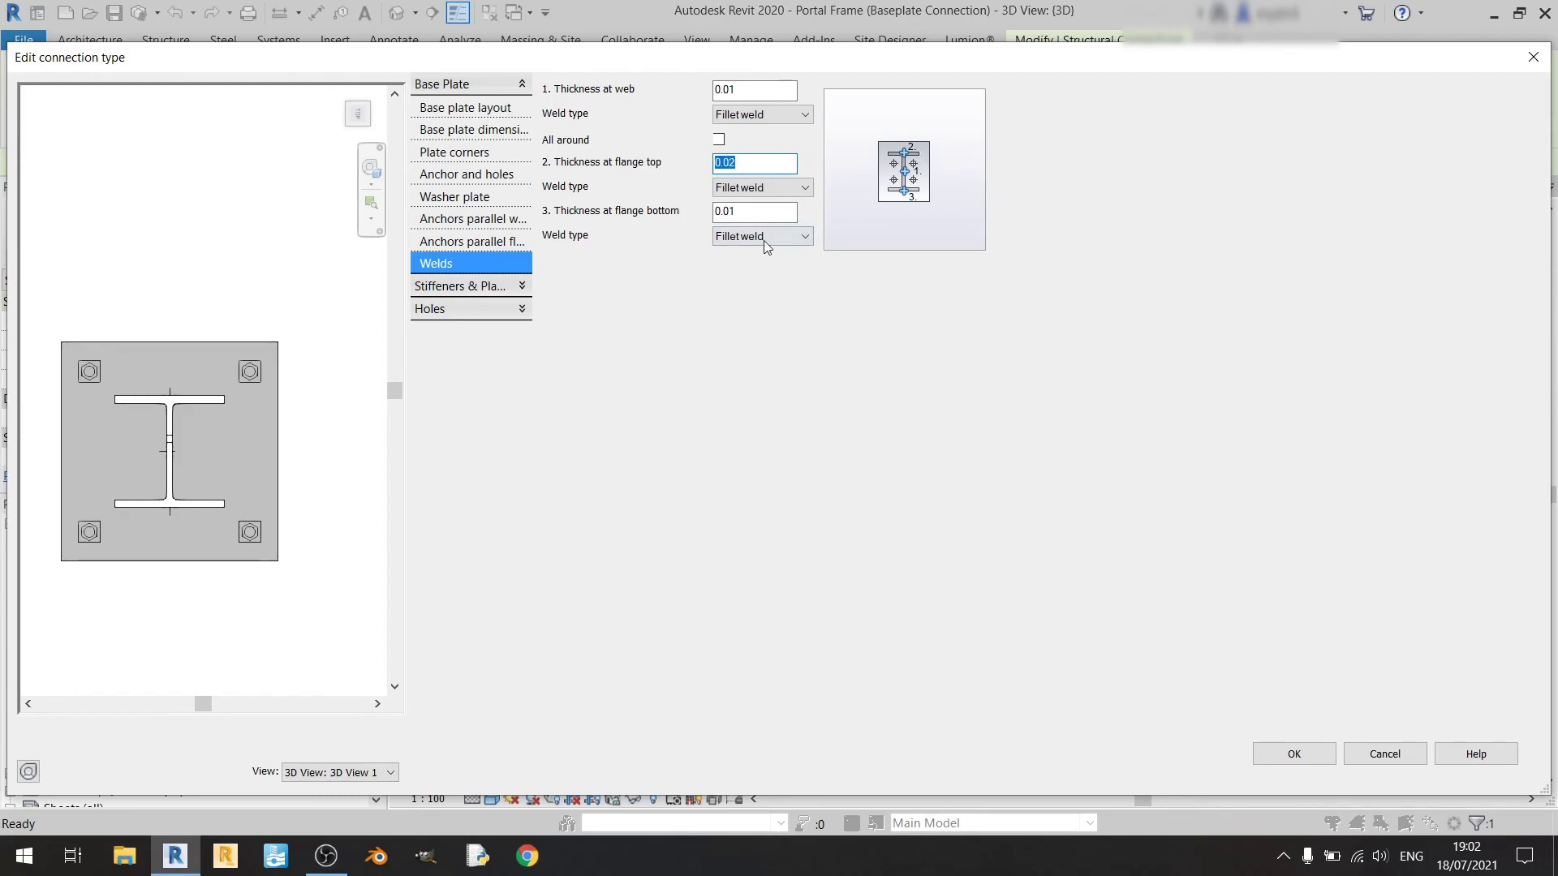
pyautogui.click(755, 213)
pyautogui.write('0.0')
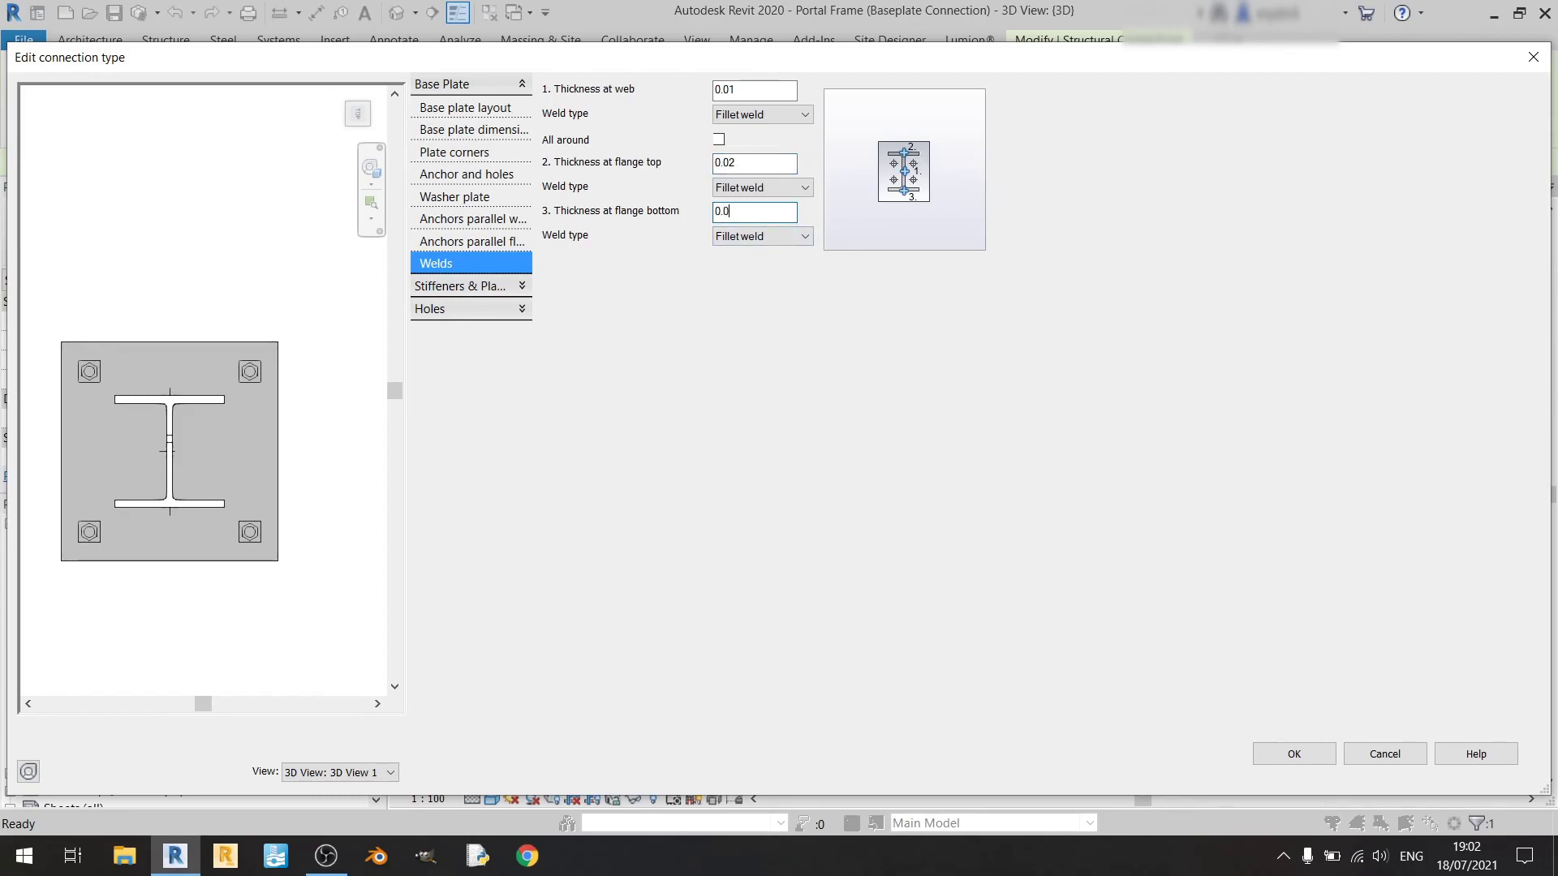
pyautogui.write('2')
# Set the flange top and flange bottom weld types to Back and turn all-around welding back on.
pyautogui.click(765, 187)
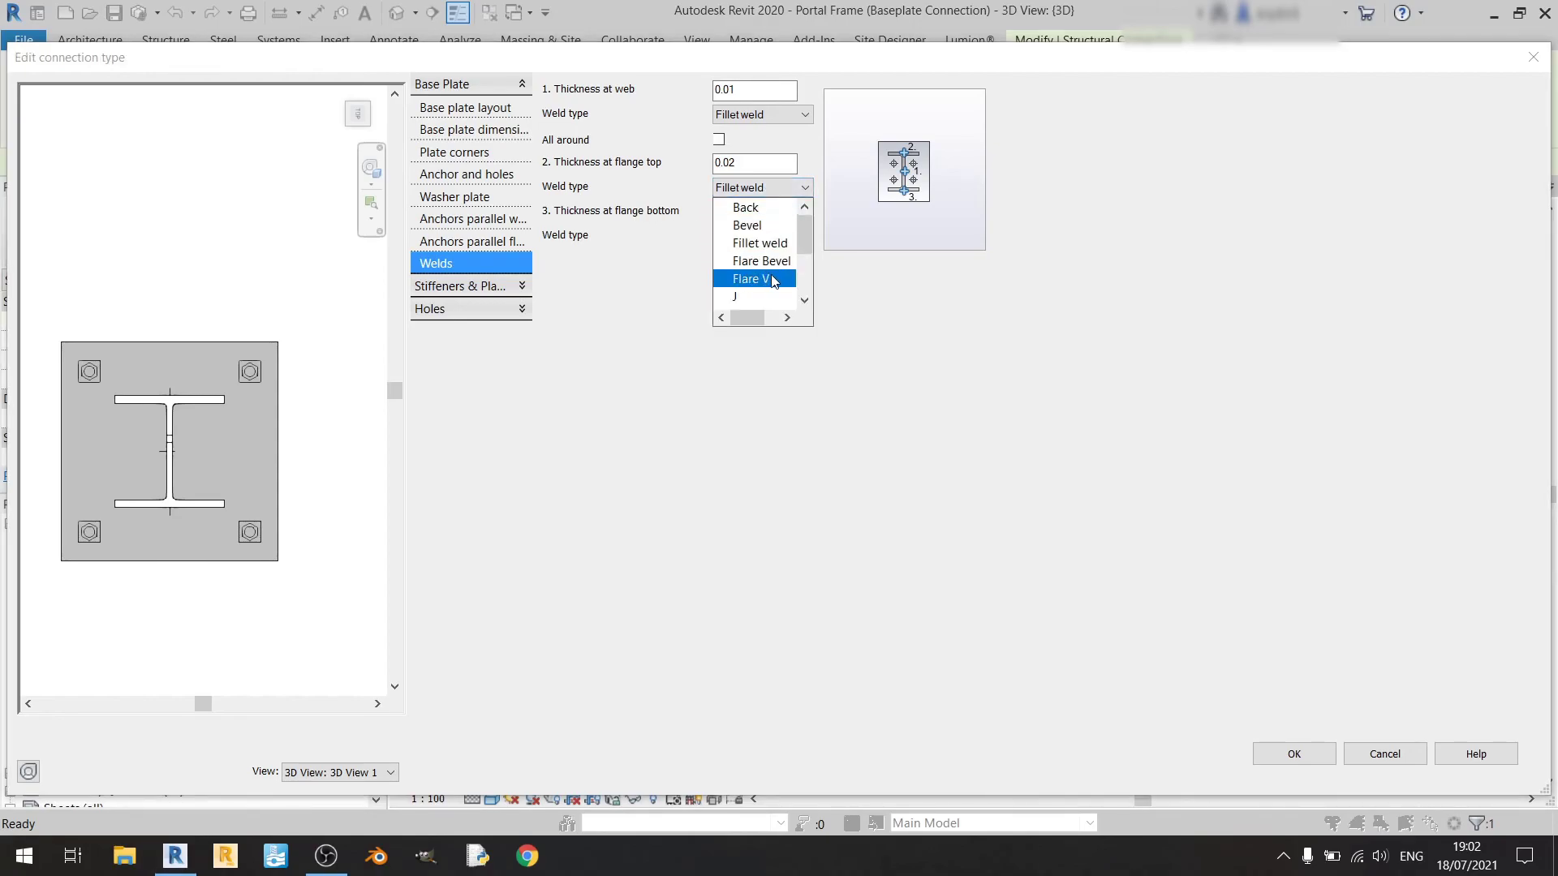
pyautogui.click(765, 208)
pyautogui.click(755, 236)
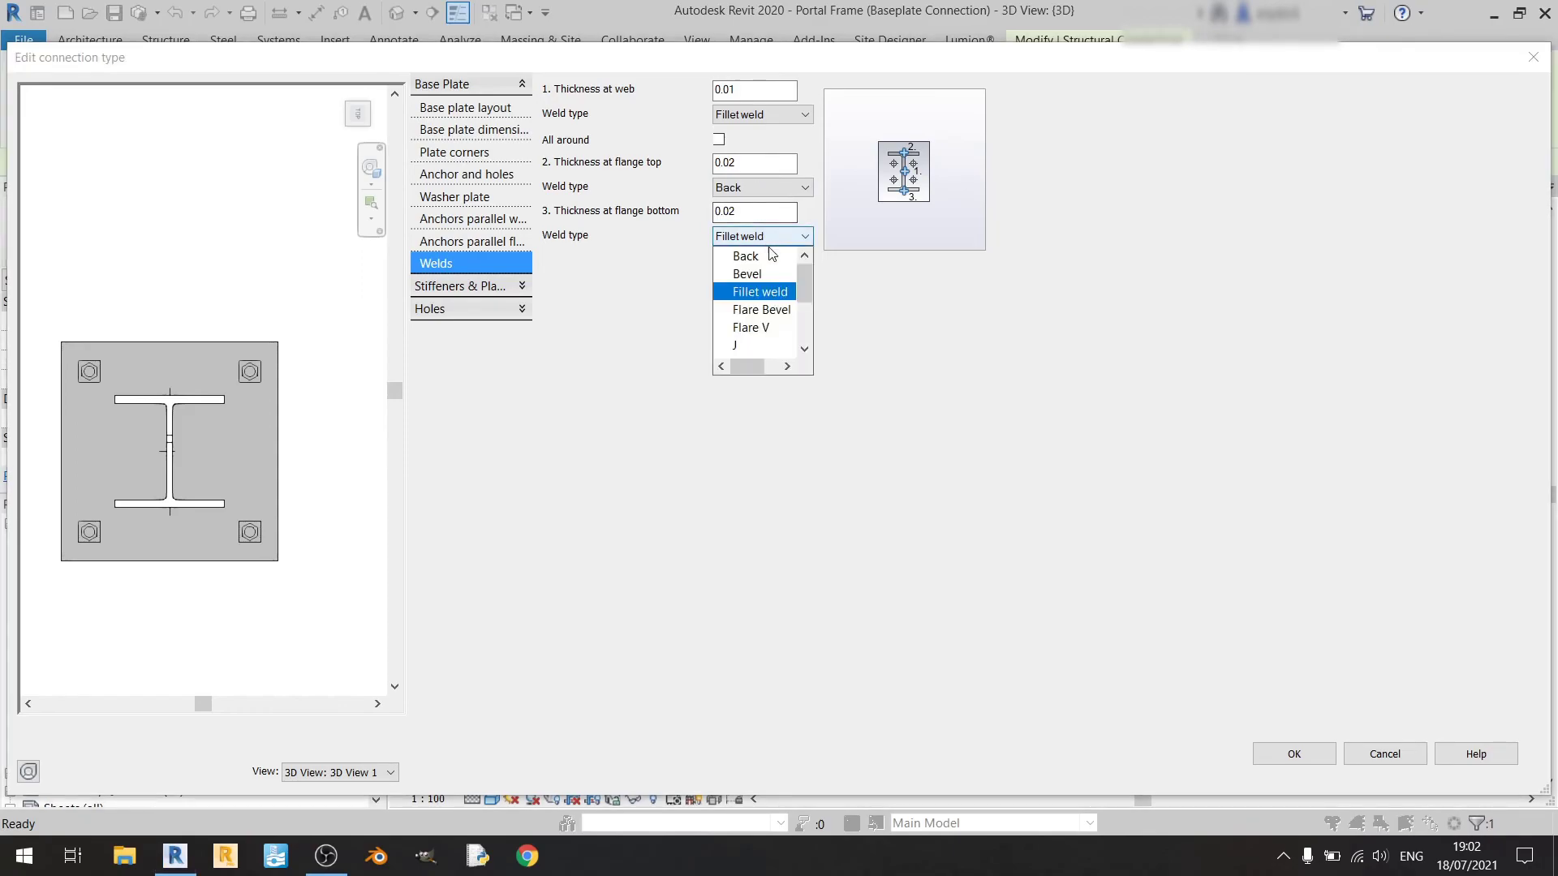
pyautogui.click(745, 256)
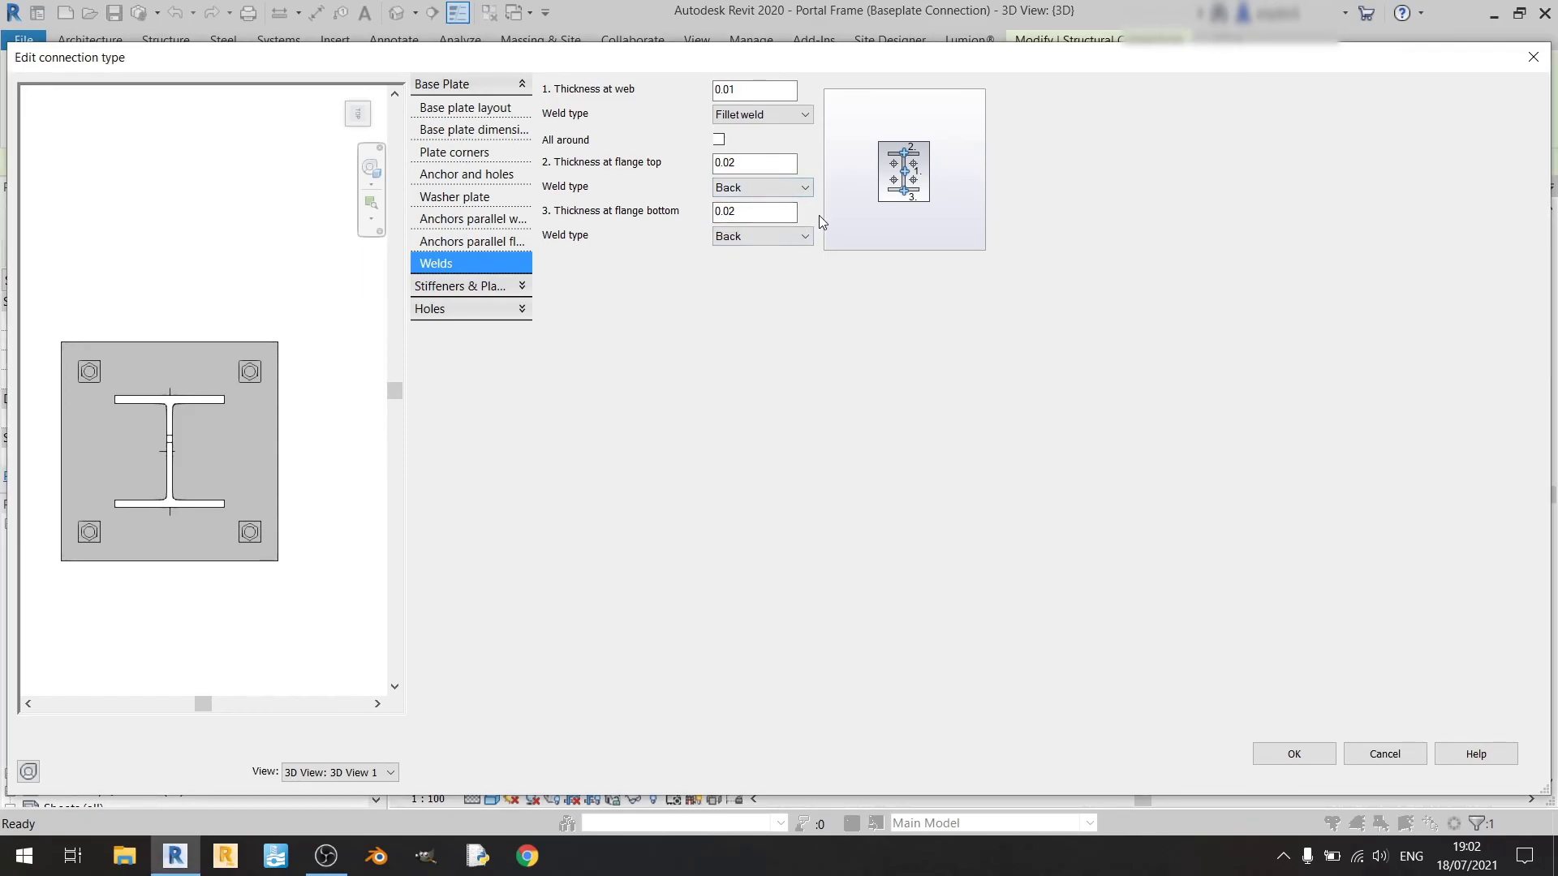
pyautogui.click(720, 142)
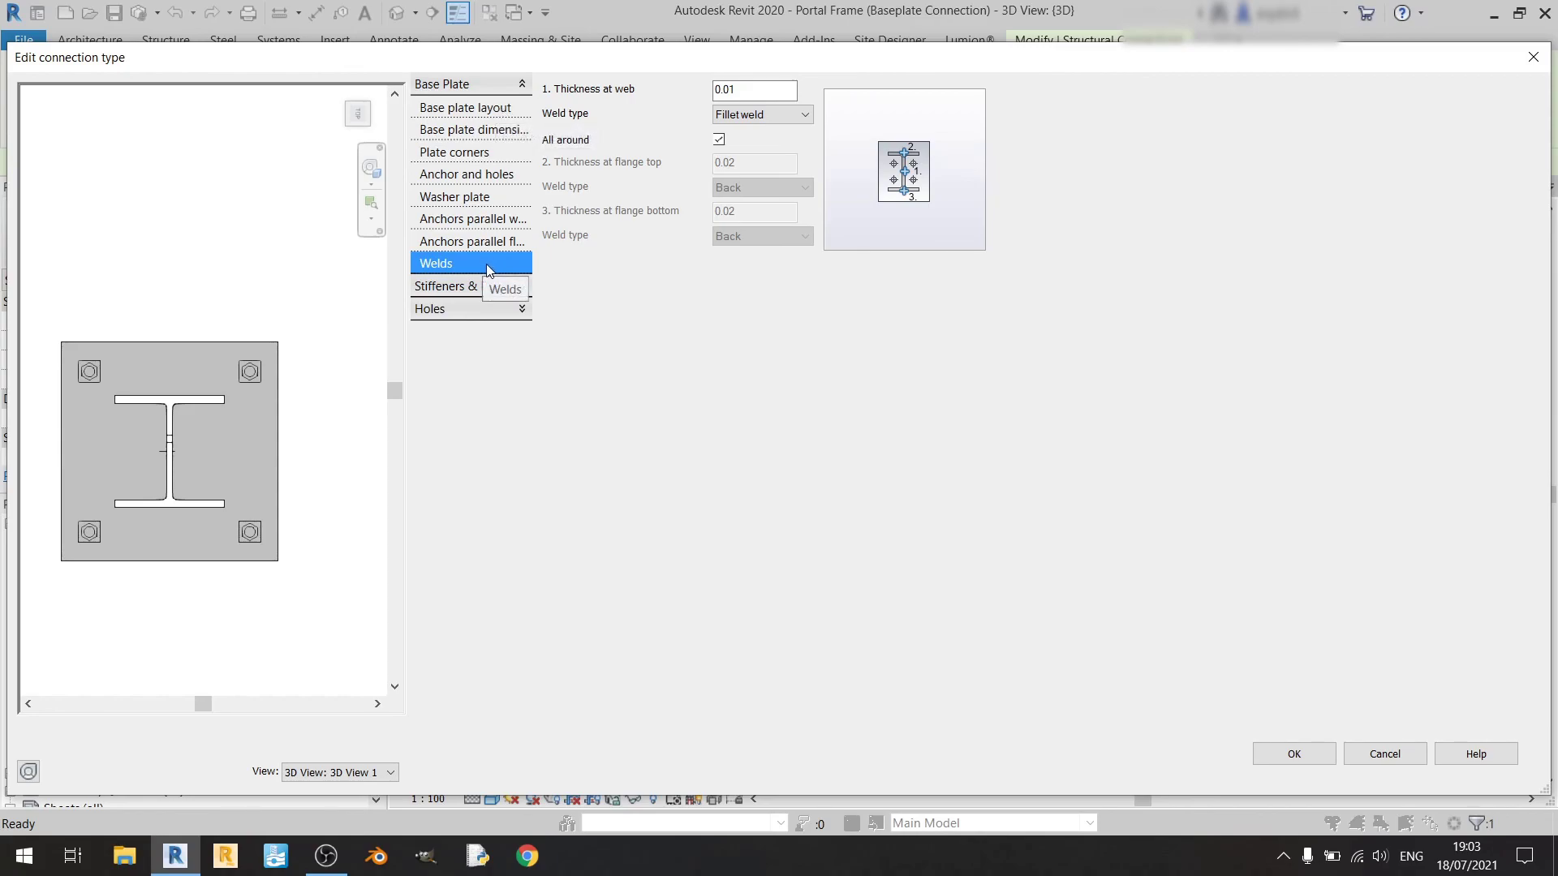
# Accept the edited connection parameters, apply them to the base plate type and close its type properties.
pyautogui.click(1276, 752)
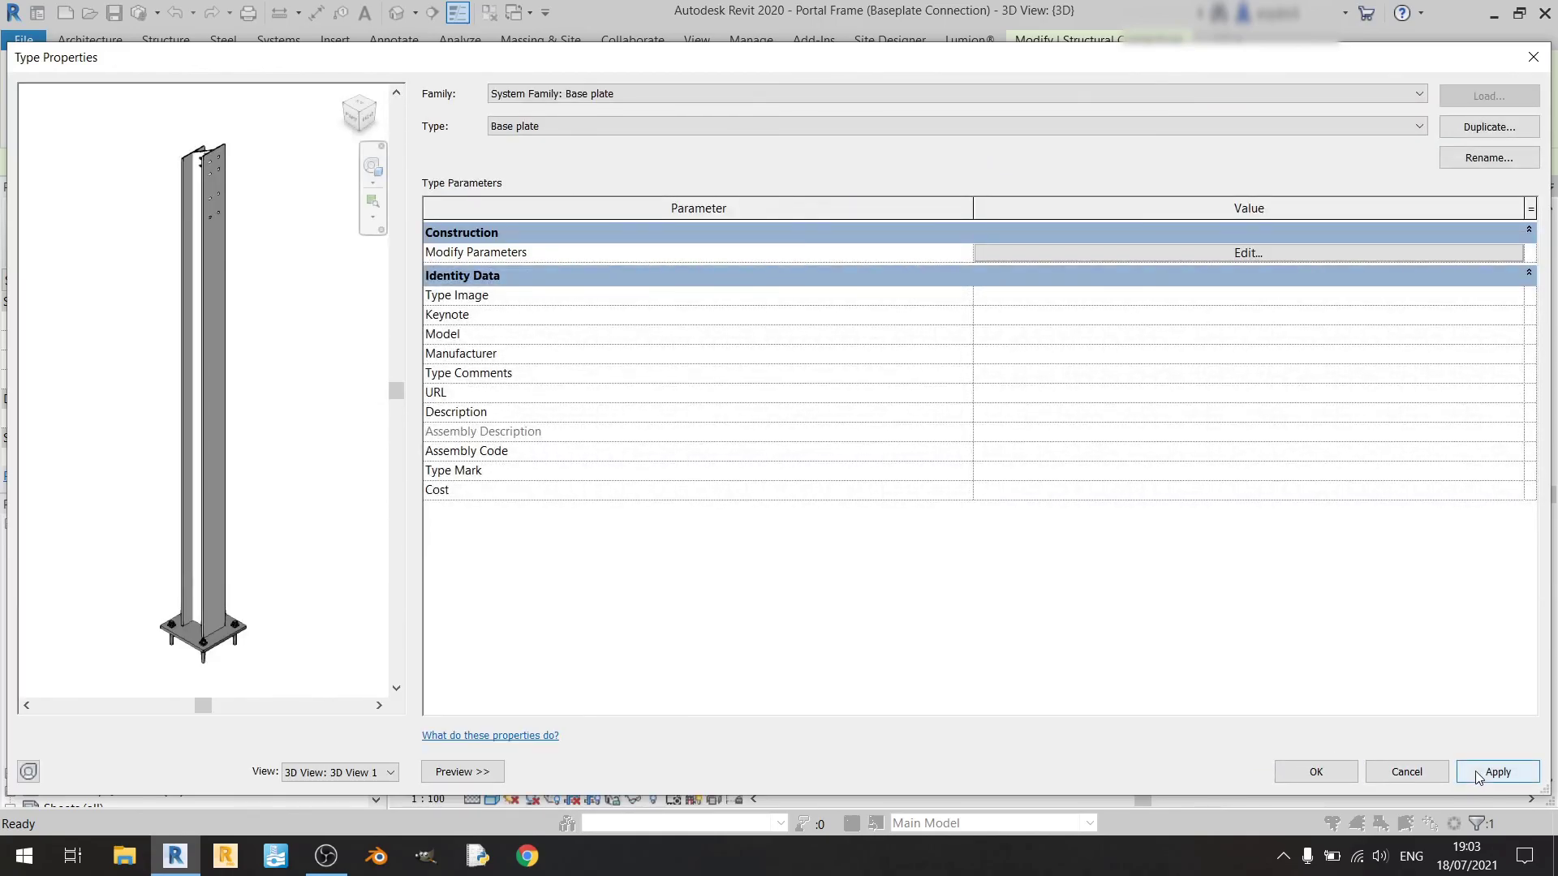
pyautogui.click(1478, 775)
pyautogui.click(1313, 772)
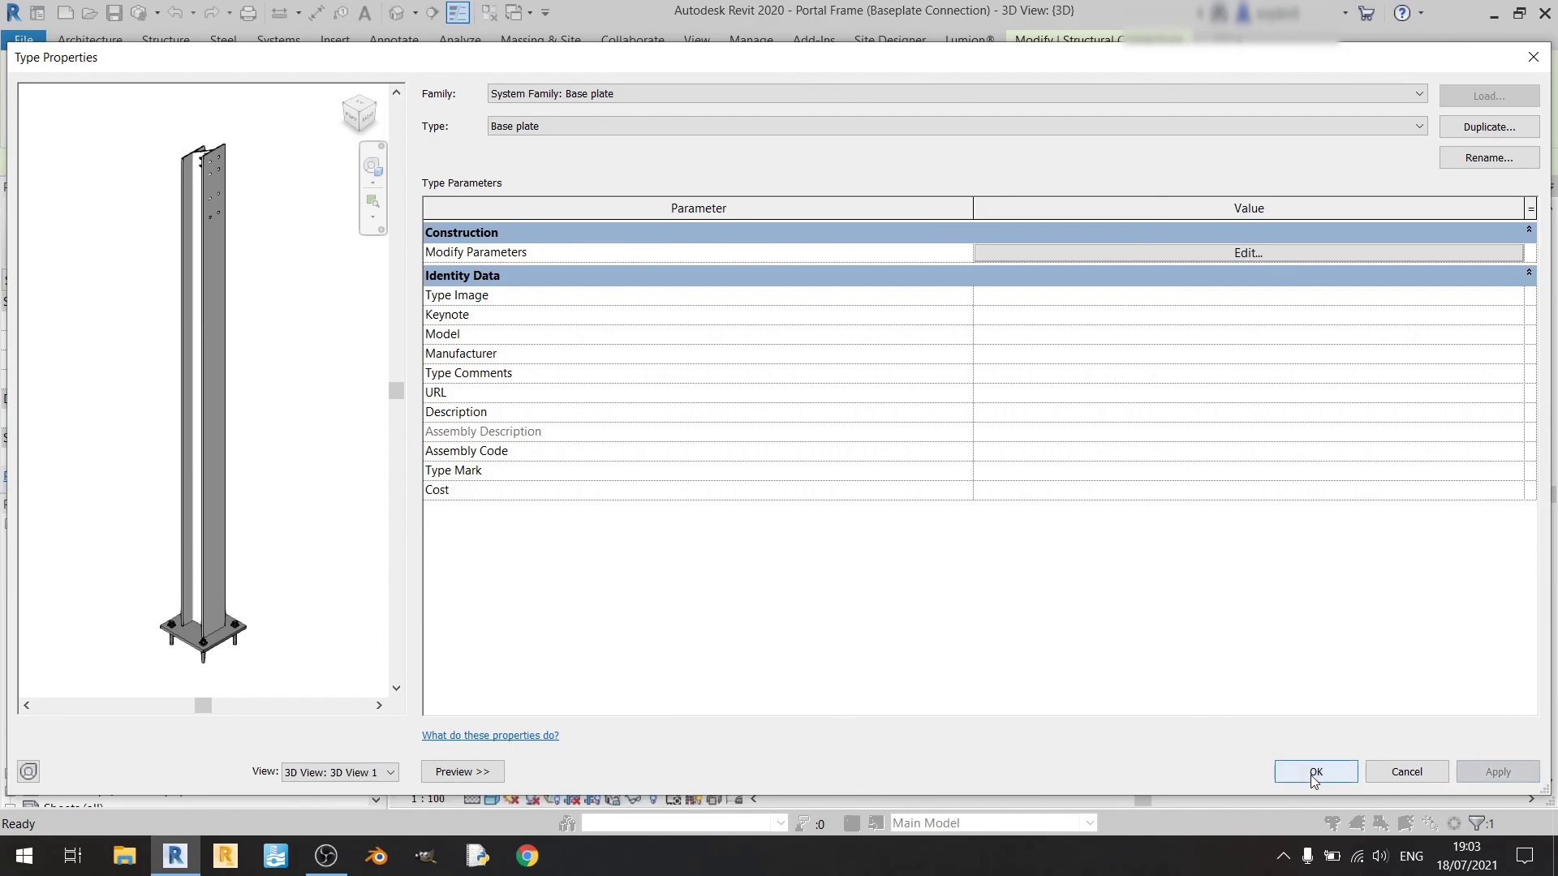